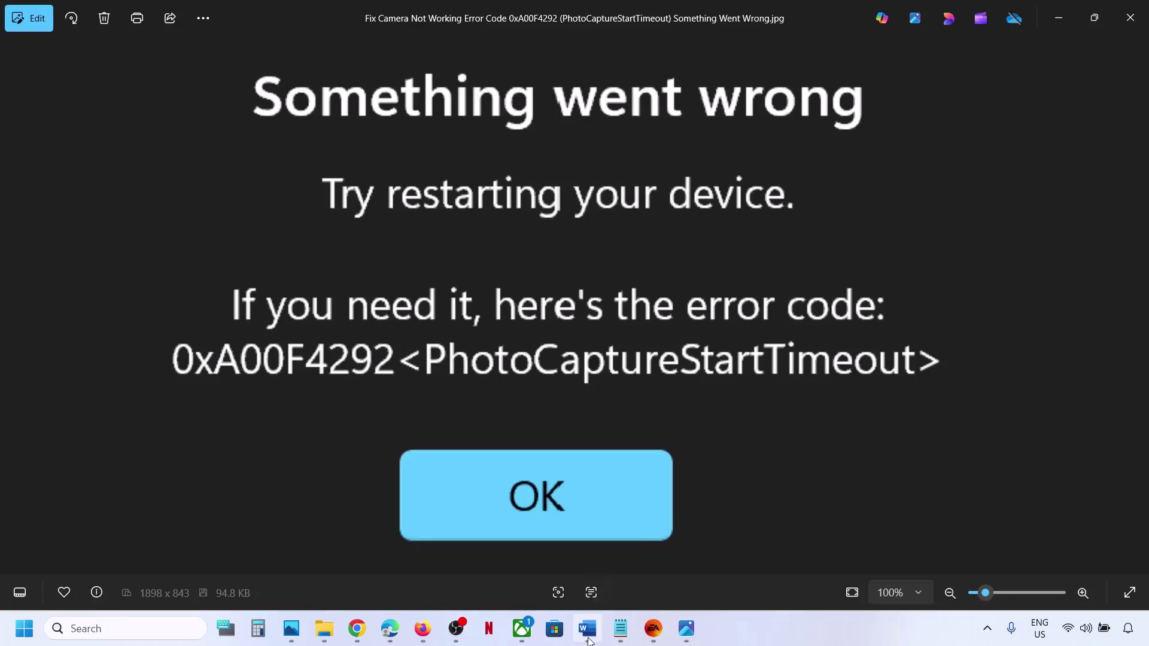
Switch to the Word document and highlight the parenthesised key combination in the Disable/Enable Windows HDR line
click(588, 641)
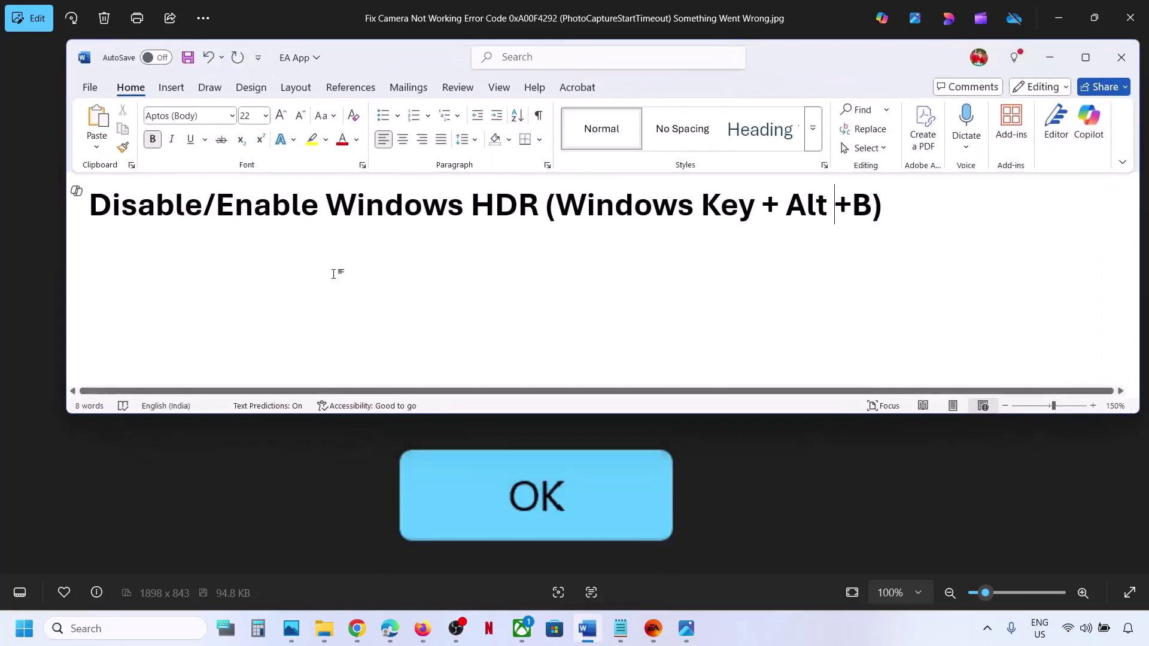
drag(107, 214, 525, 210)
click(589, 233)
drag(554, 202, 866, 195)
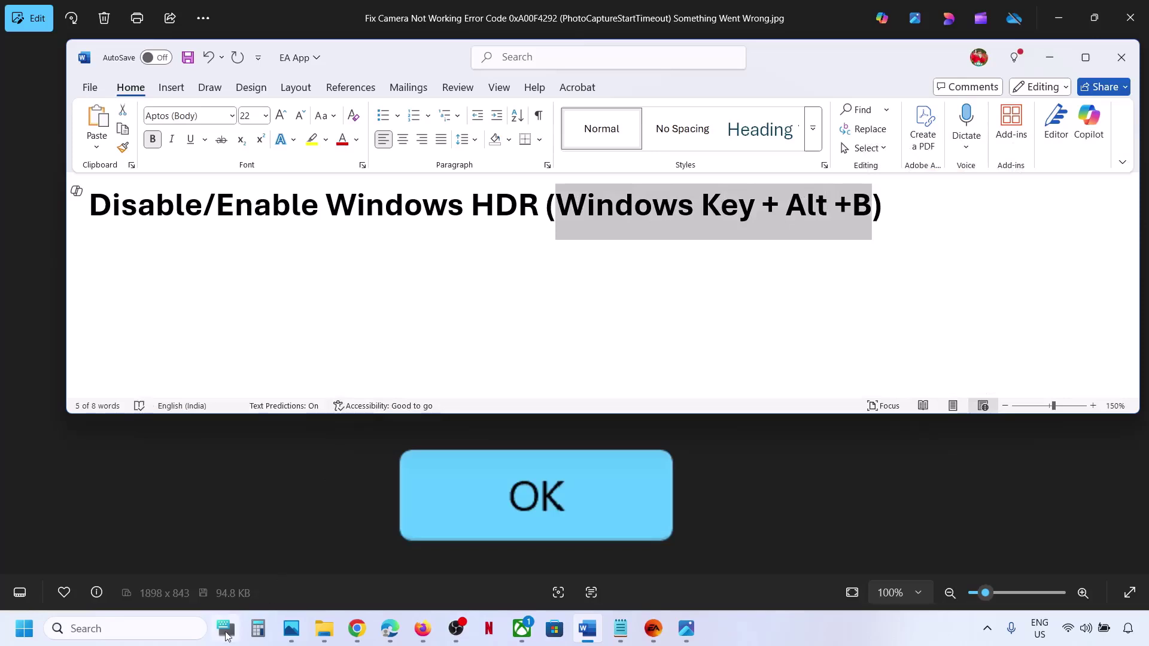
Try to toggle Windows HDR with the On-Screen Keyboard, and close the keyboard
key(ctrl+super+o)
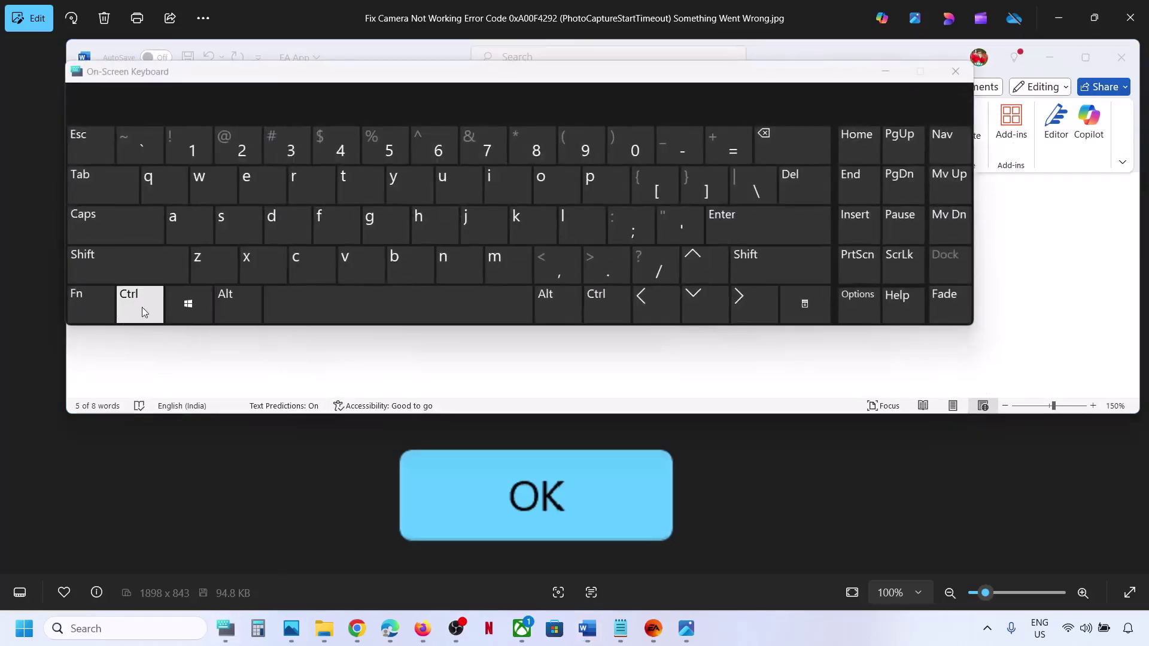
click(186, 304)
click(233, 308)
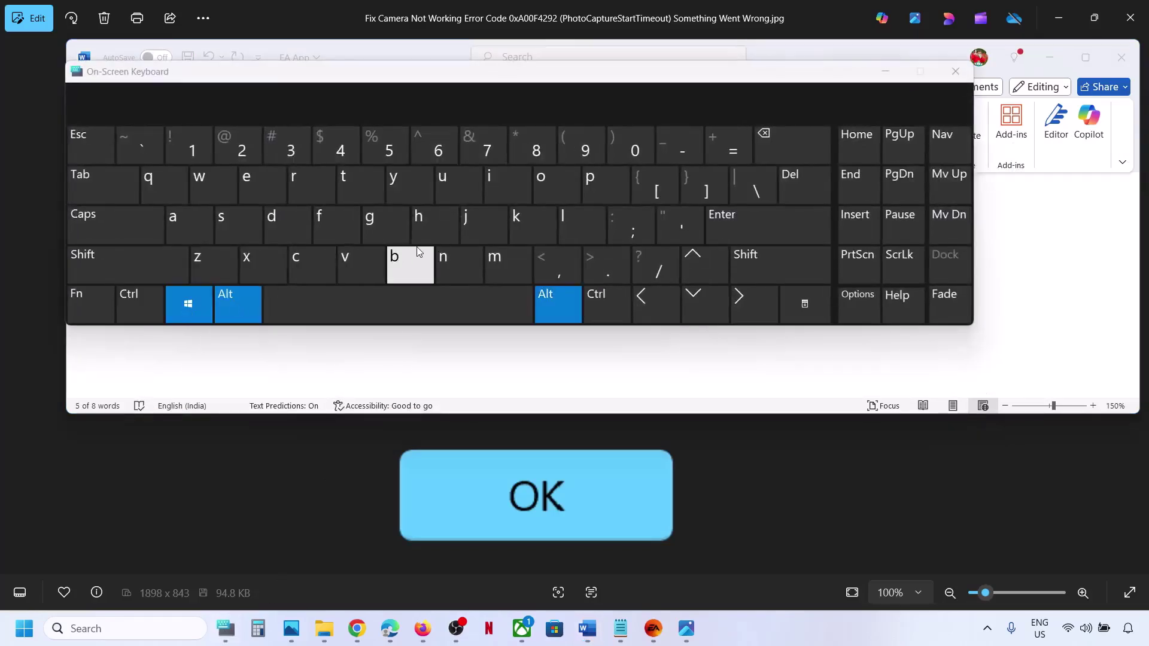
click(419, 253)
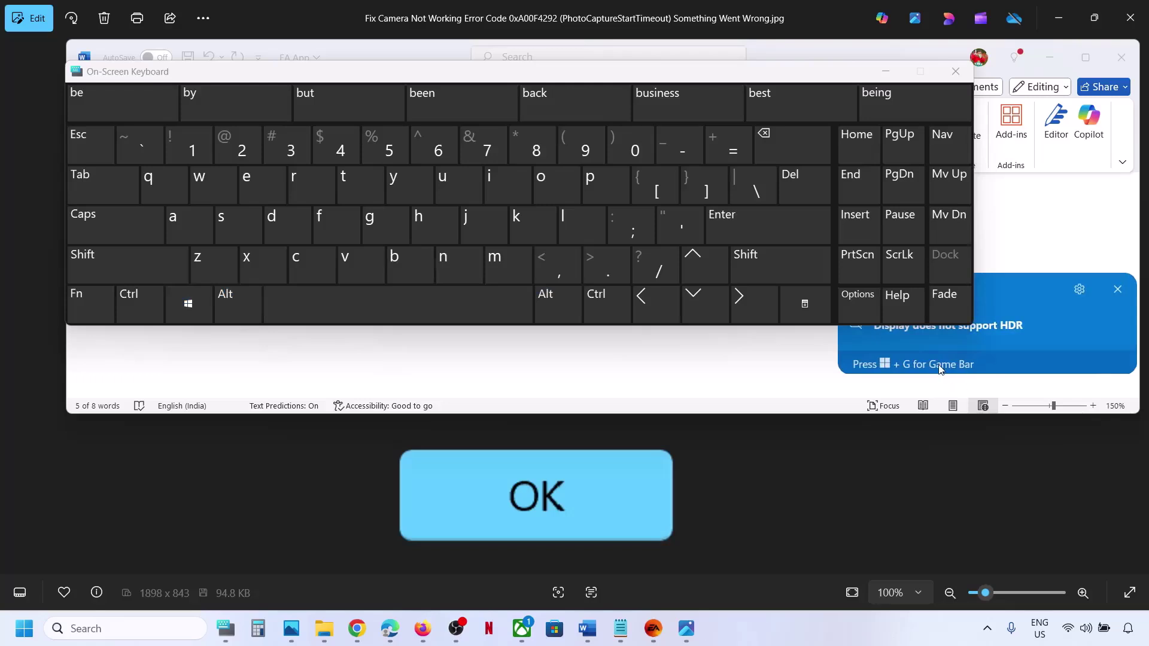
click(955, 72)
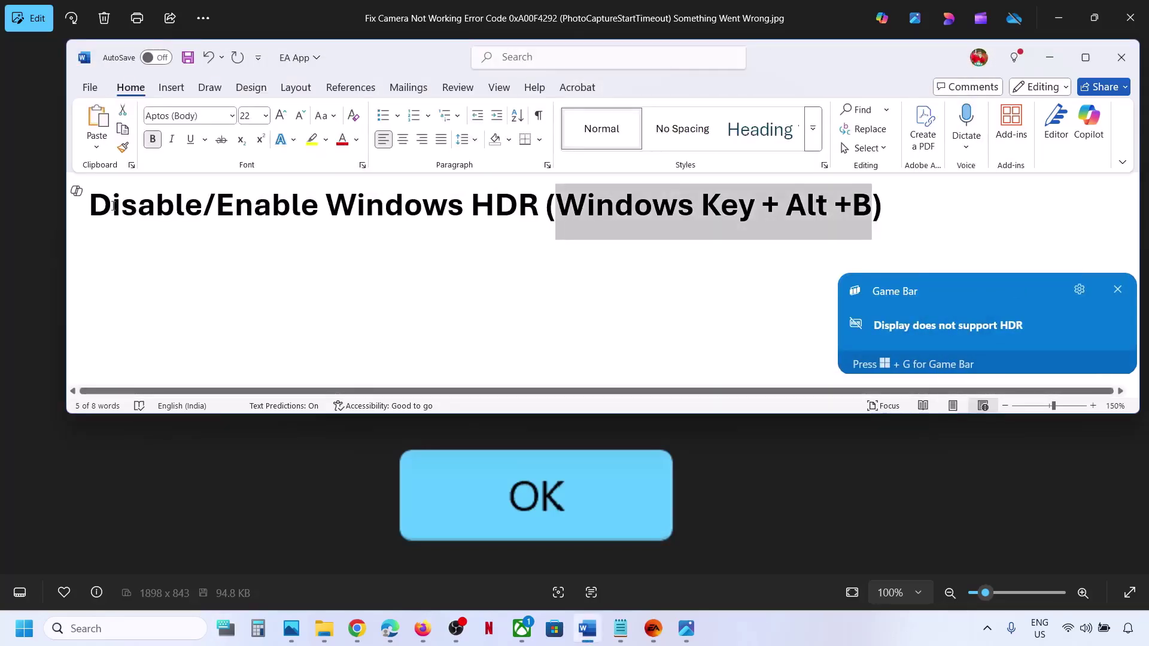
Highlight "Disable/" and "Enable Windows HDR" in the Word document, and minimize the document window
drag(114, 207, 214, 216)
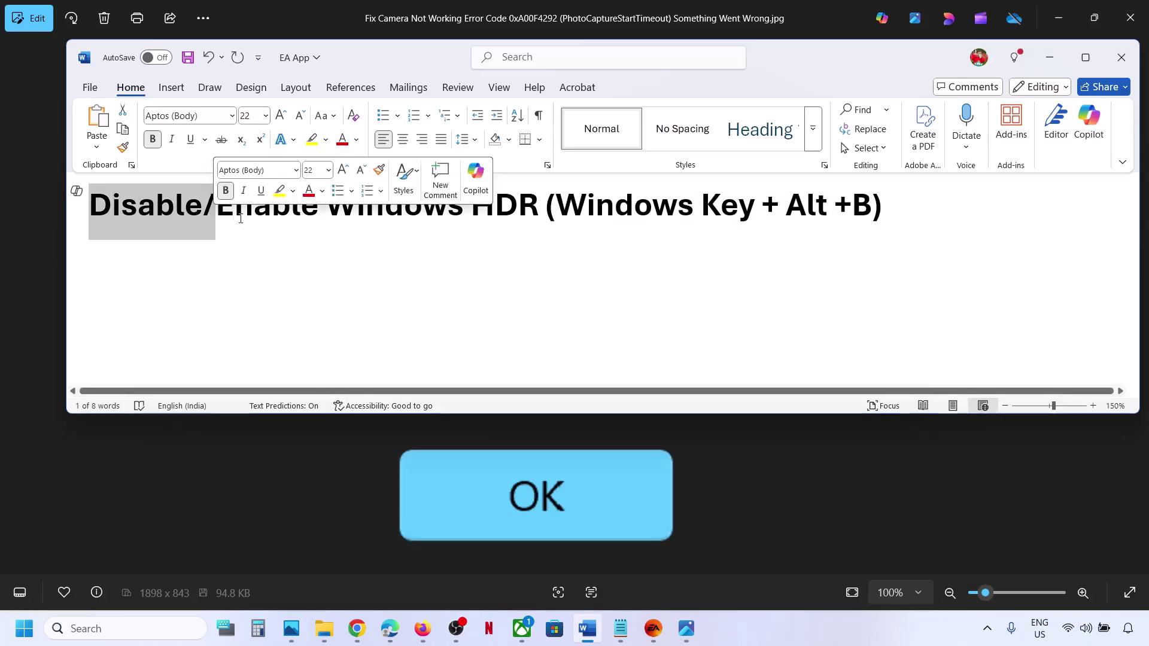
click(237, 218)
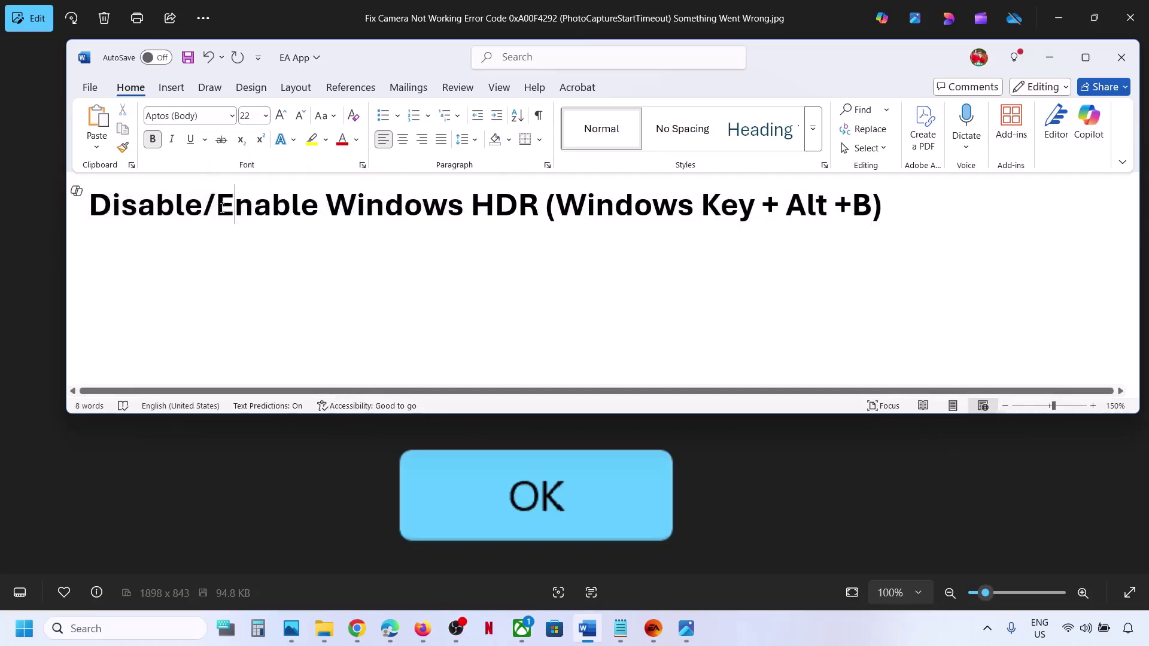
drag(220, 205, 505, 205)
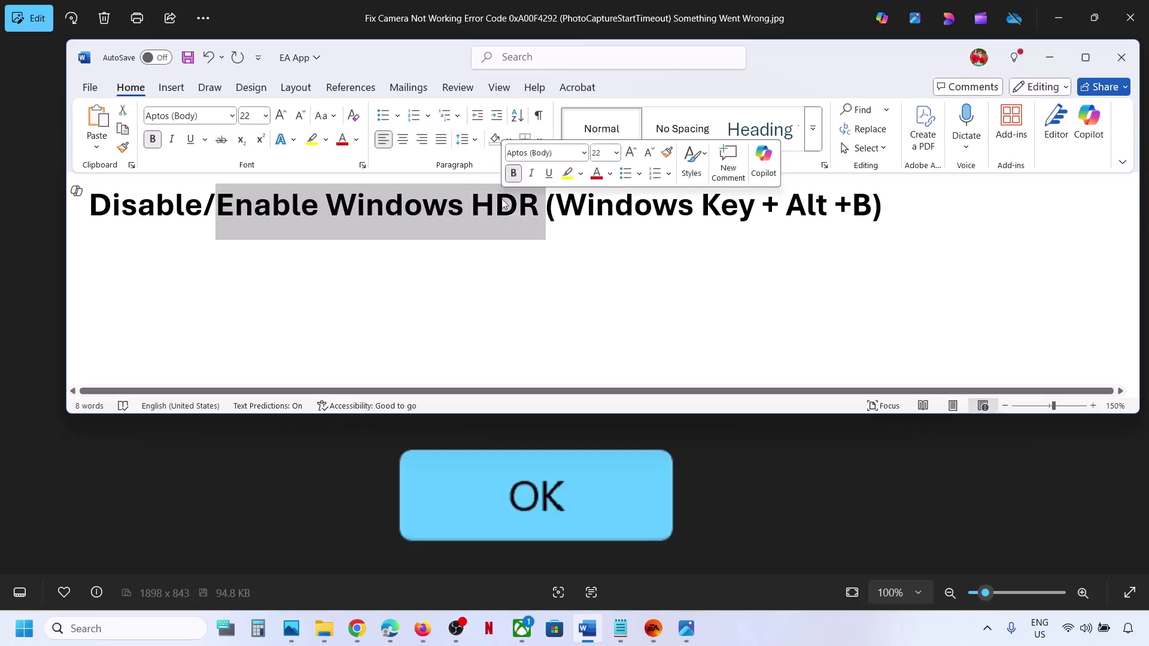
click(1060, 58)
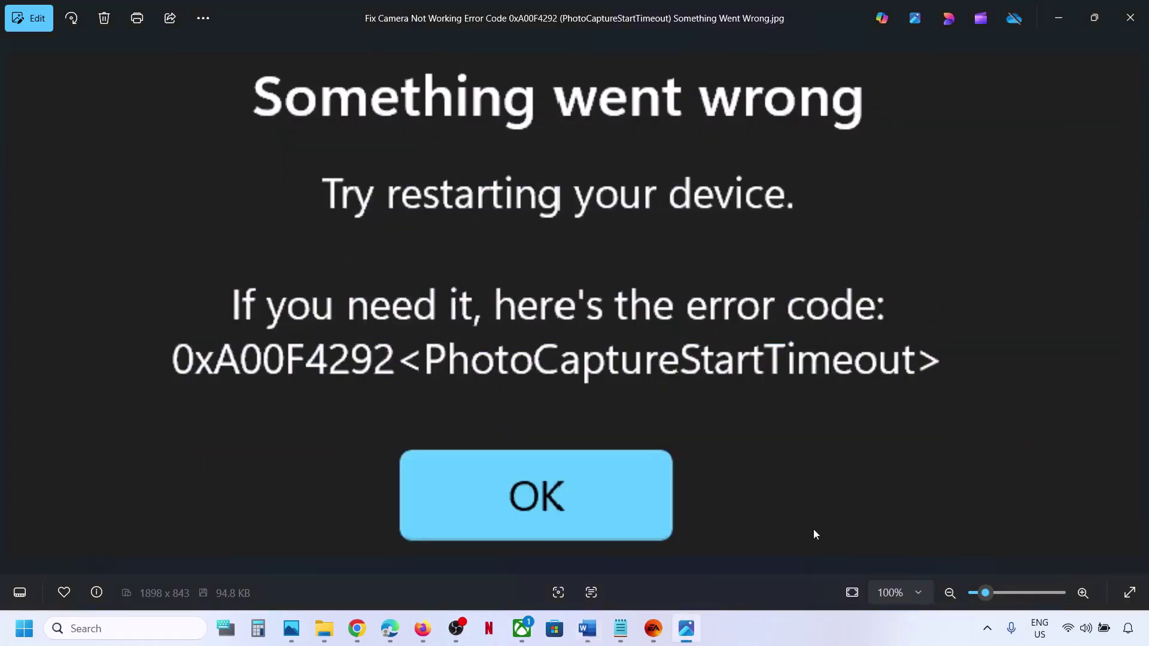
click(803, 626)
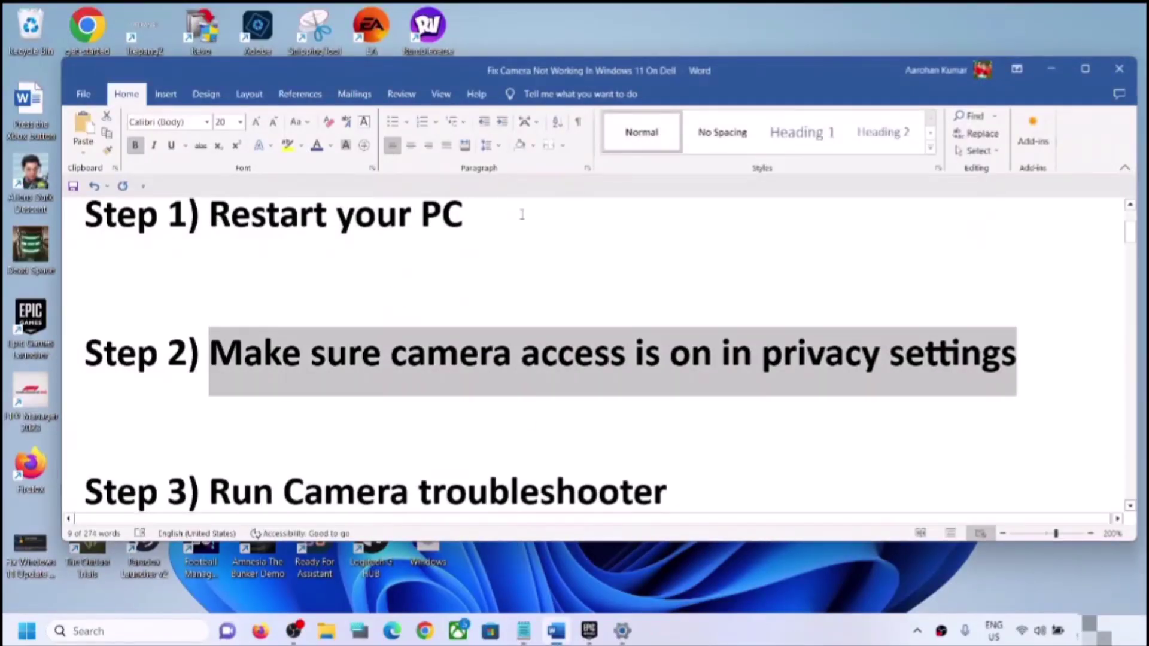
Bring up the computer's power options for the "Restart your PC" step and dismiss them without restarting
click(38, 622)
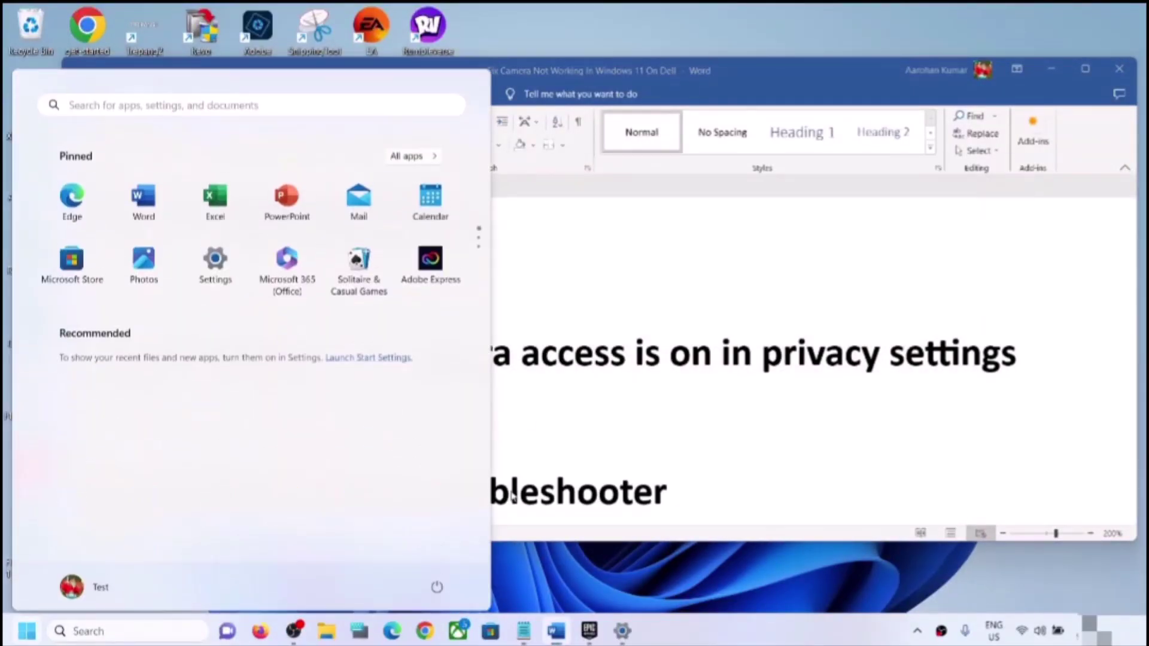
click(428, 584)
key(Escape)
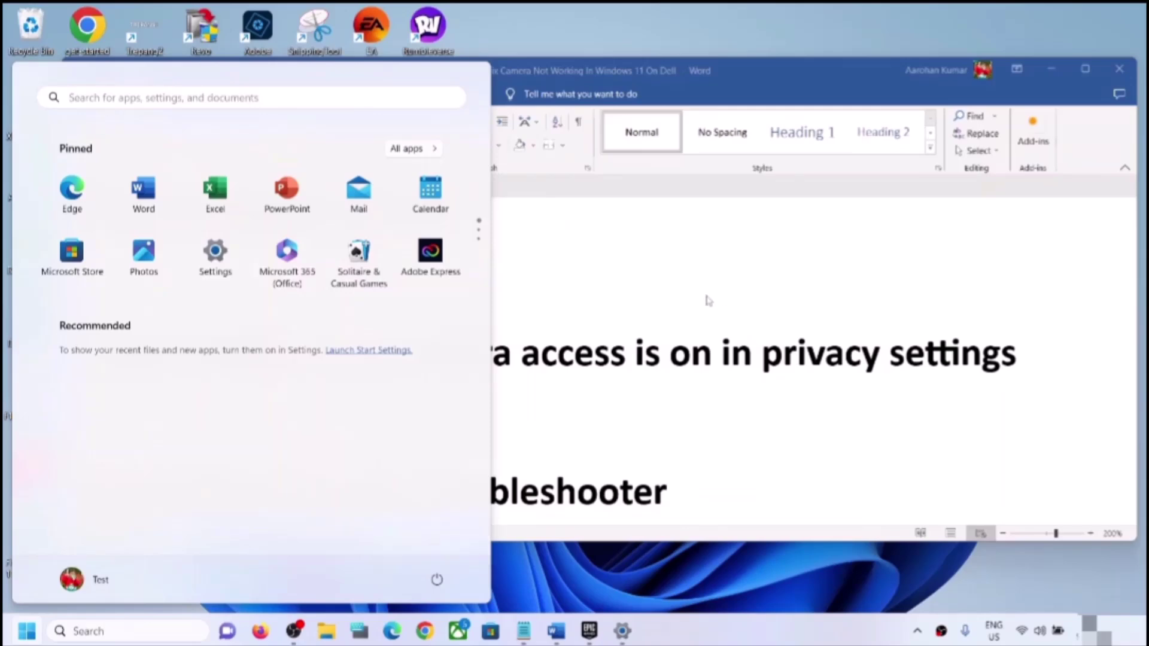
key(Escape)
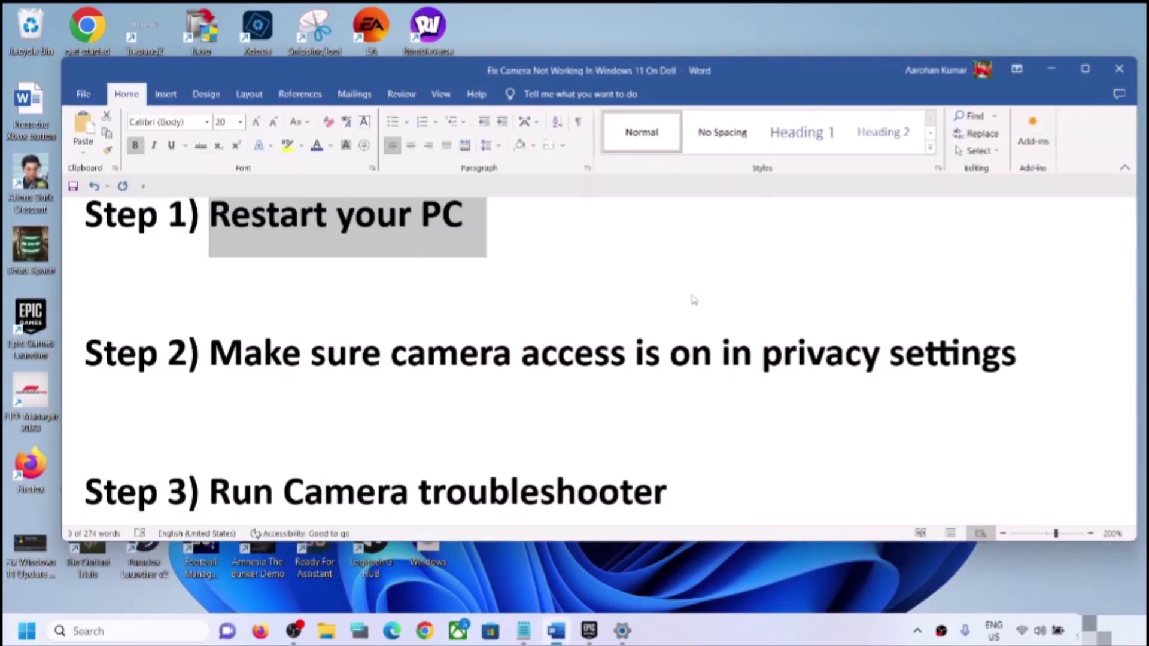
click(694, 299)
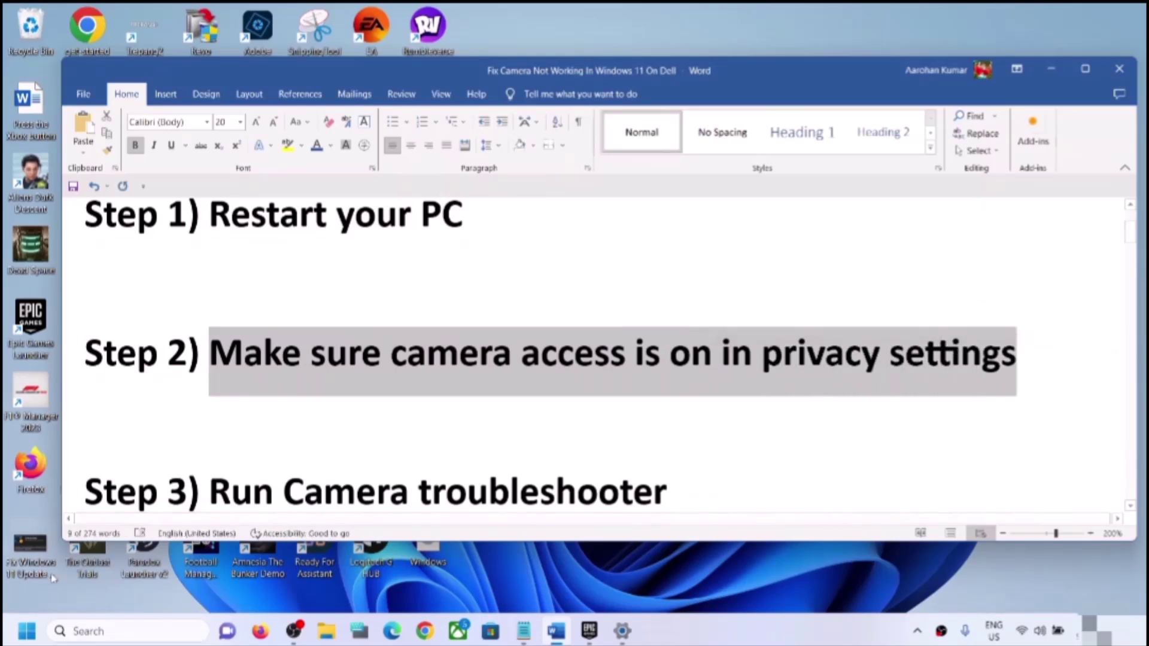
Open the Camera app permissions under Privacy & security in Windows Settings
click(27, 631)
click(187, 308)
click(213, 264)
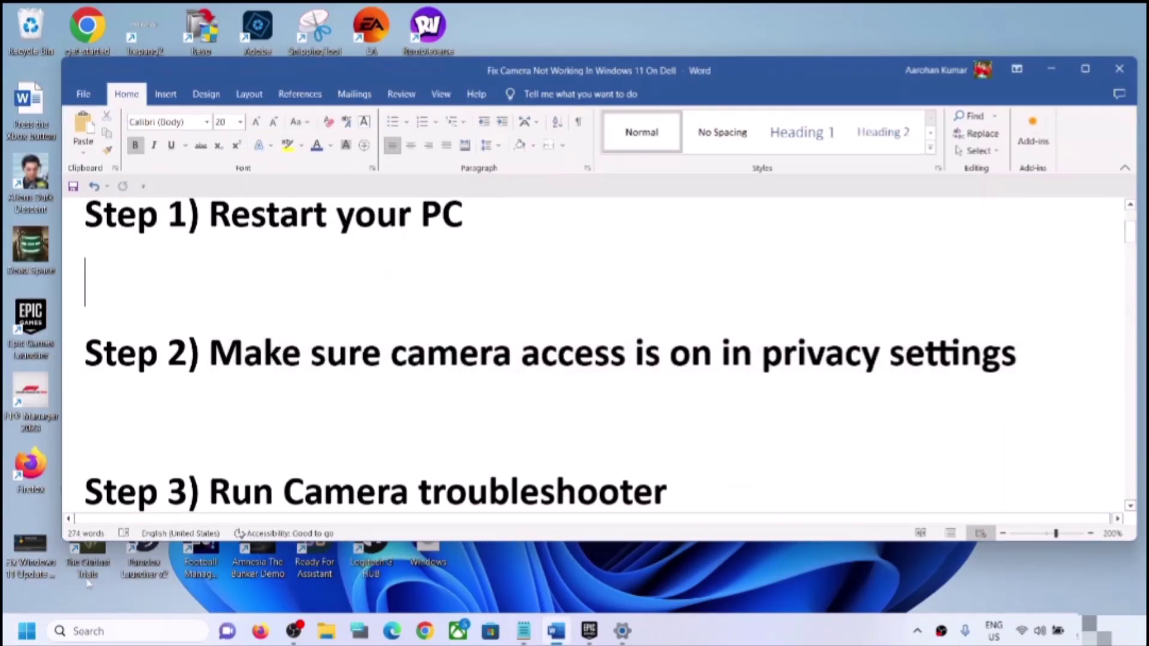
click(38, 630)
click(216, 253)
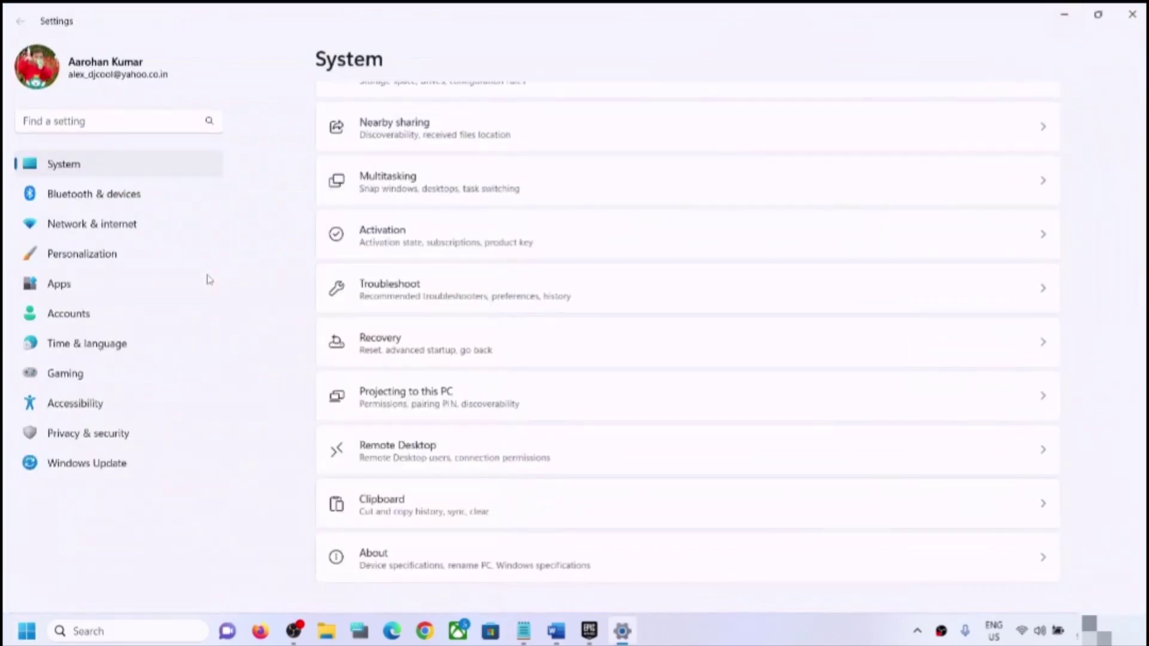
click(60, 435)
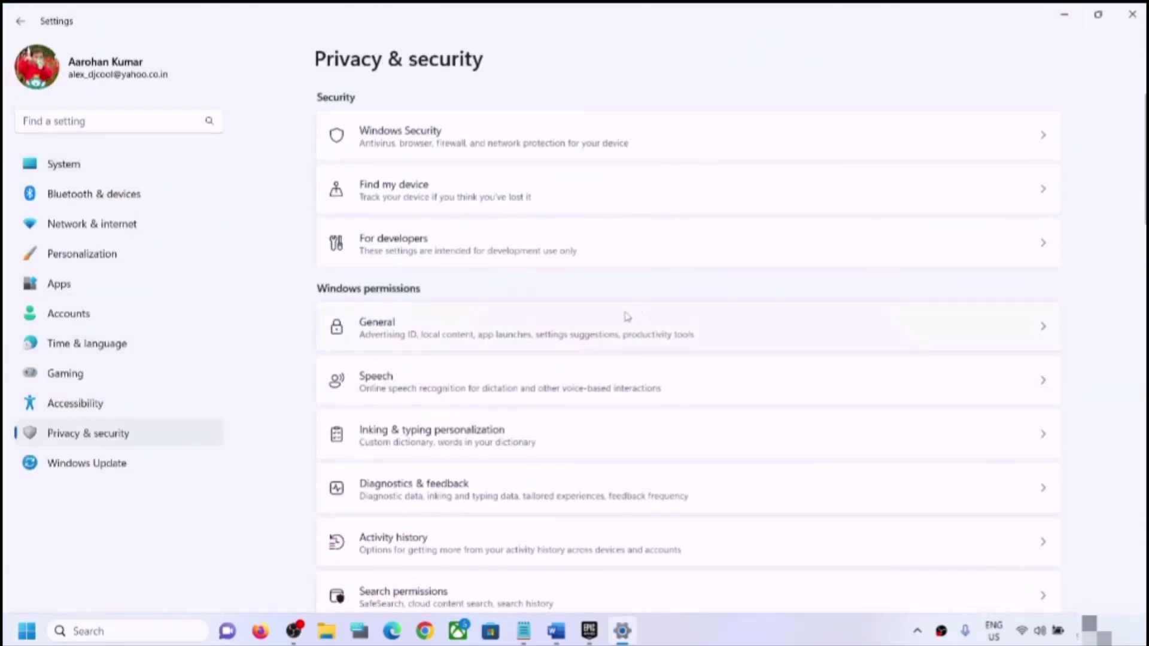
scroll(616, 329, down, 8)
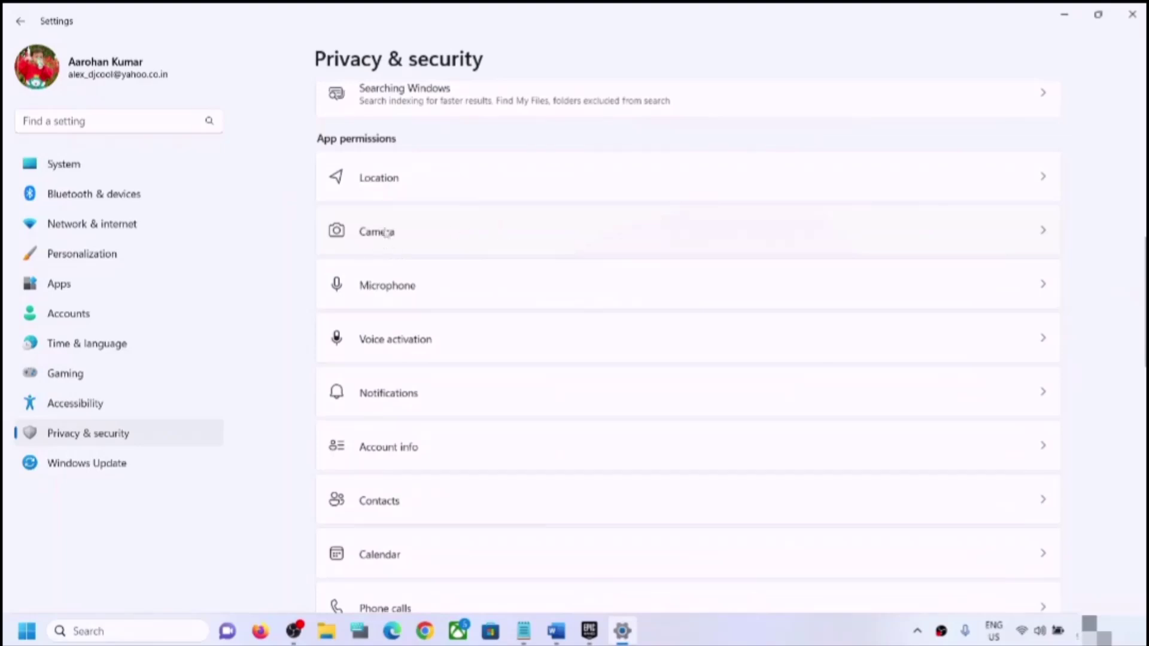
click(407, 237)
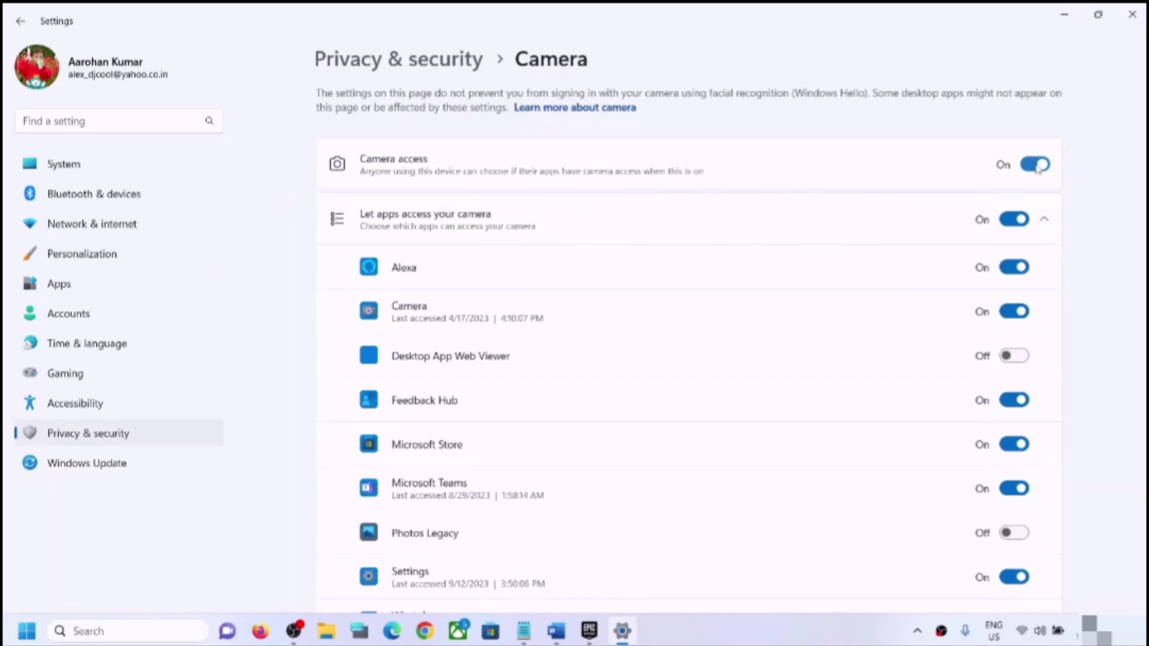
Examine whether camera access is on for the device, the listed apps and desktop apps, and close Settings
scroll(594, 354, down, 2)
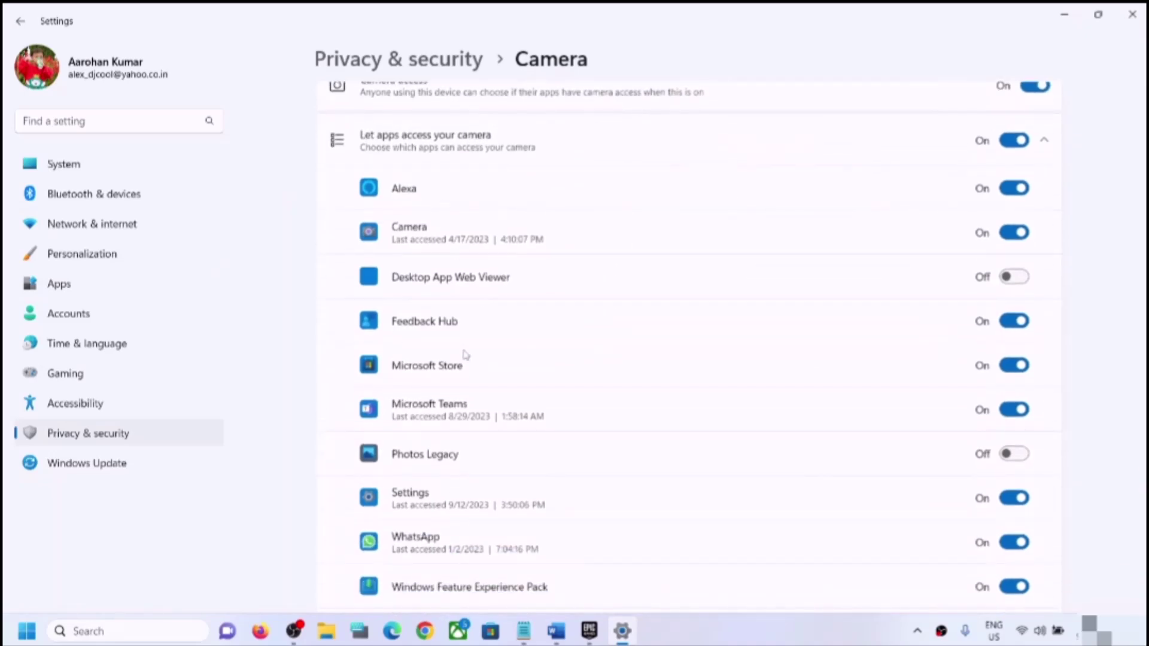
scroll(465, 355, up, 2)
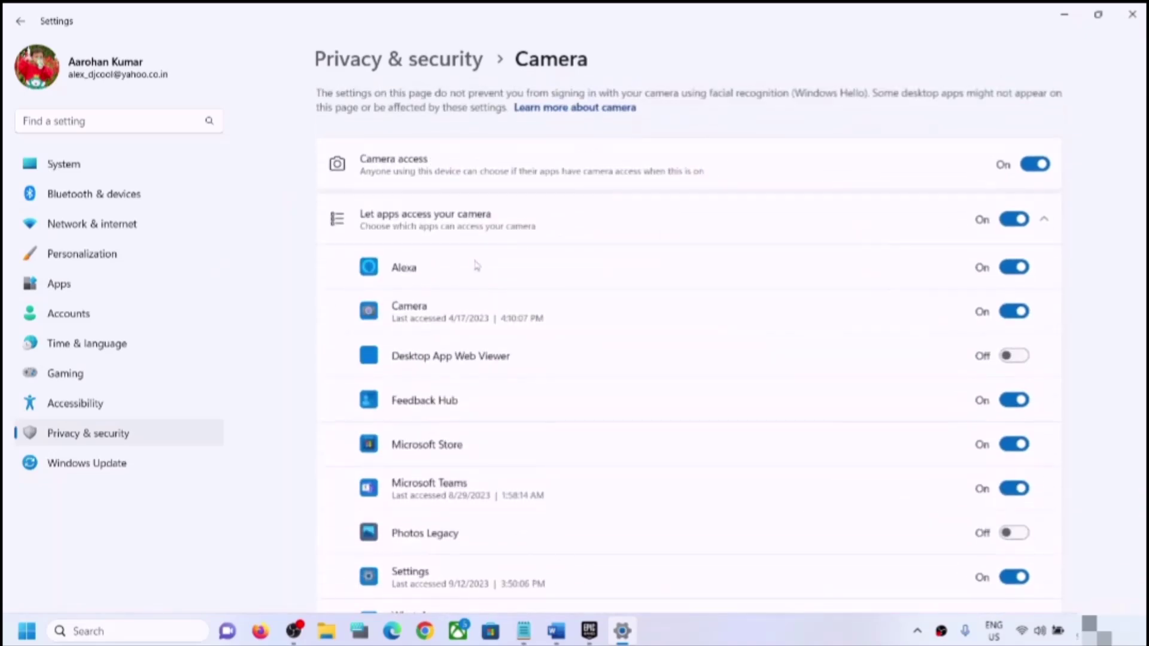
scroll(511, 520, down, 2)
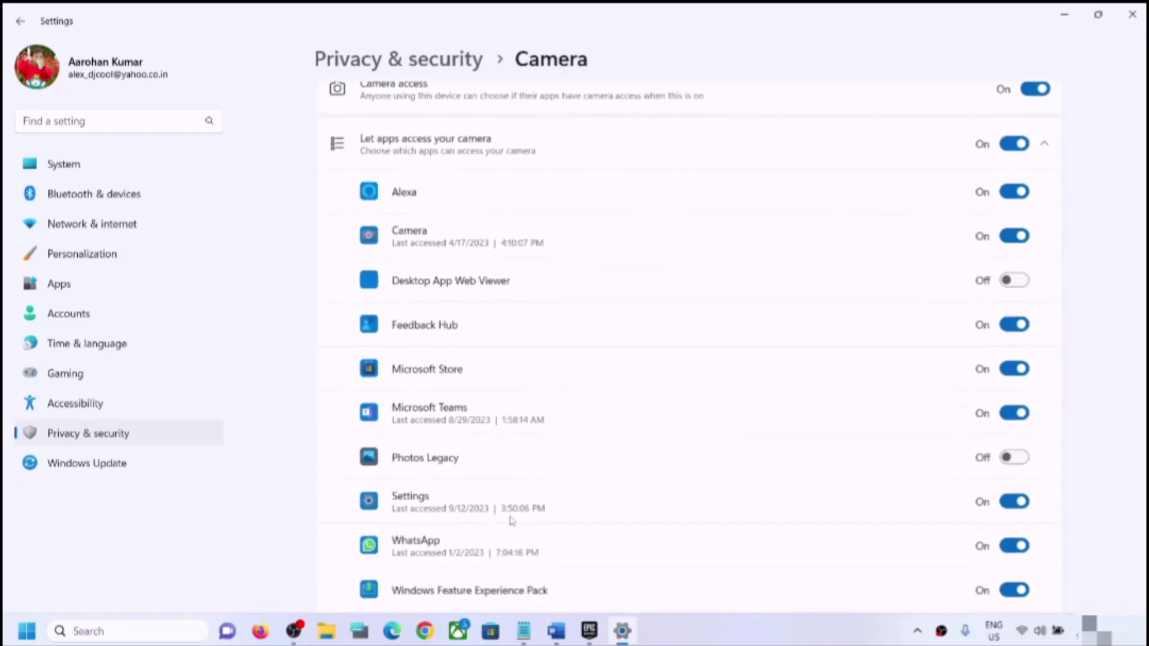
scroll(462, 477, down, 2)
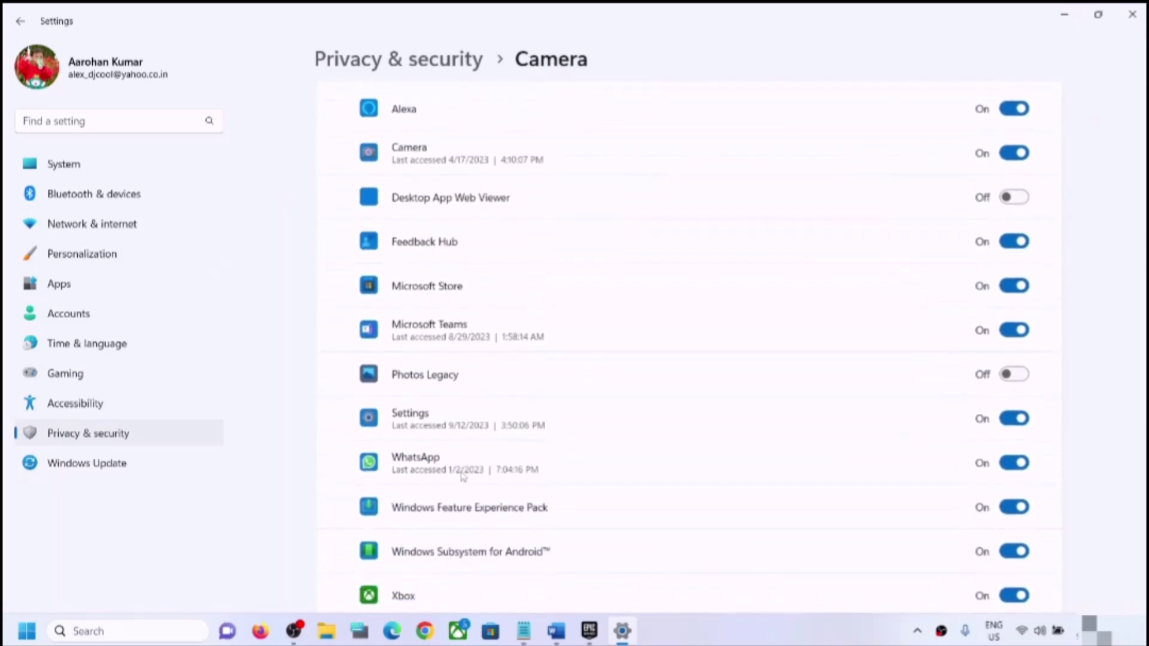
scroll(481, 388, down, 6)
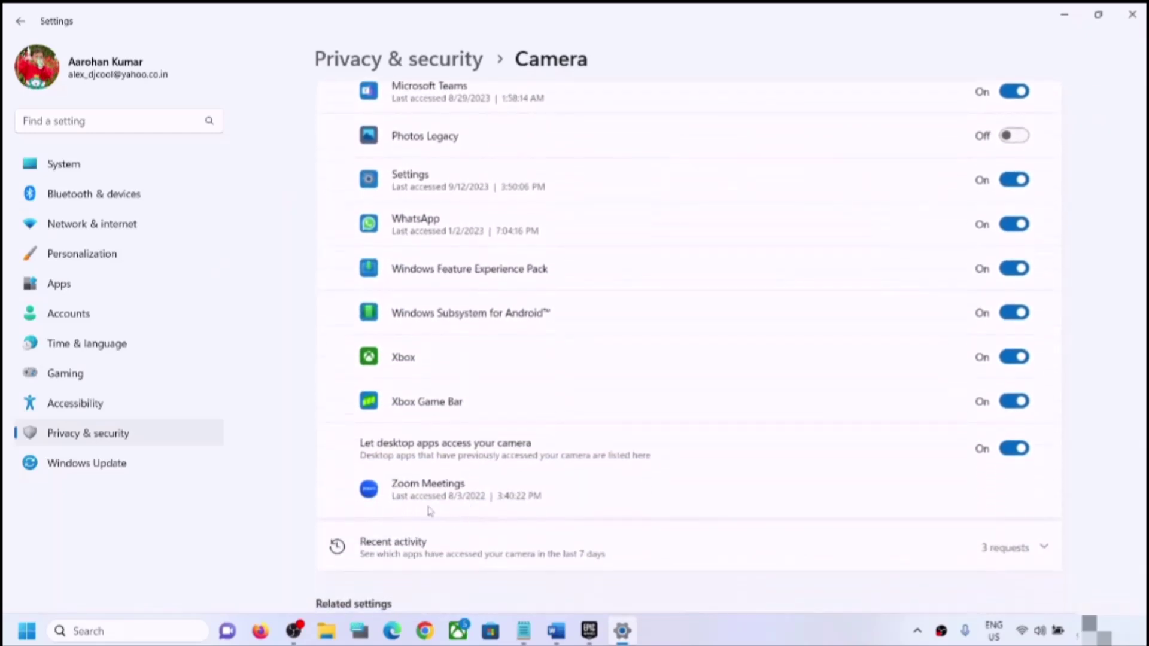
scroll(977, 453, up, 6)
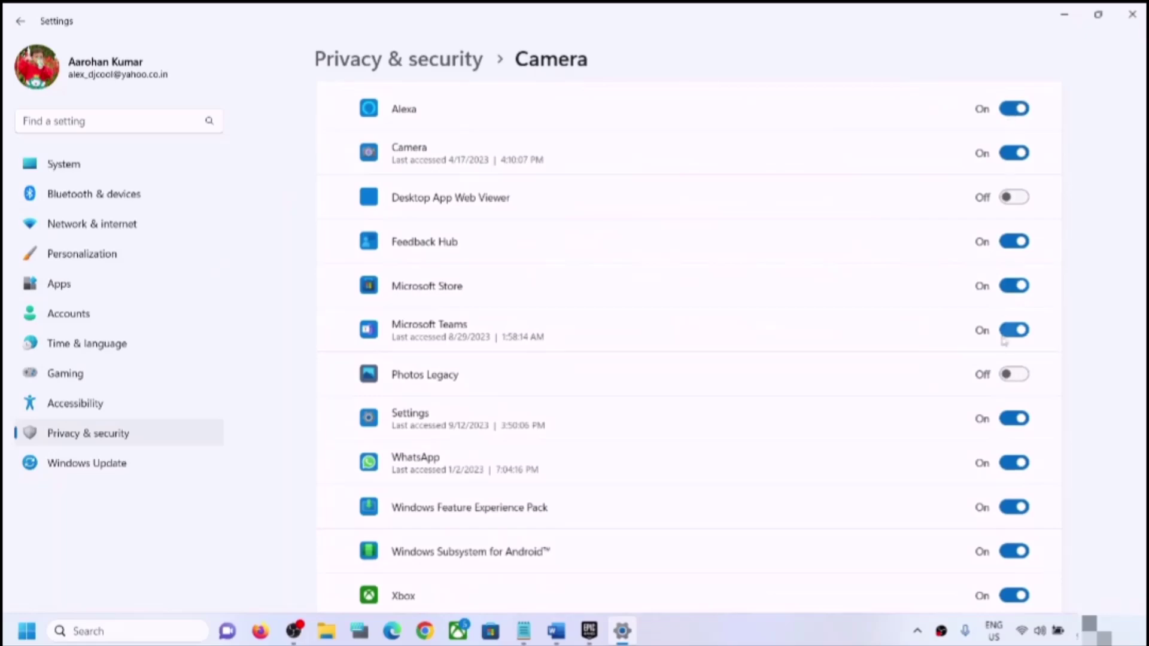
scroll(929, 287, up, 2)
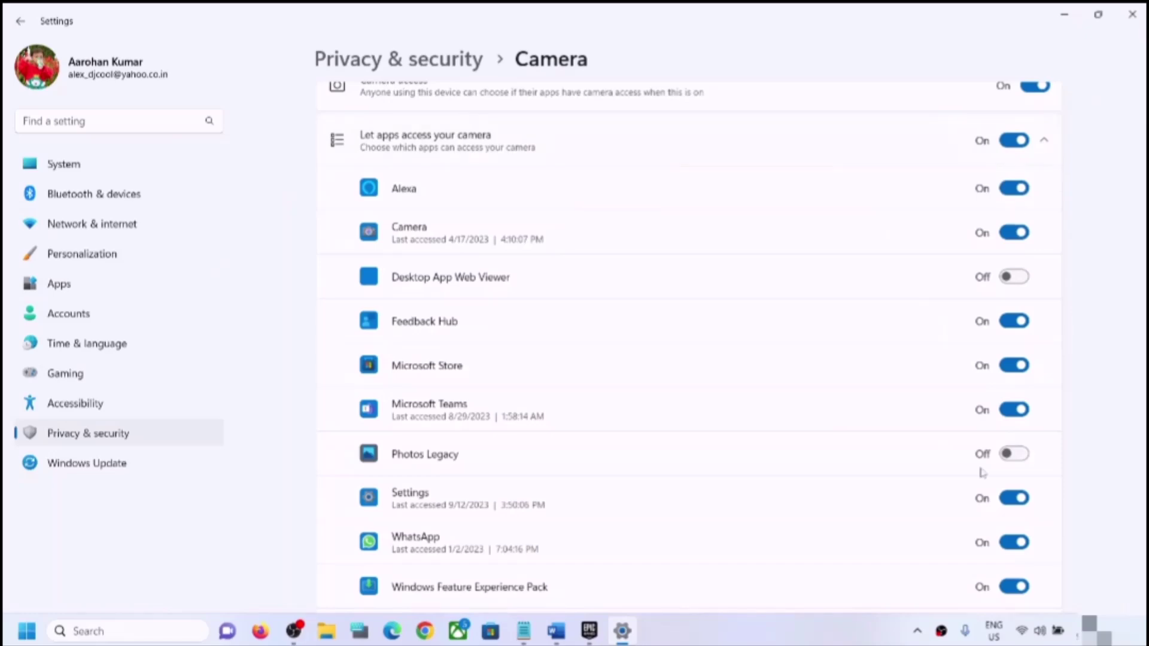
scroll(942, 465, up, 2)
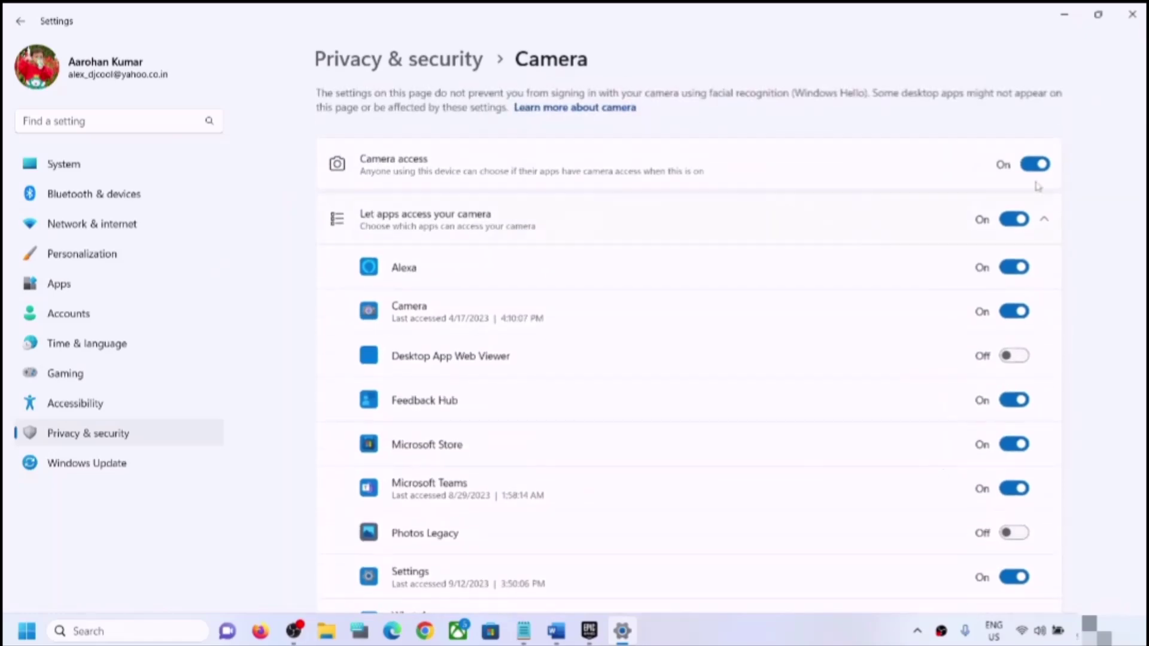
click(1126, 22)
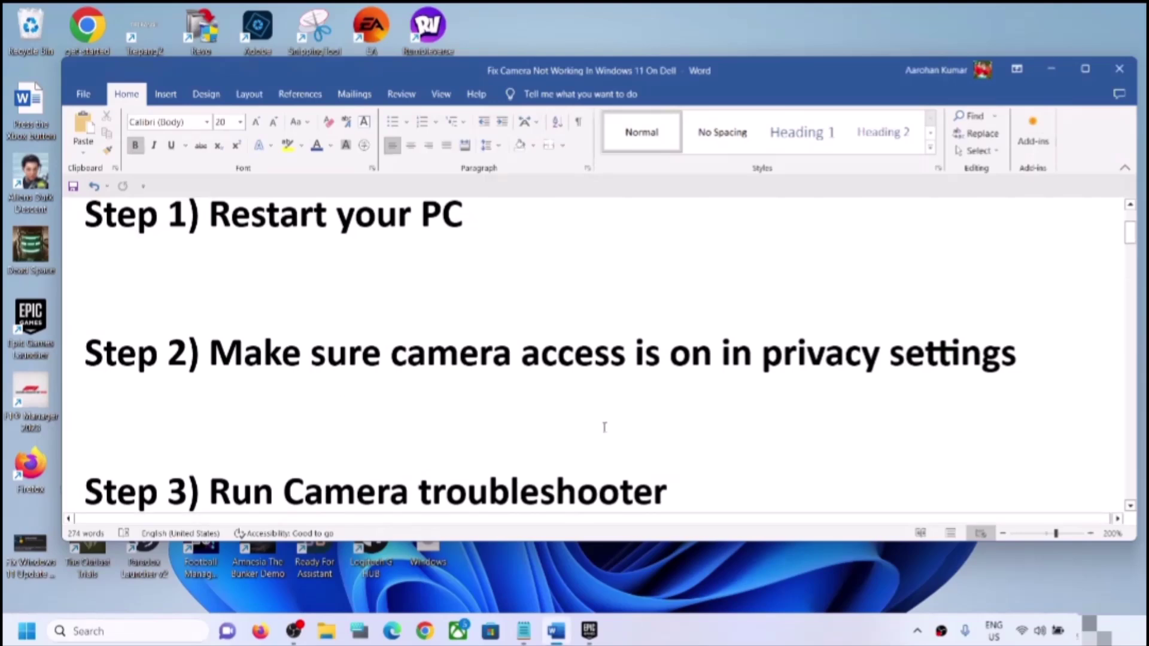
Highlight "Run Camera troubleshooter" in the document and launch the Camera troubleshooter from the other troubleshooters in Windows Settings
scroll(606, 426, down, 1)
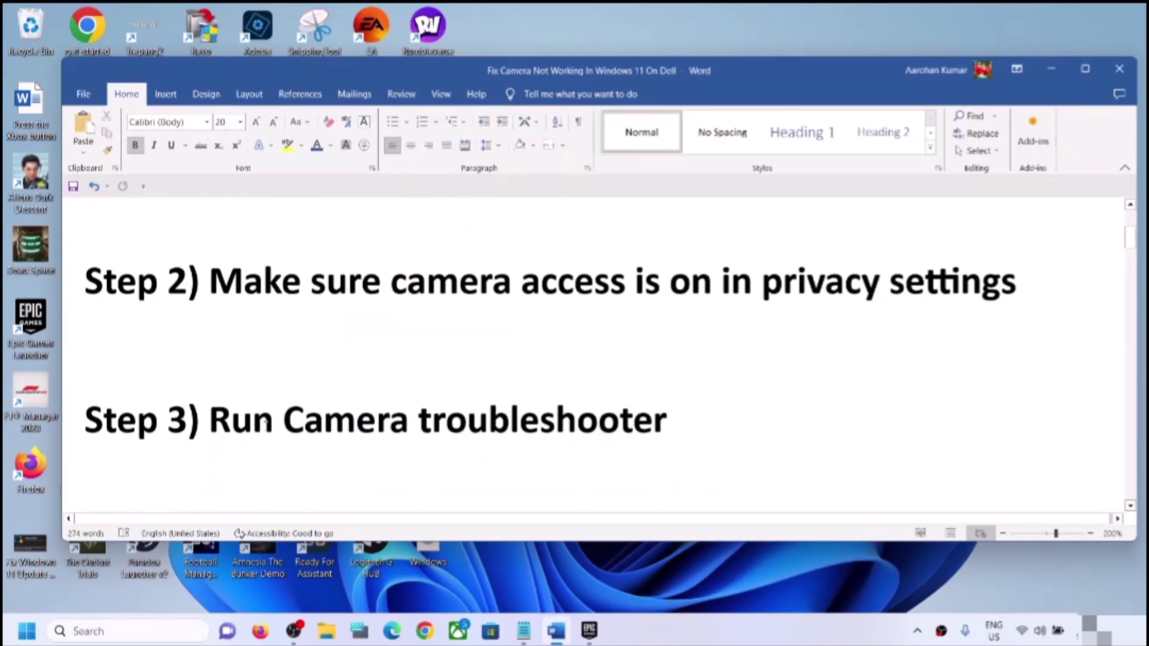
drag(213, 426, 609, 423)
key(super+i)
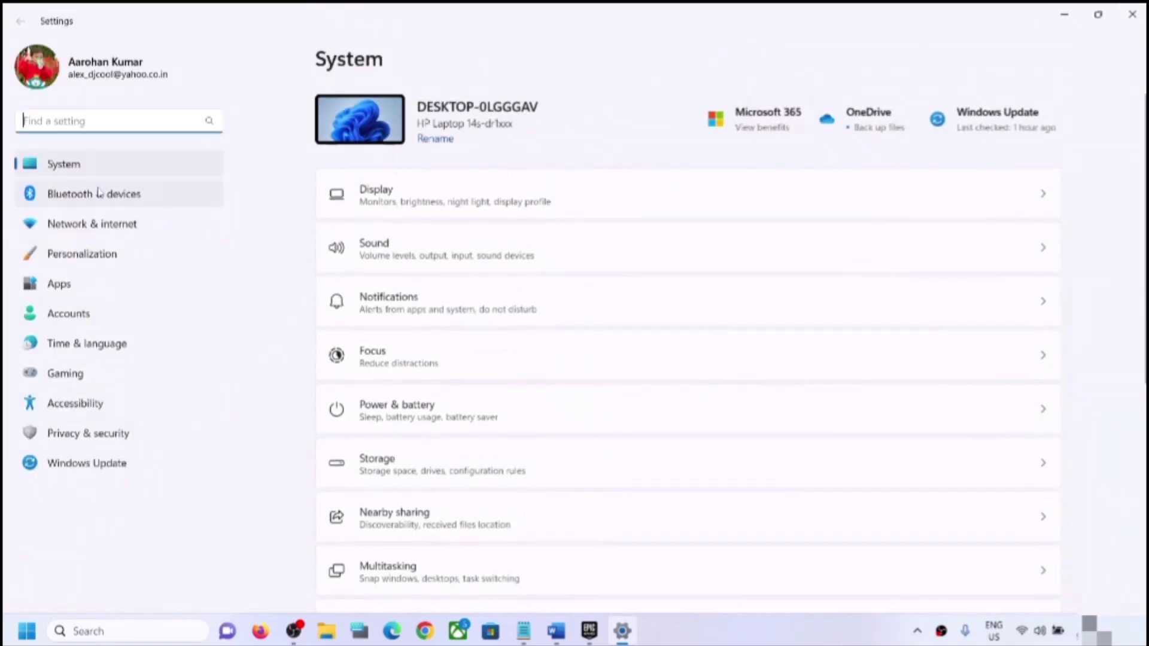
scroll(501, 383, down, 5)
scroll(501, 383, down, 1)
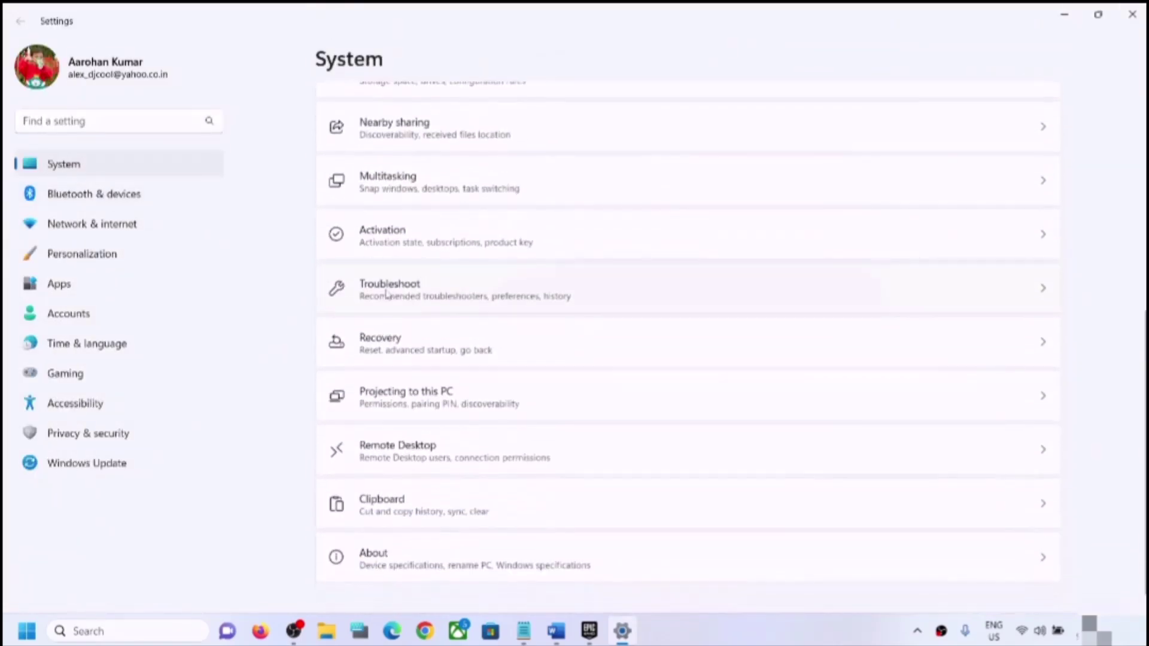
click(477, 295)
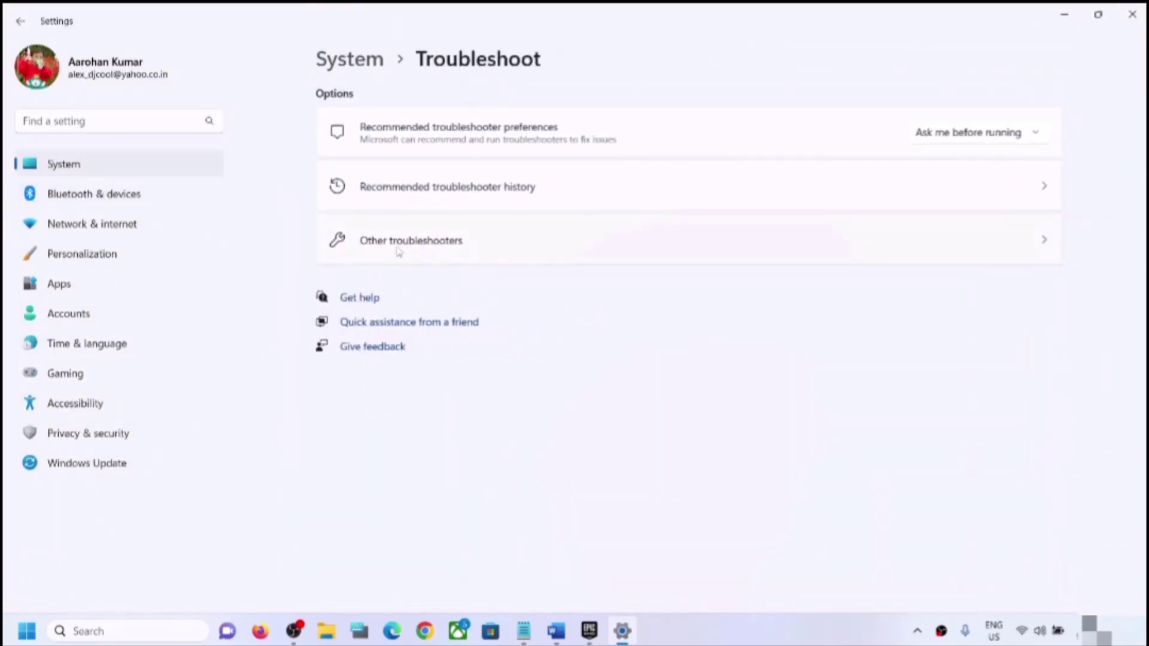
click(406, 251)
scroll(569, 462, down, 3)
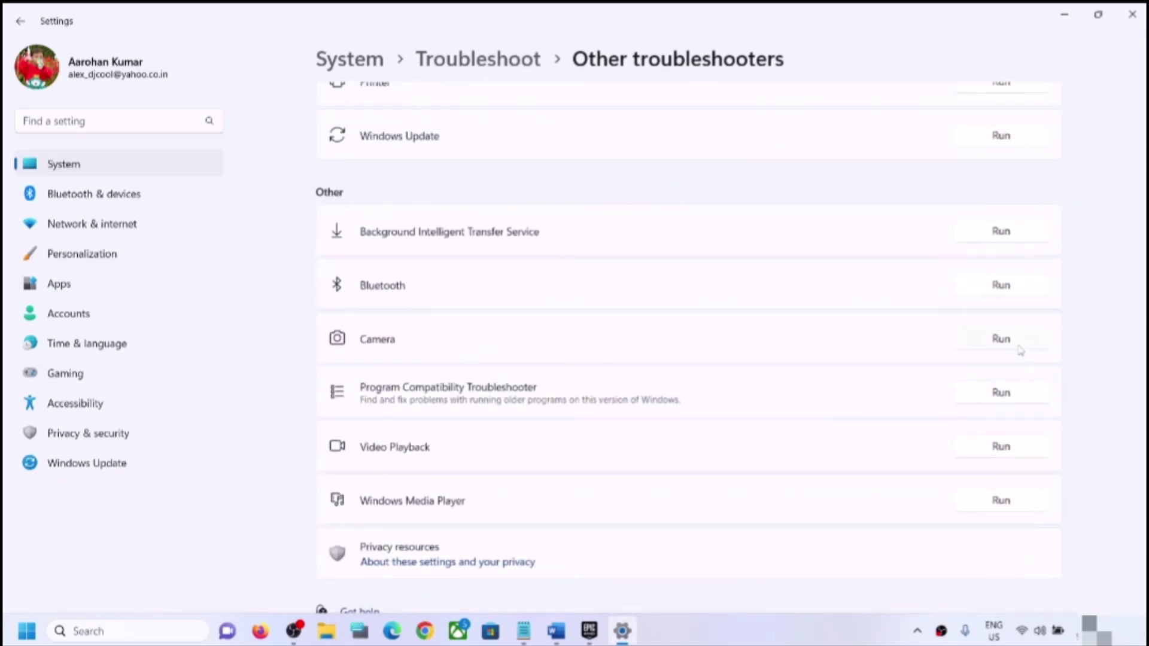
click(1019, 349)
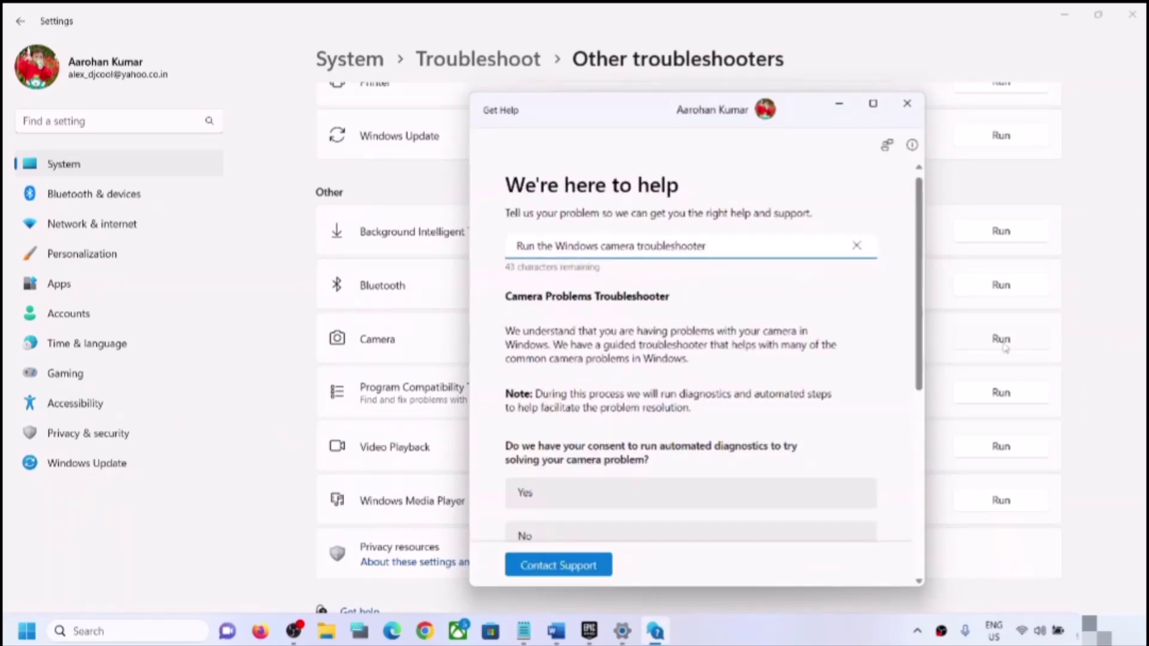
Consent to automated diagnostics in the Camera troubleshooter, let the camera services reset run, and return to the Settings window
scroll(762, 392, down, 2)
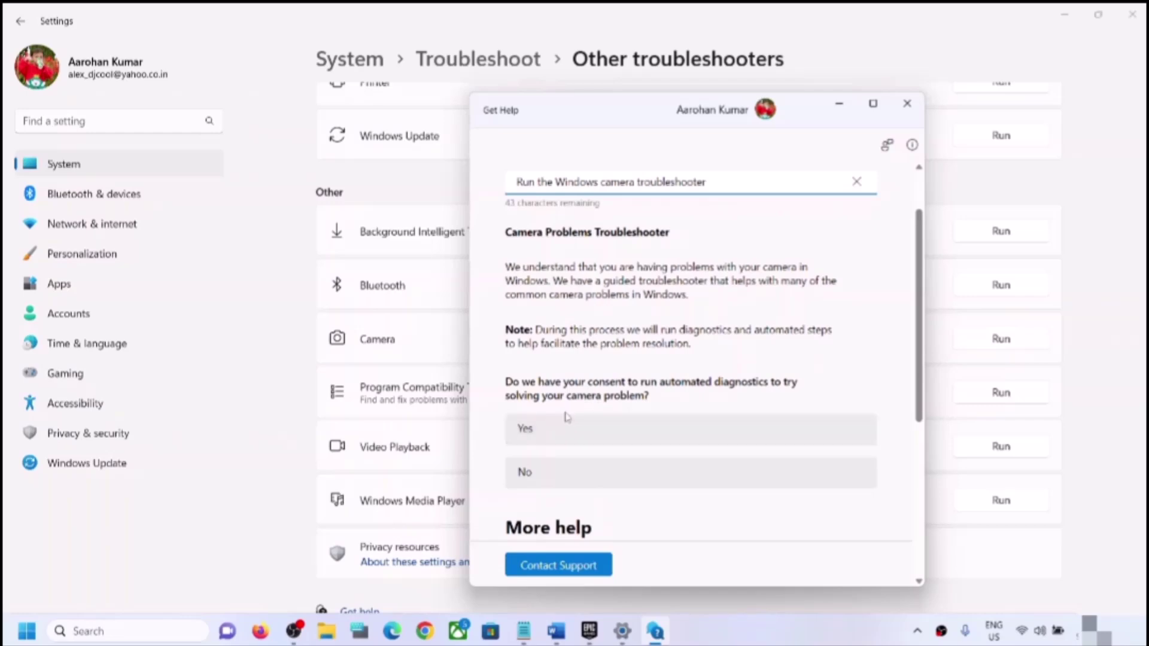
click(530, 434)
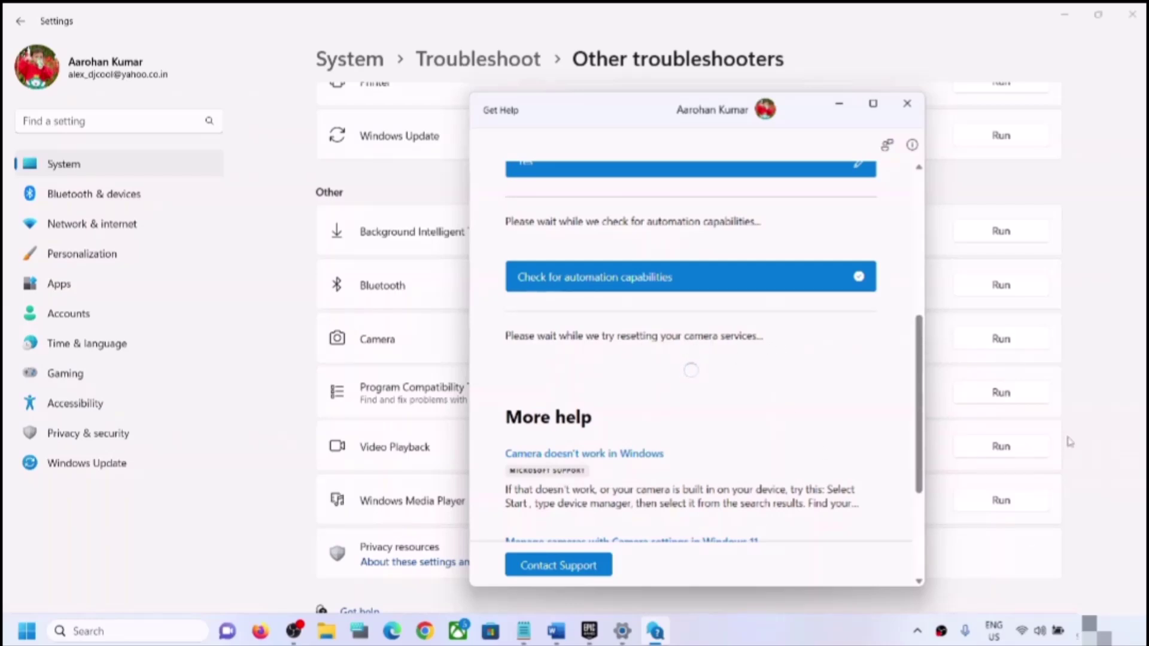
click(1104, 341)
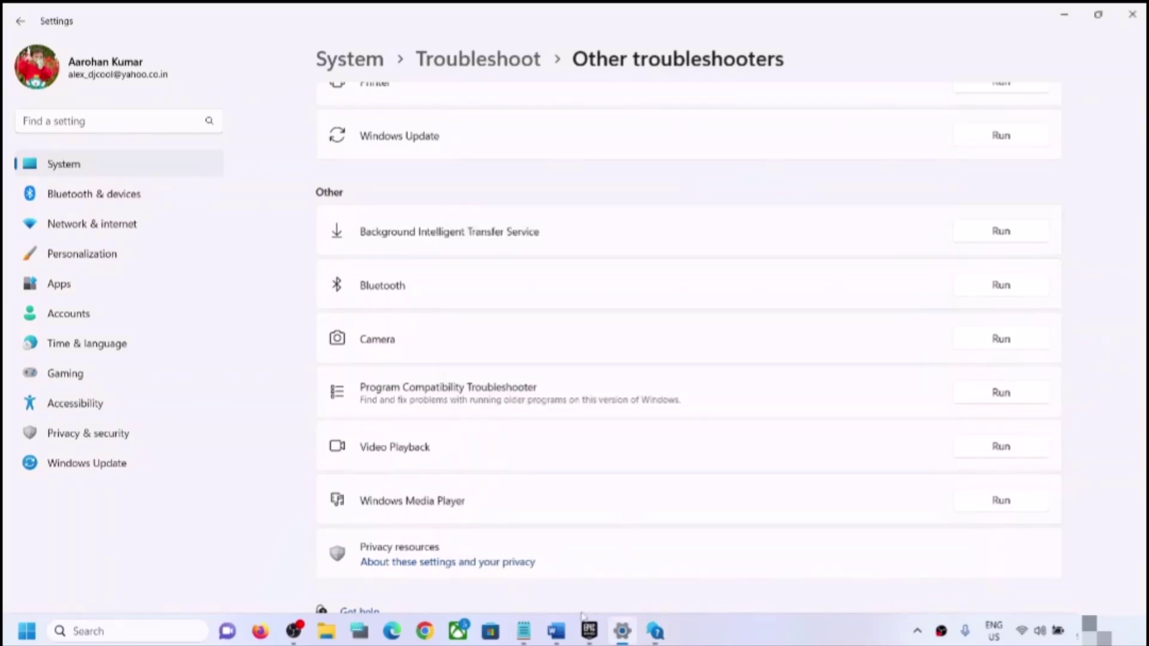
Switch to the Word document and highlight "Reset camera app" in Step 4
click(555, 631)
scroll(371, 366, down, 3)
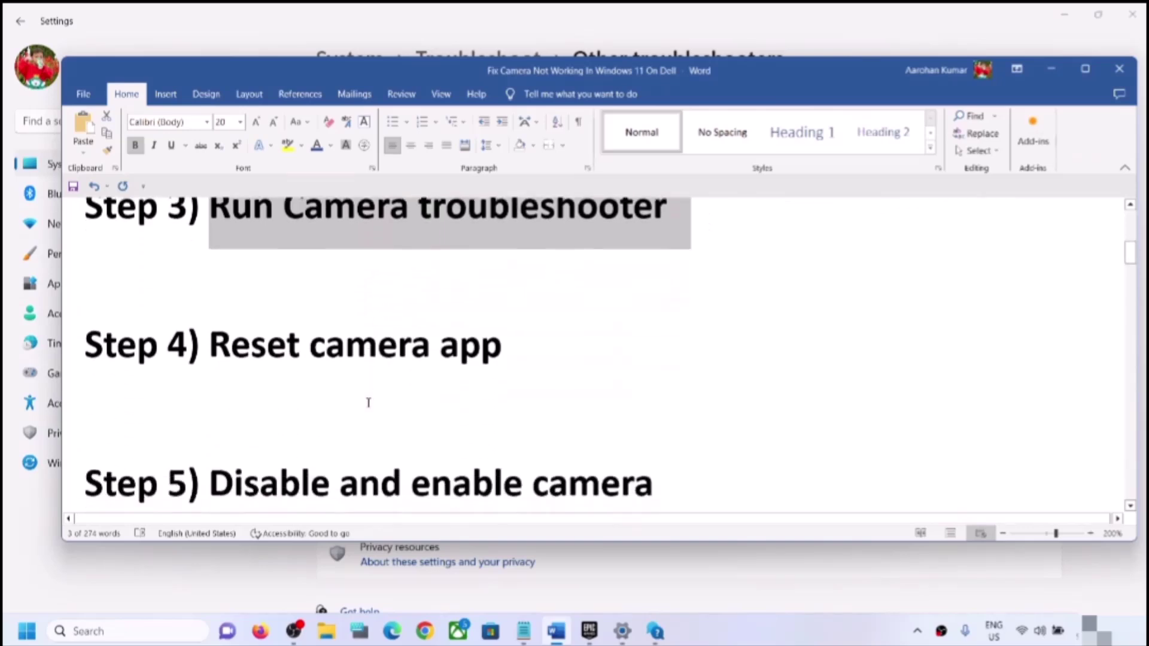
scroll(335, 389, up, 1)
drag(240, 407, 506, 406)
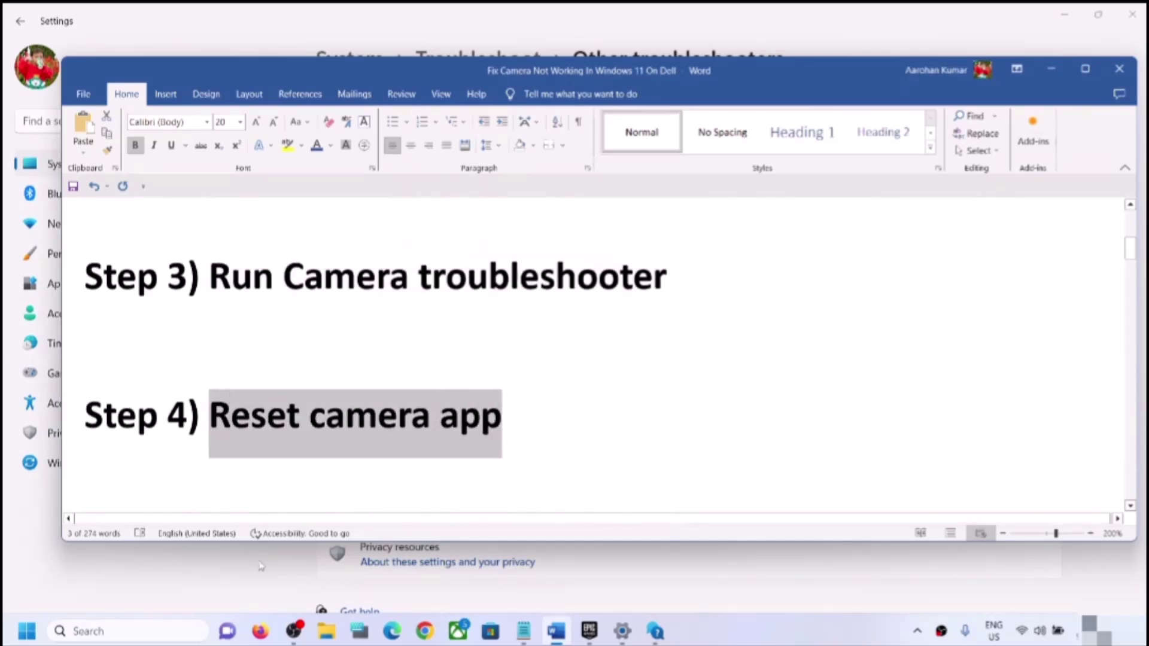
Search Windows for the Camera app and open its app settings page
click(150, 636)
text(a)
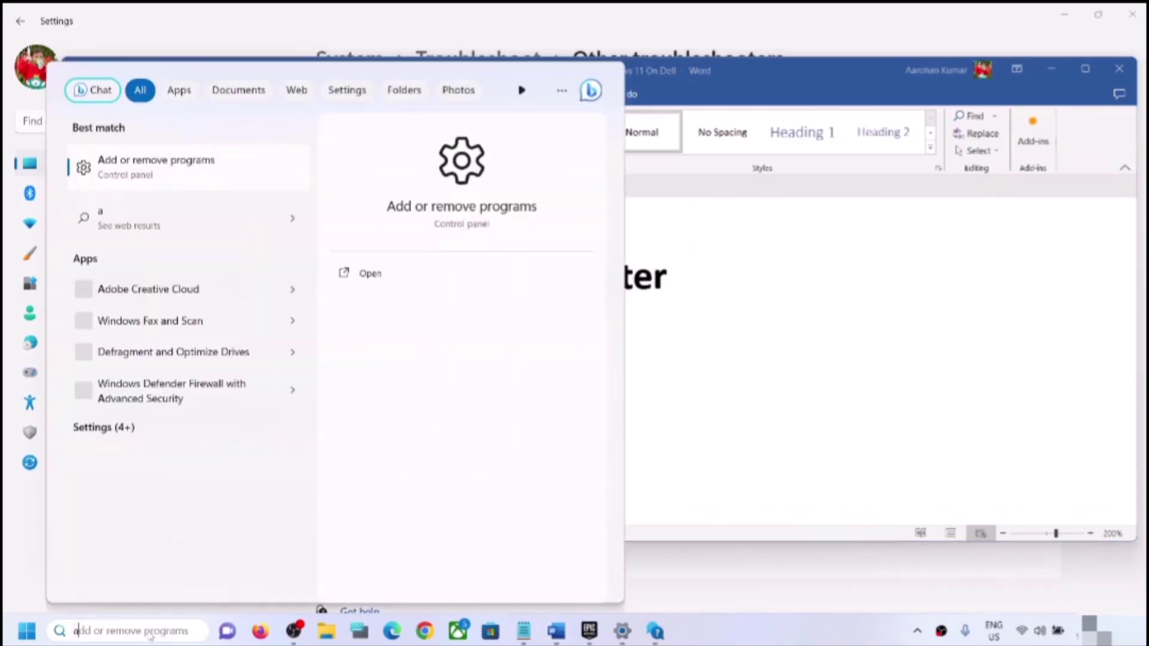
text(mera)
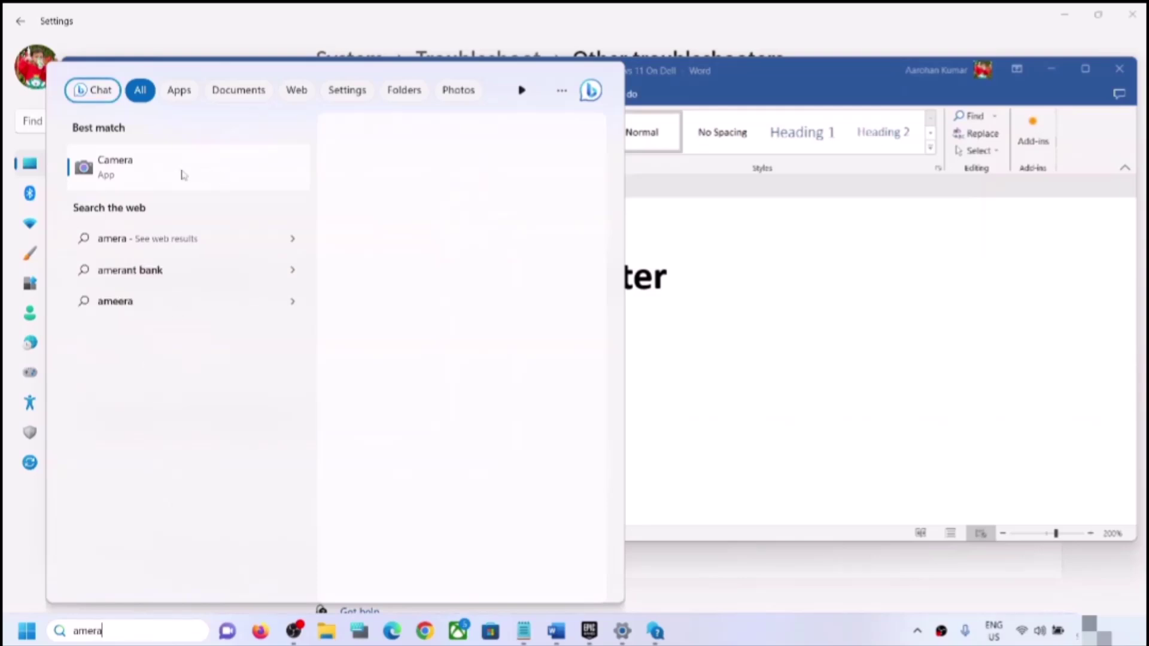
right_click(131, 173)
click(190, 245)
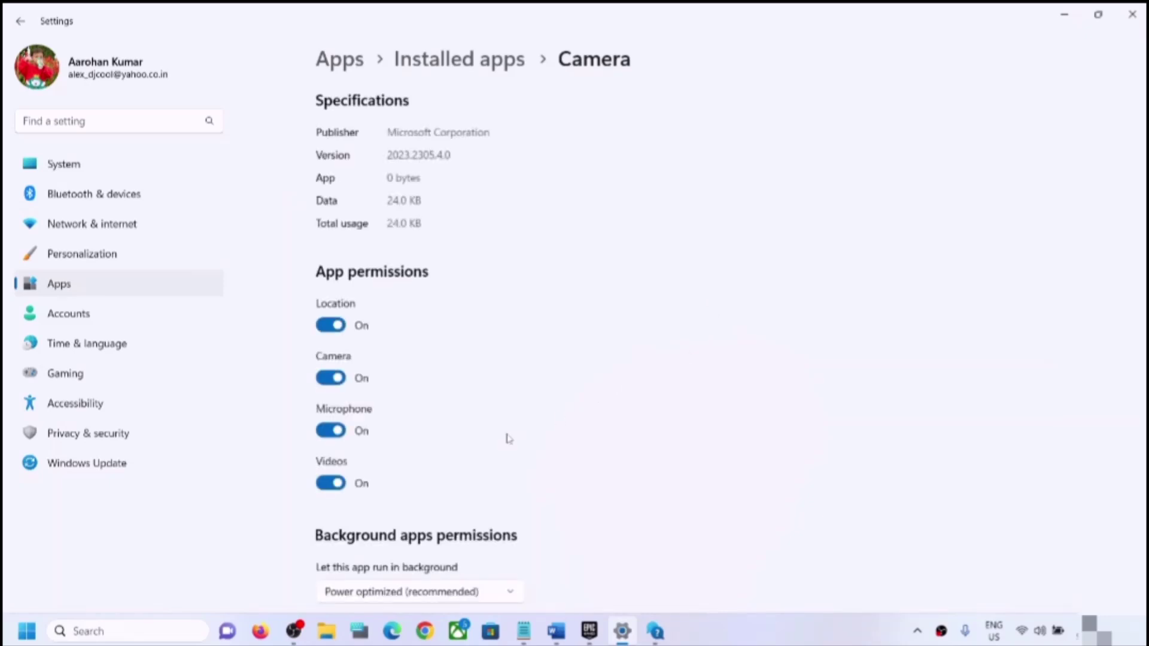
Repair the Camera app and reset it, confirming that its data is deleted
scroll(520, 434, down, 10)
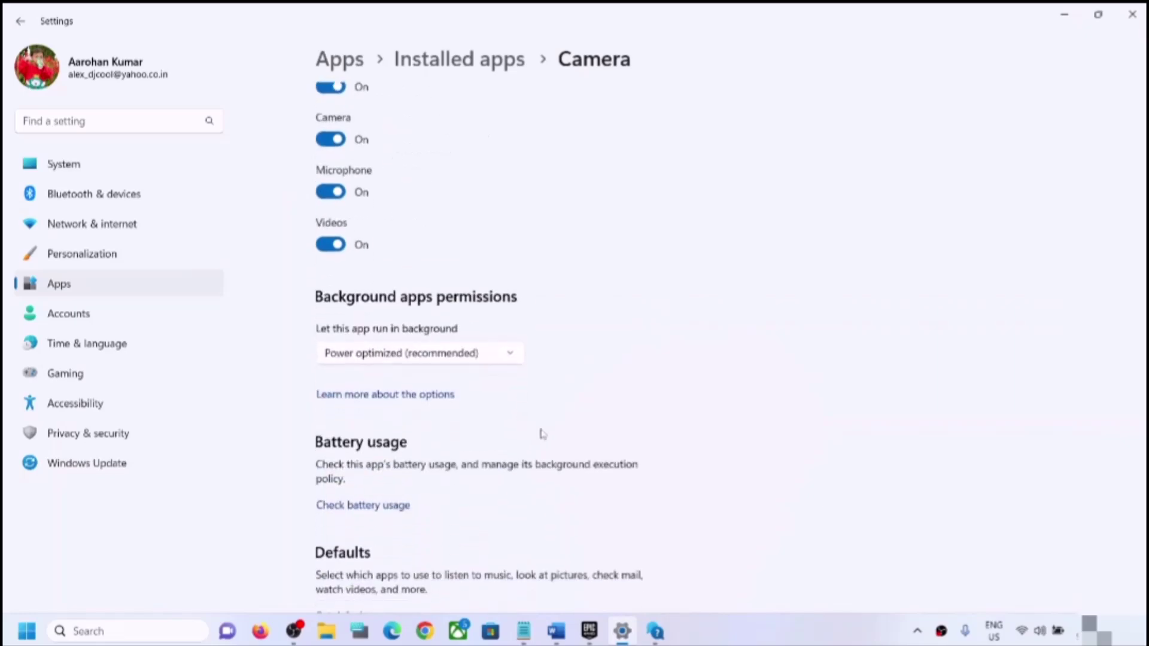
scroll(542, 434, down, 2)
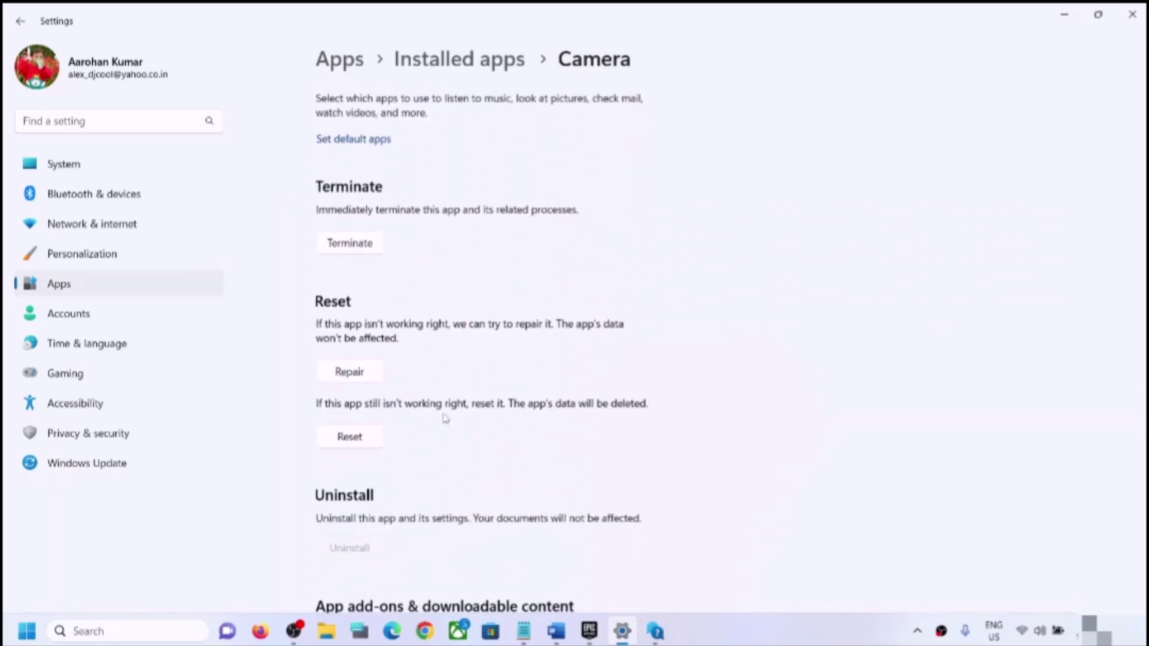
click(359, 373)
click(335, 442)
click(426, 398)
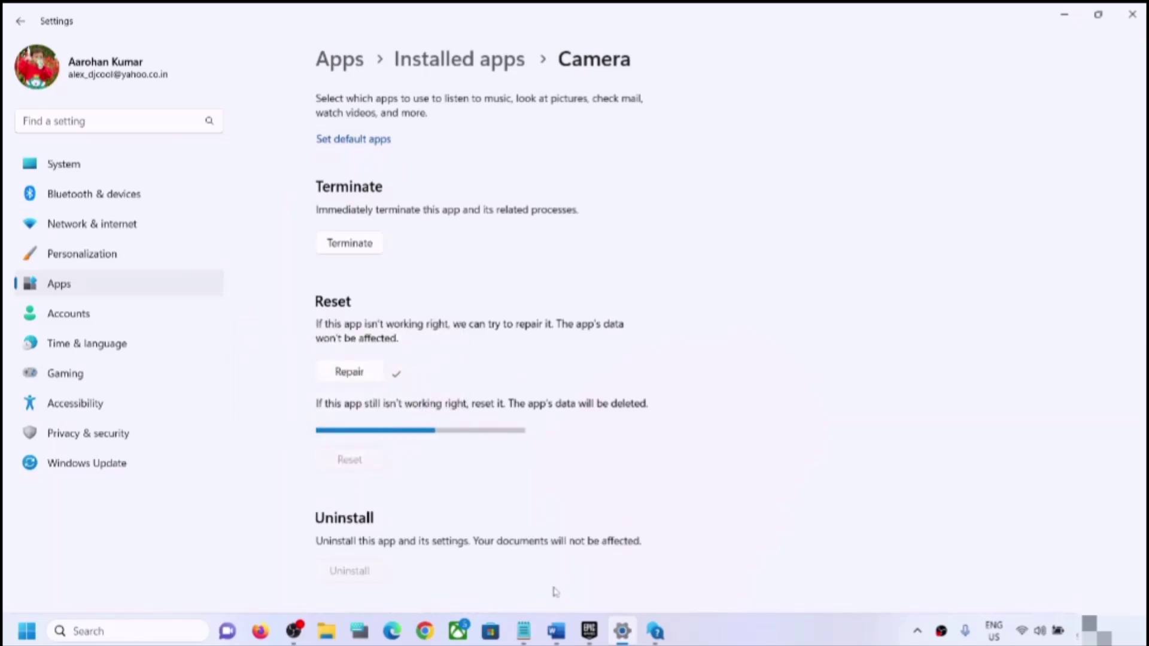
Return to the Word document and highlight "Disable and enable camera" in Step 5
click(556, 631)
scroll(450, 418, down, 1)
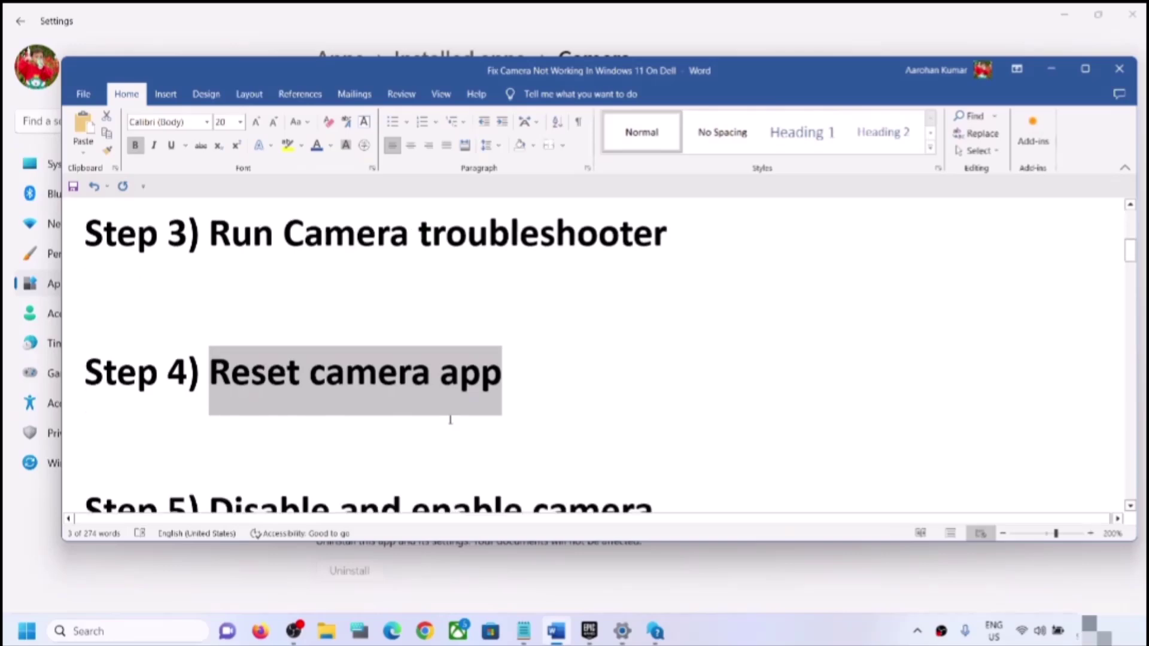
scroll(450, 420, down, 1)
drag(215, 418, 654, 419)
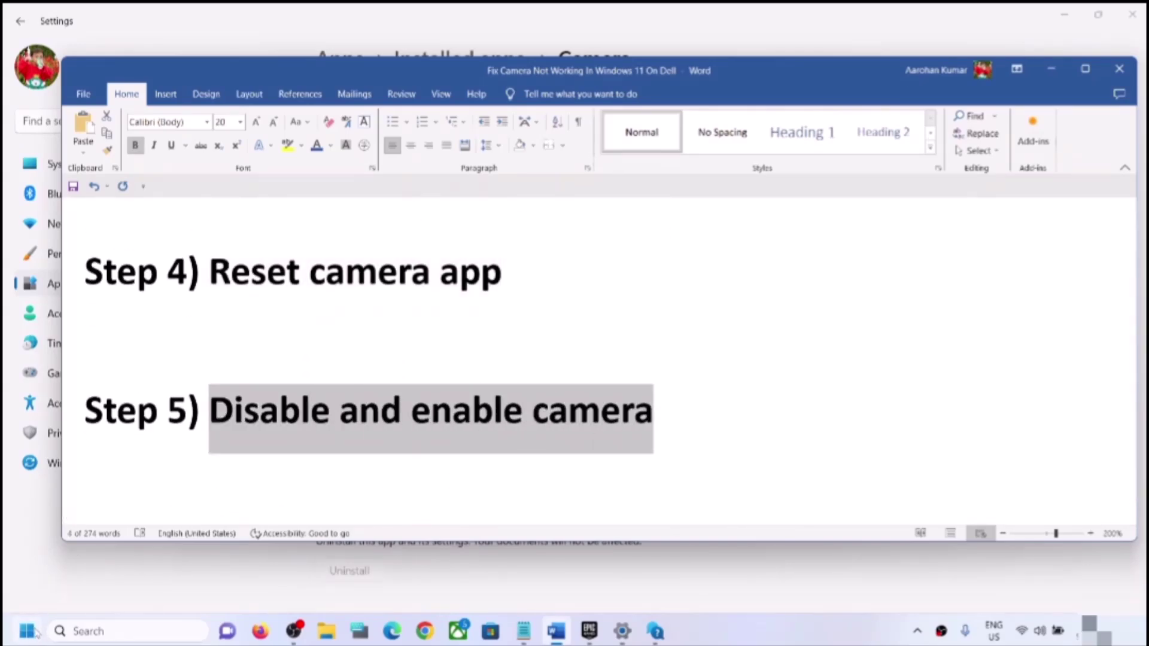
Open Device Manager, move its window away from the screen edge, and expand the Cameras category
right_click(27, 632)
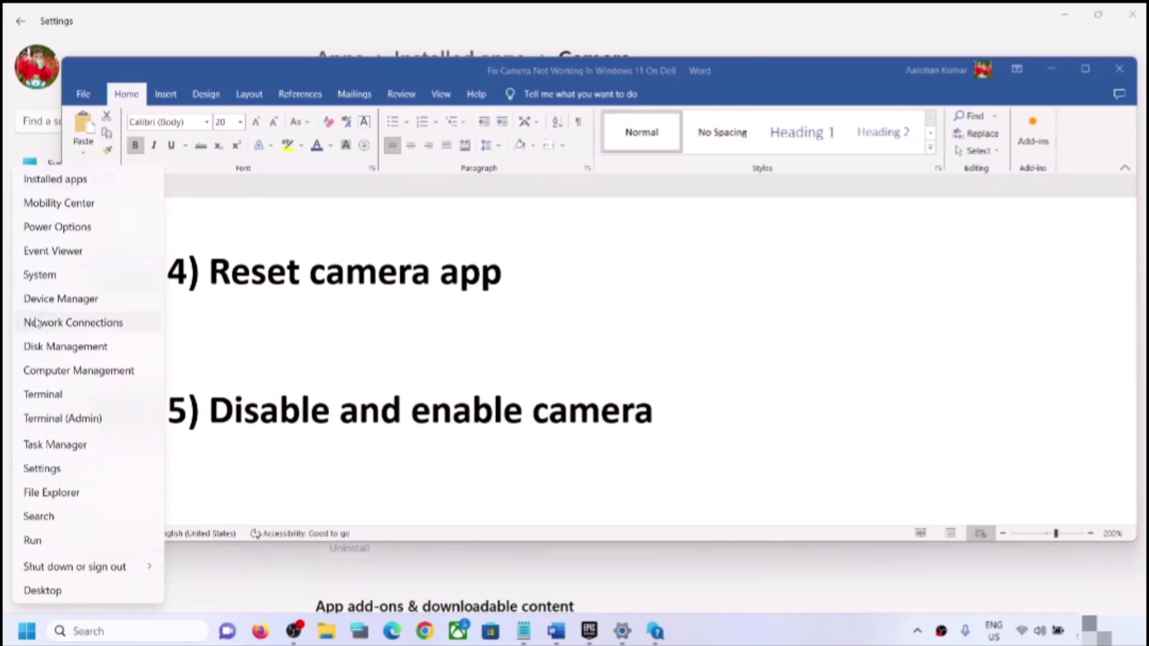
key(Escape)
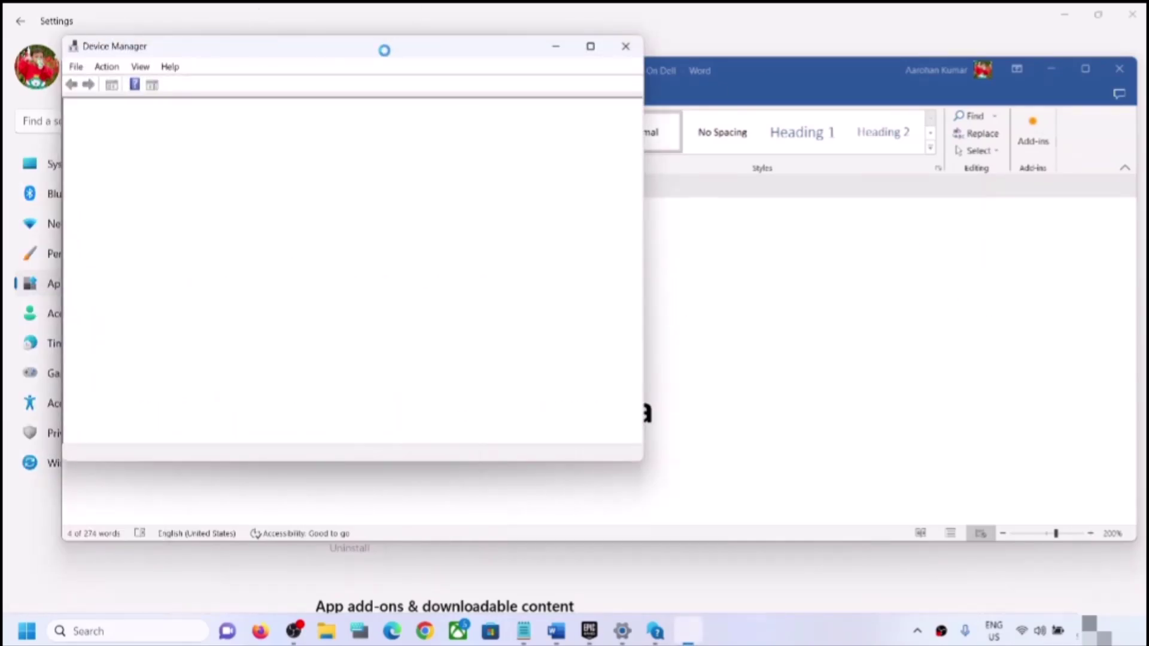
drag(384, 51, 609, 111)
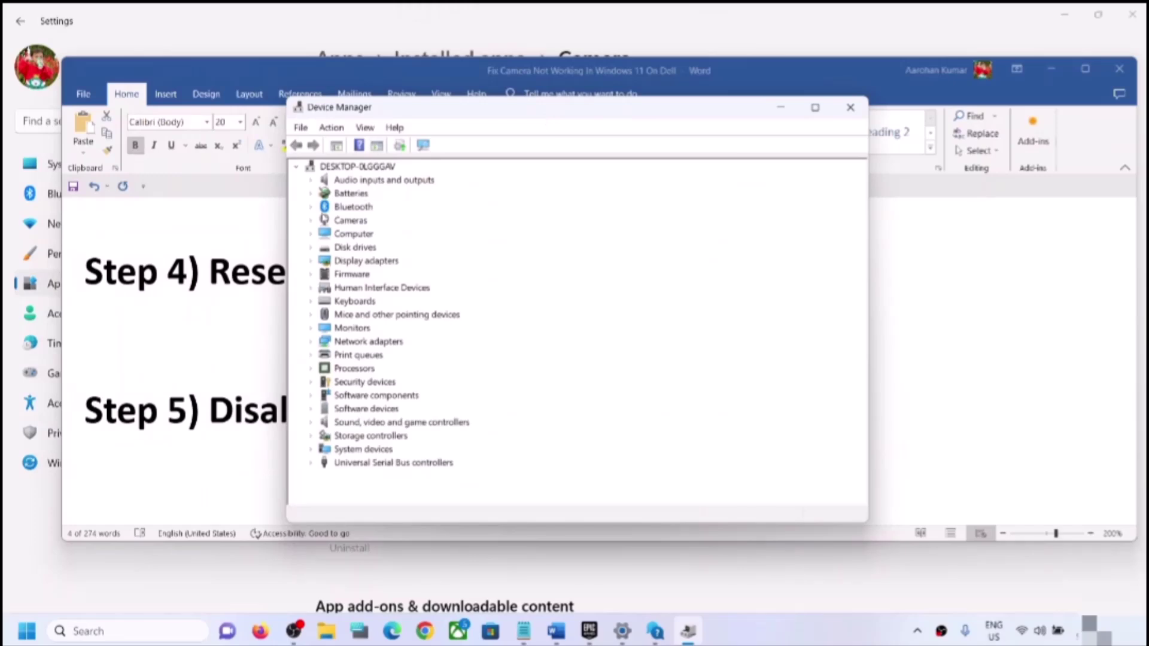
click(310, 221)
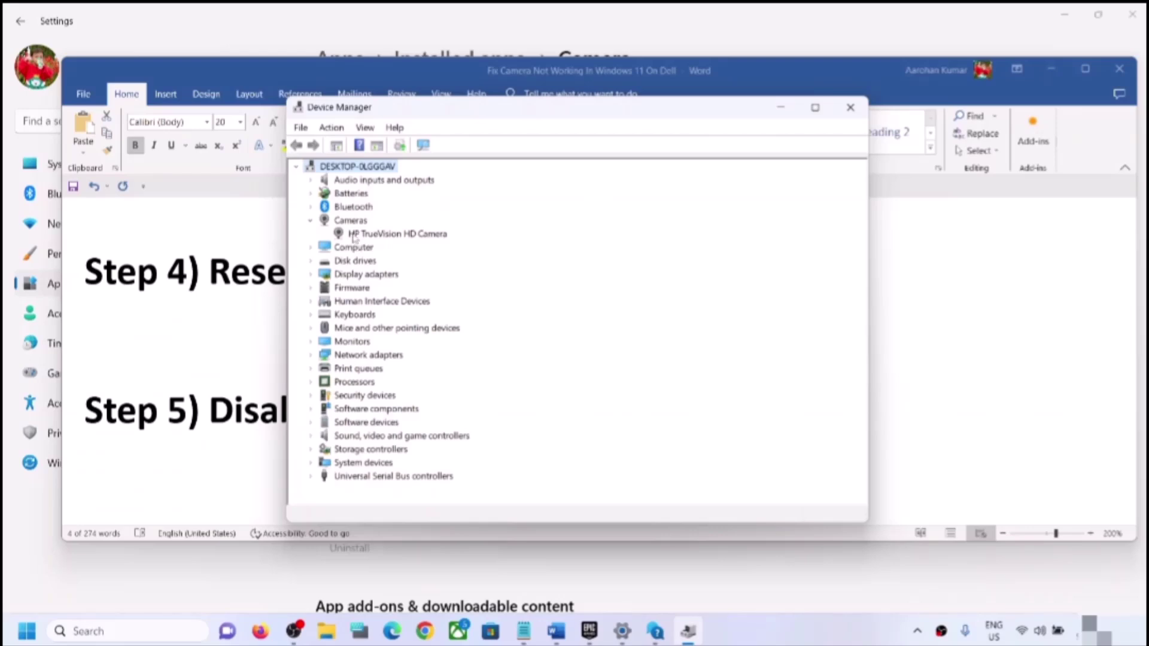
Disable the HP TrueVision HD Camera device and confirm the change
click(392, 235)
right_click(387, 235)
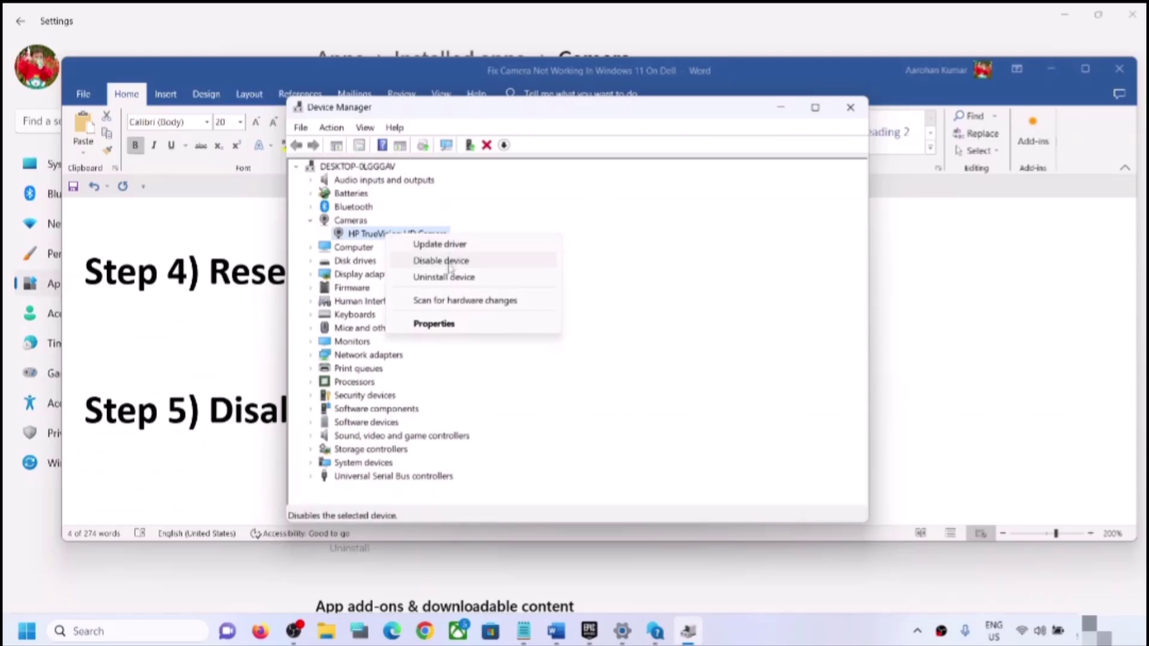
click(450, 267)
click(623, 340)
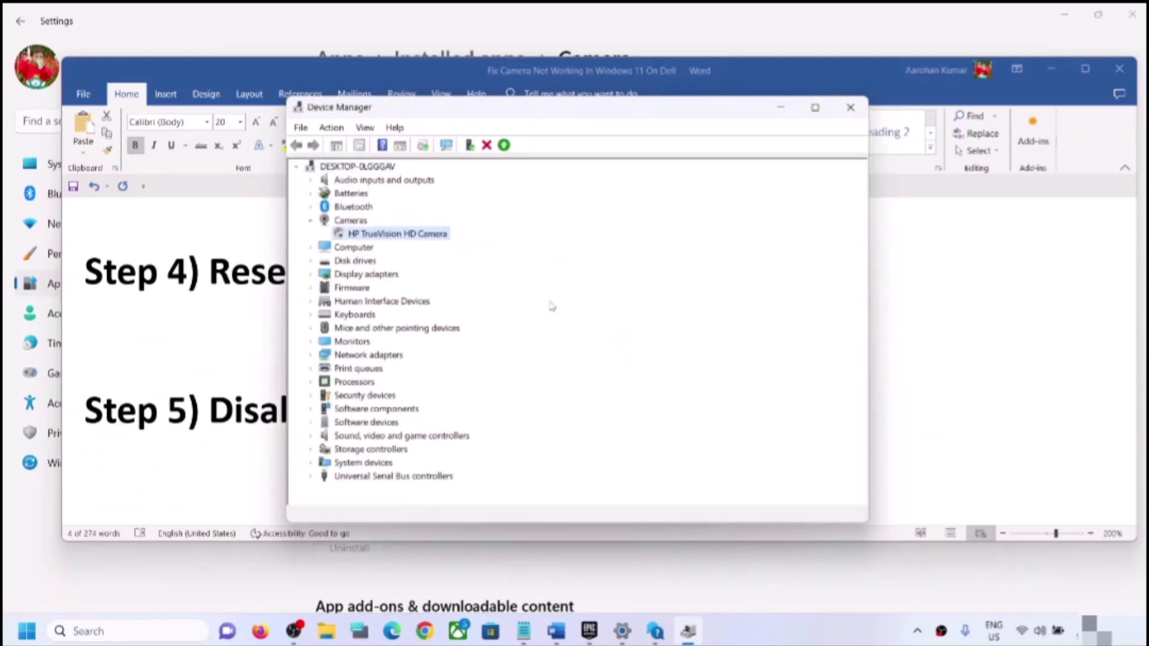
Enable the HP TrueVision HD Camera device again and close Device Manager
right_click(386, 235)
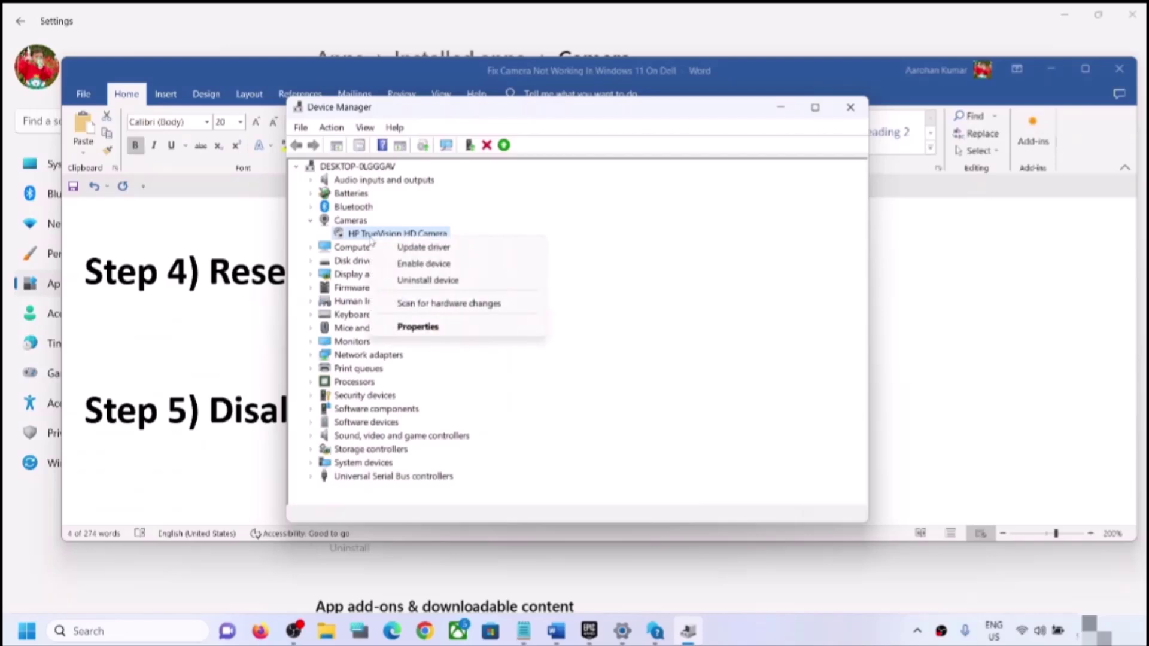
click(436, 266)
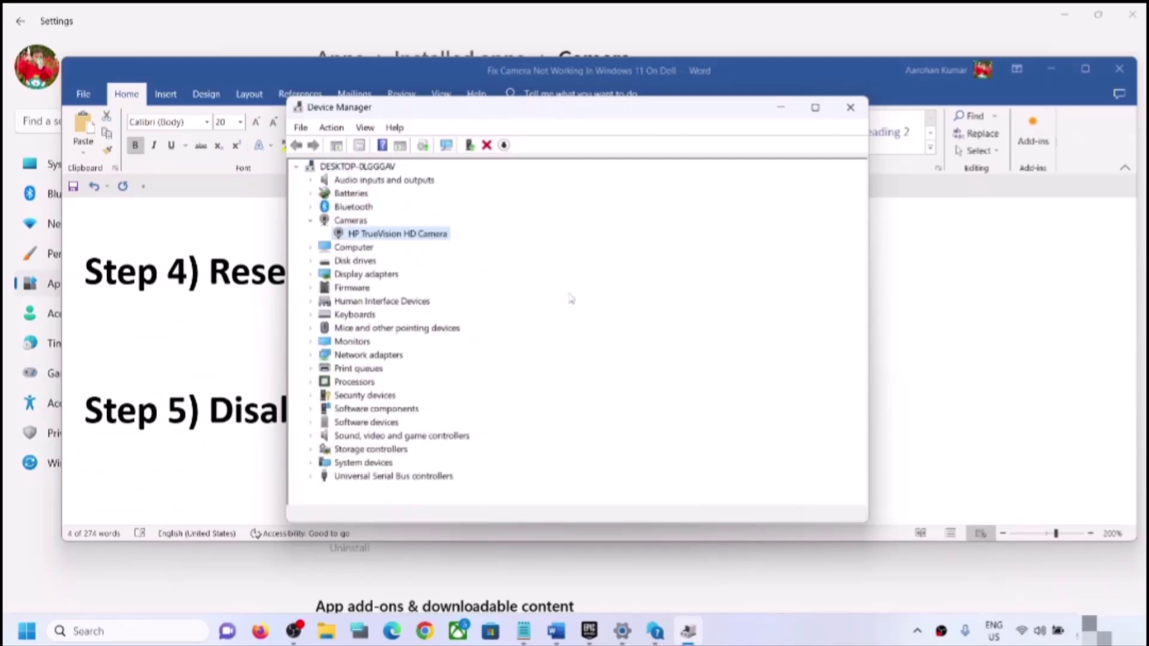
click(850, 107)
Highlight "Allow Camera and browser access in your antivirus program" in Step 6 of the document, then clear the selection
scroll(488, 371, down, 3)
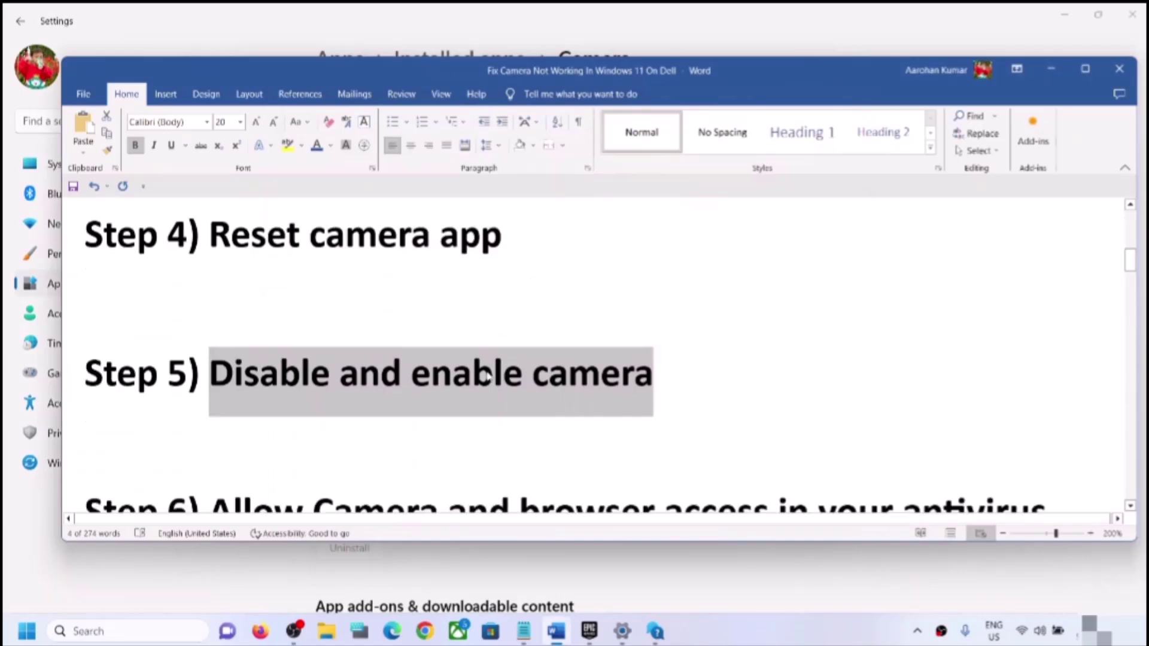
scroll(488, 372, down, 2)
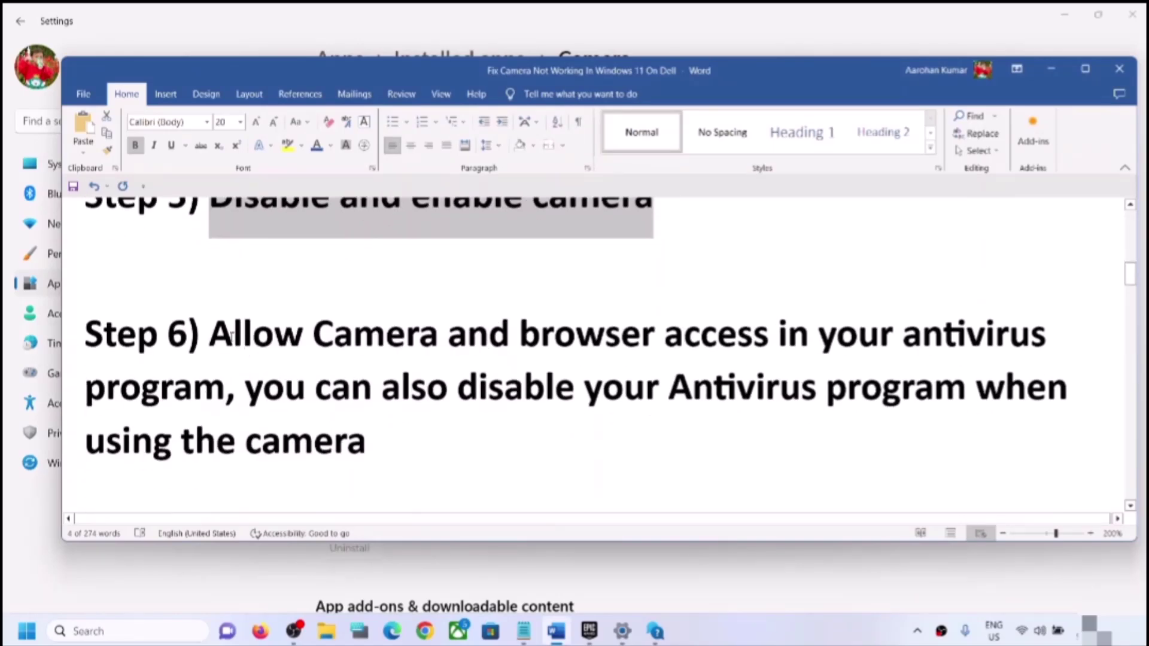
drag(230, 335, 226, 389)
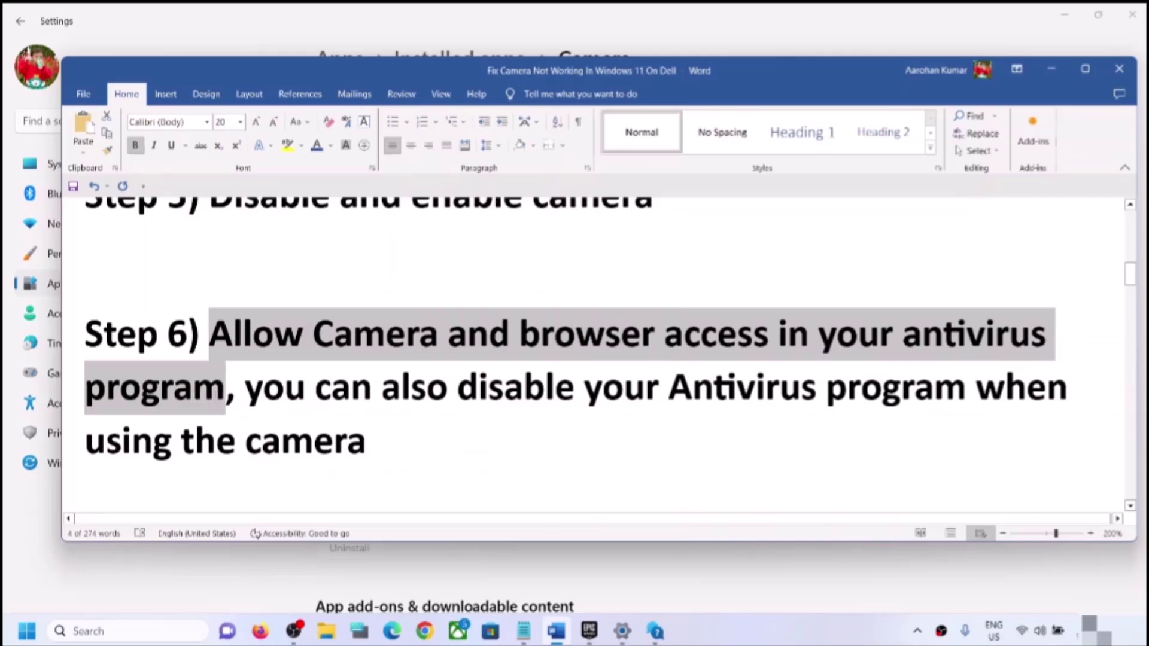
click(305, 388)
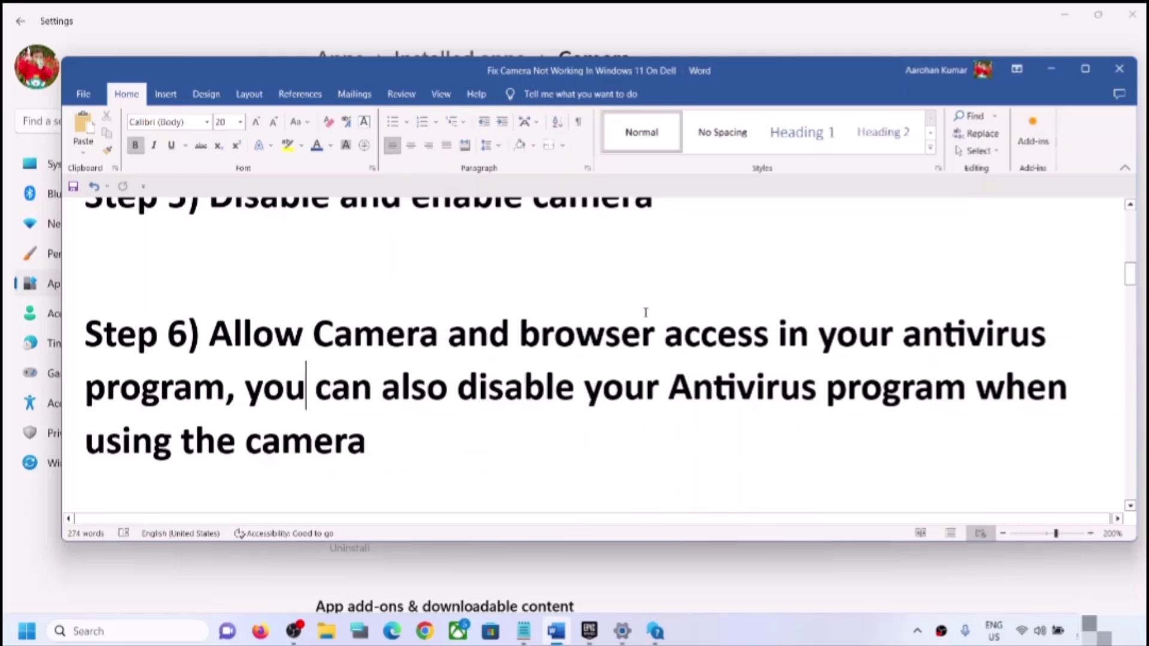
drag(903, 335, 246, 372)
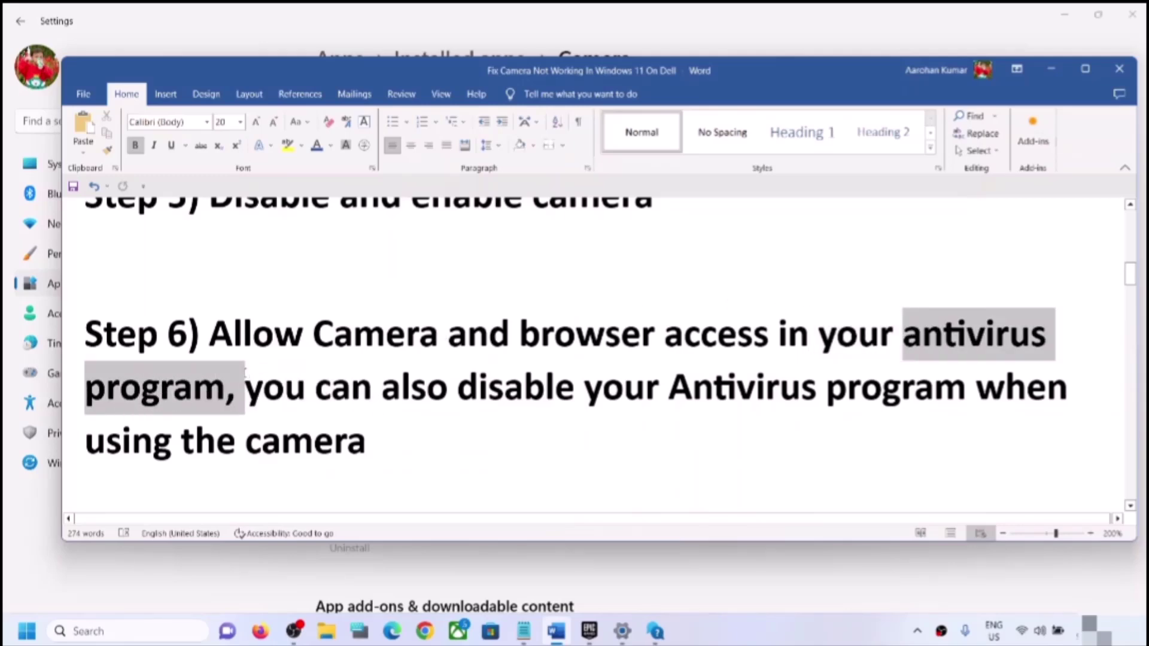
drag(210, 334, 226, 389)
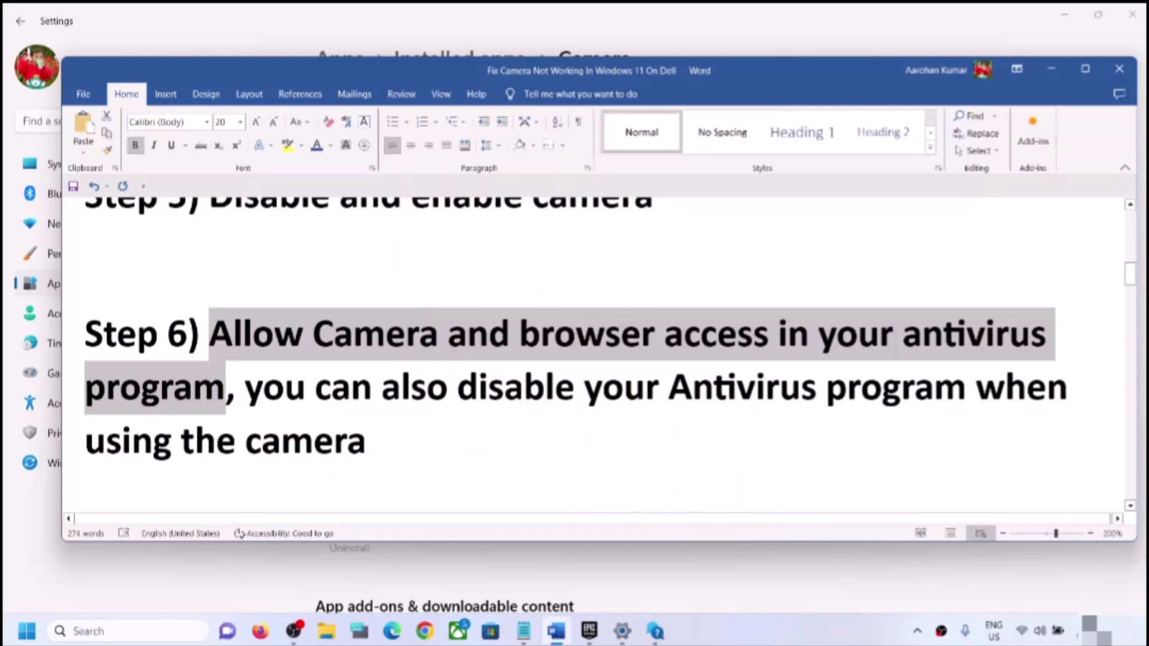
click(331, 387)
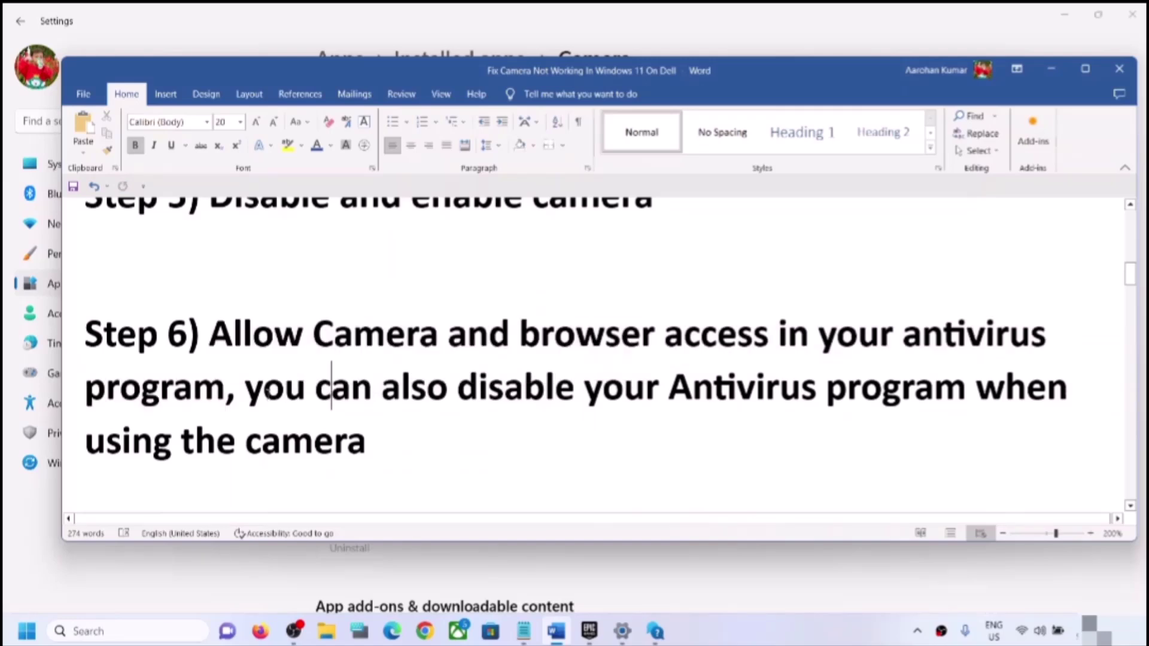
Highlight the Step 6 advice "you can also disable your Antivirus program when using the camera" and clear the selection
drag(245, 387, 366, 443)
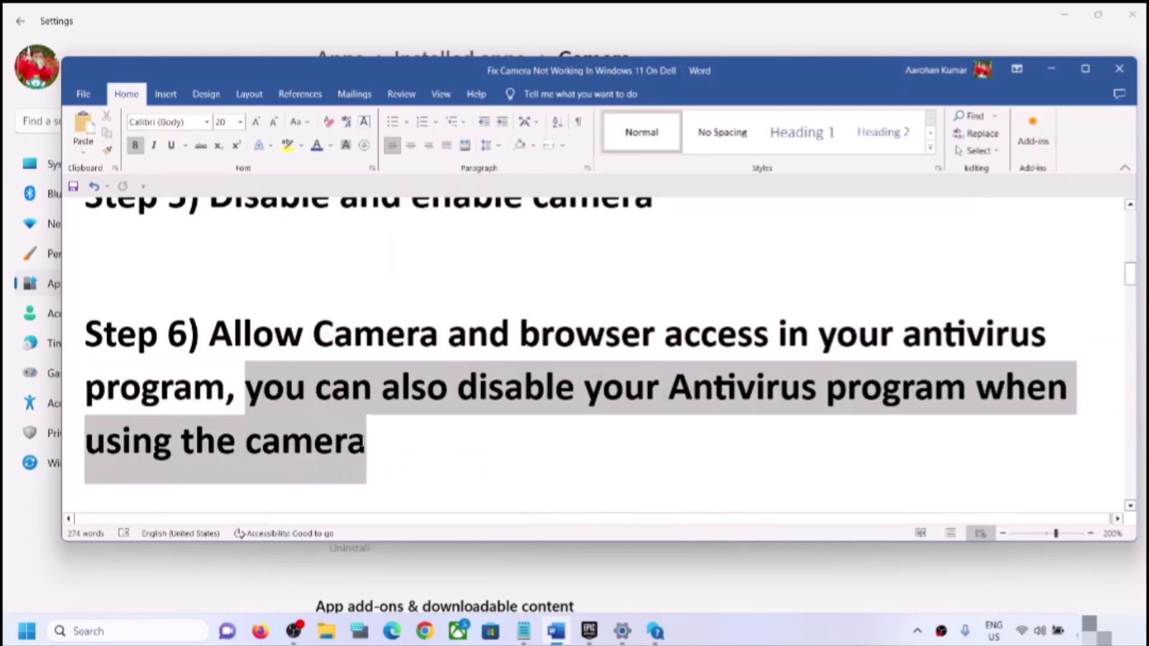
click(238, 443)
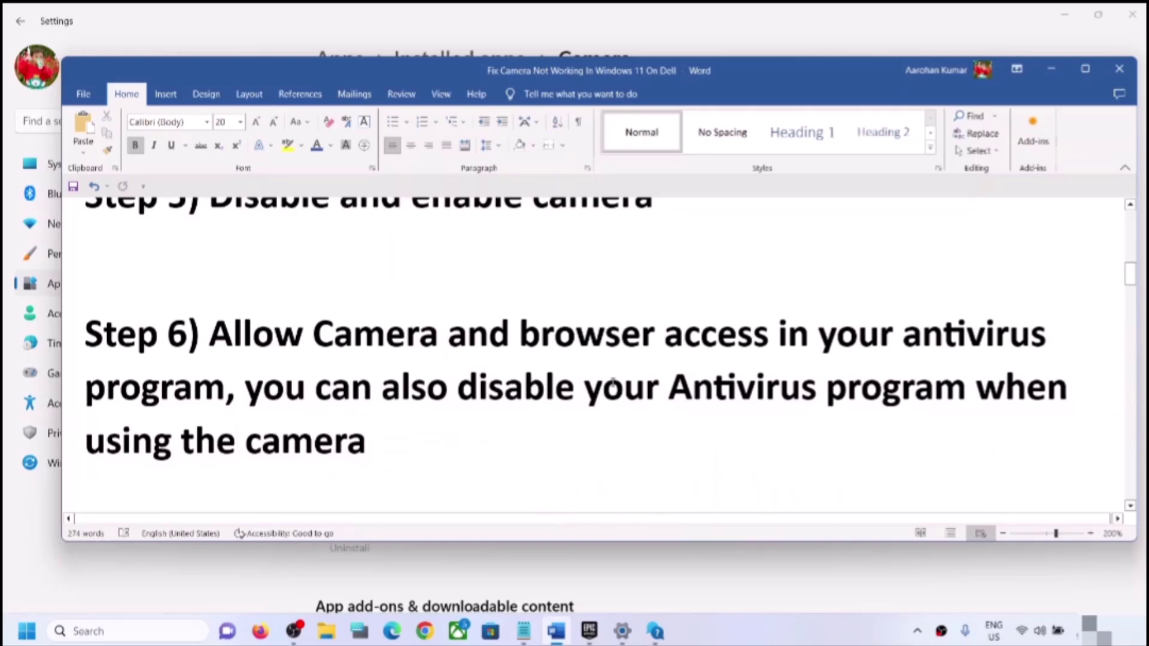
drag(152, 442, 365, 443)
drag(275, 389, 823, 390)
click(376, 388)
Highlight the folder path "C:\Program Files\Realtek" in Step 7 of the document
scroll(376, 388, down, 2)
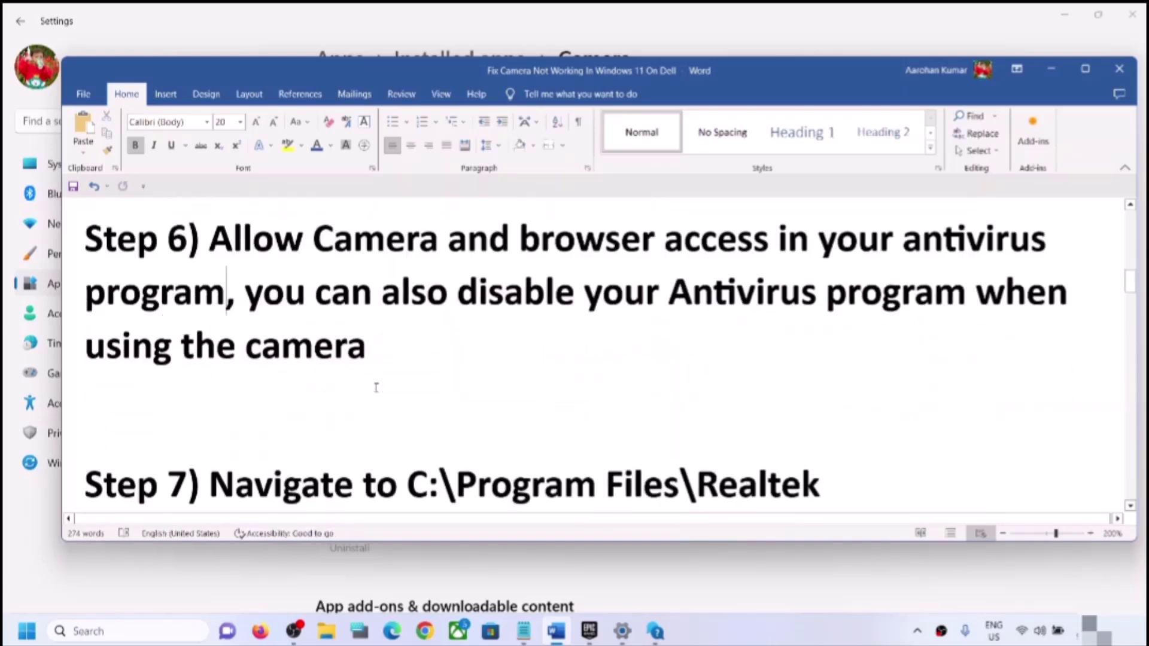
scroll(375, 387, down, 2)
click(409, 294)
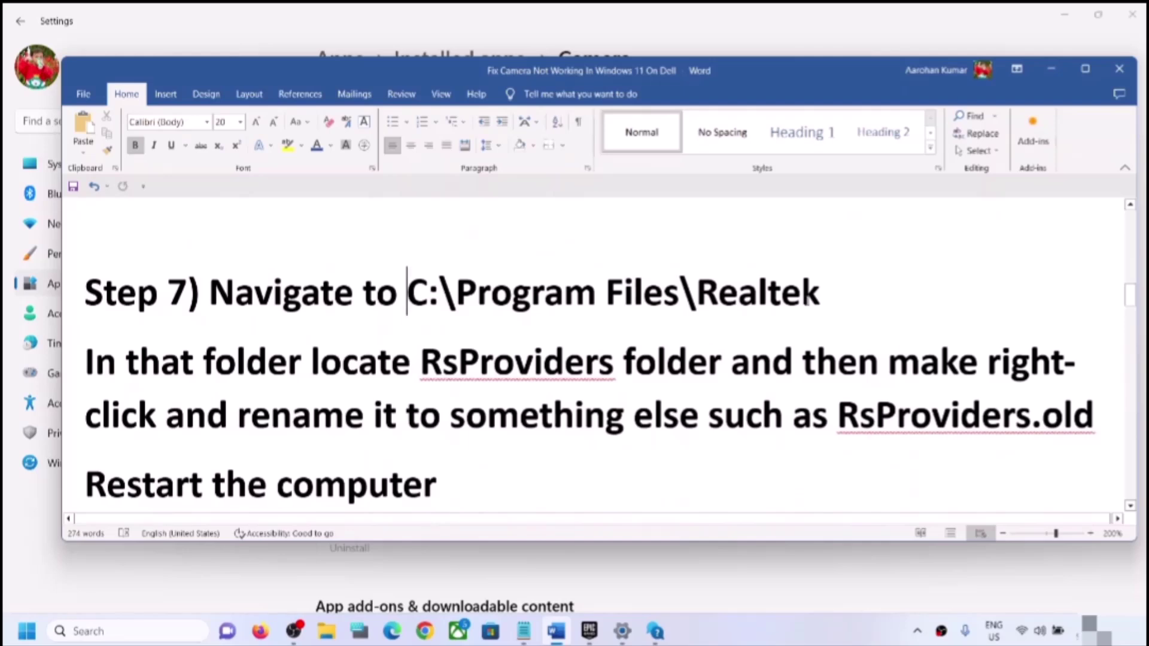
key(shift+End)
Open the folder C:\Program Files\Realtek in a new File Explorer window
key(super+e)
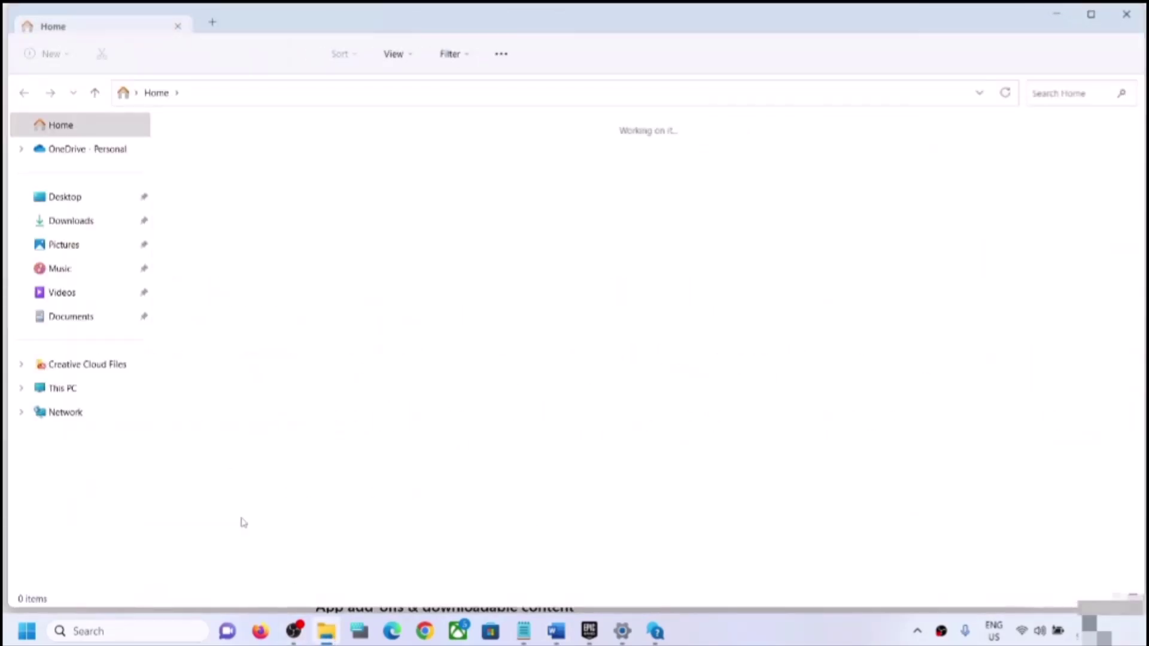
click(61, 387)
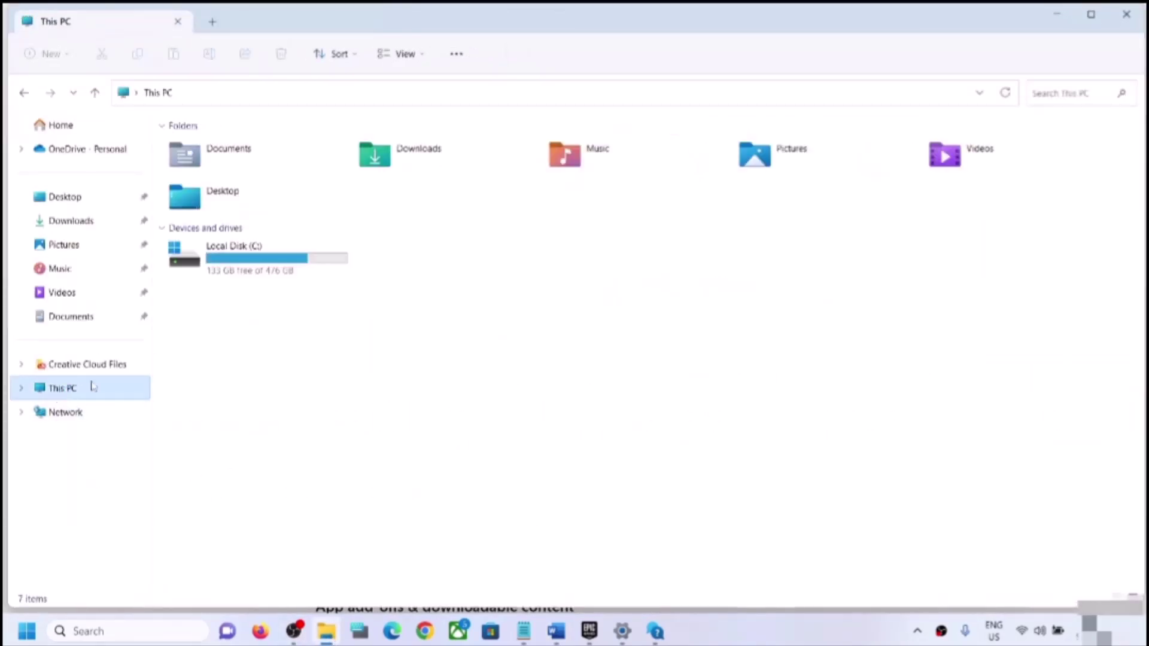
double_click(245, 273)
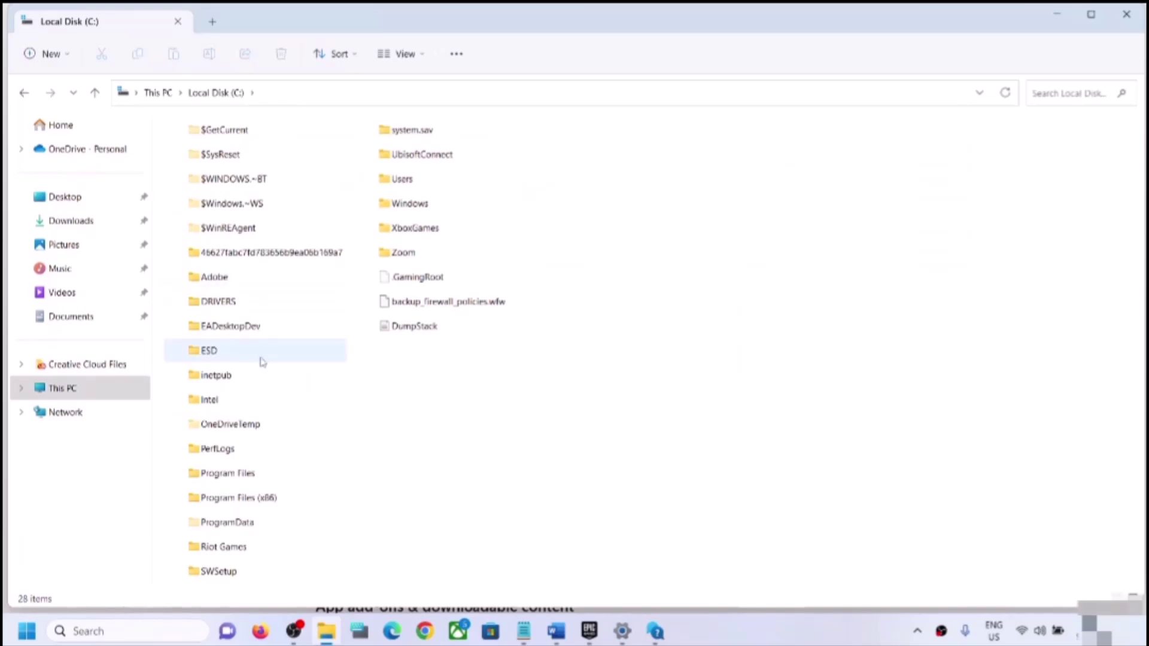
click(243, 474)
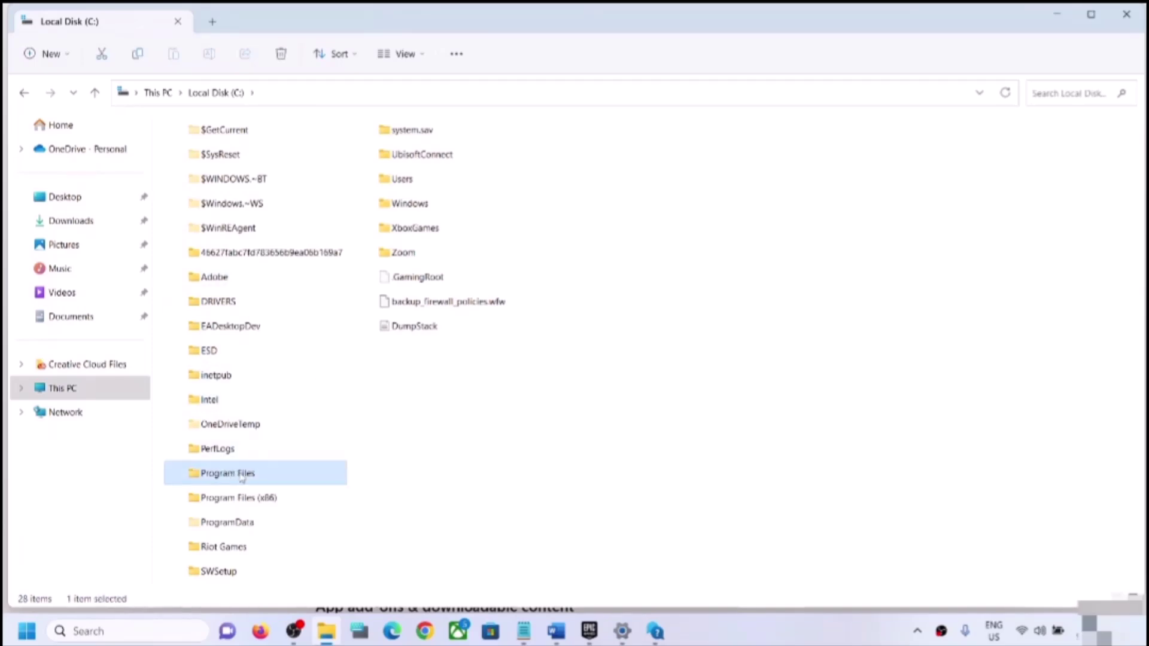
double_click(242, 474)
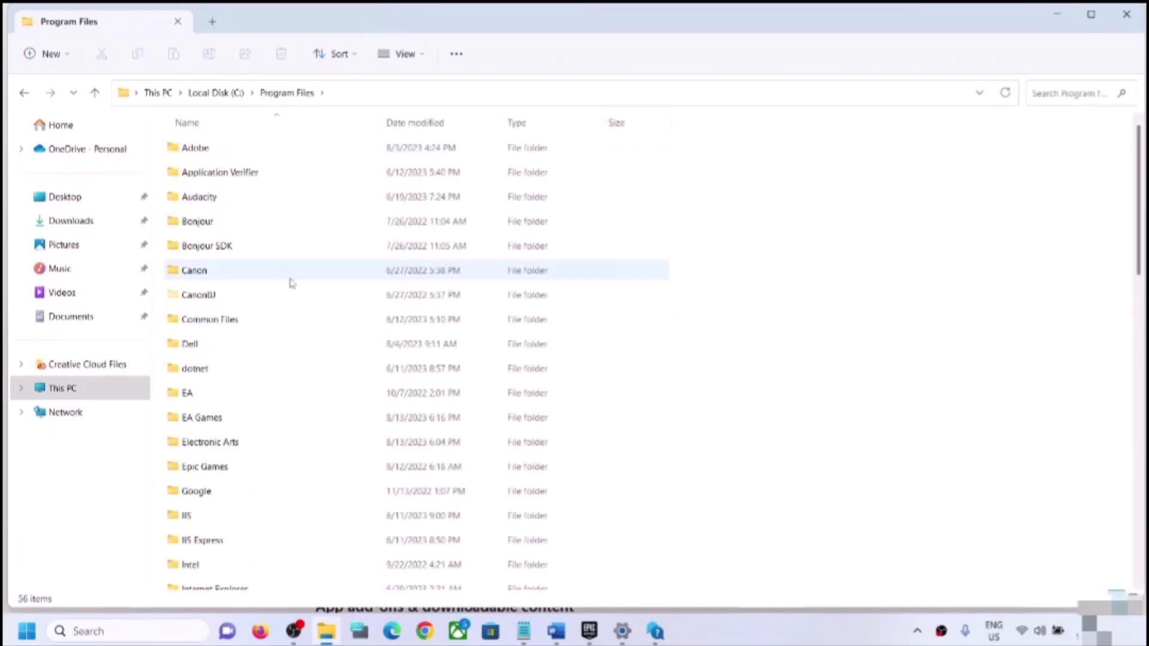
click(216, 430)
key(r)
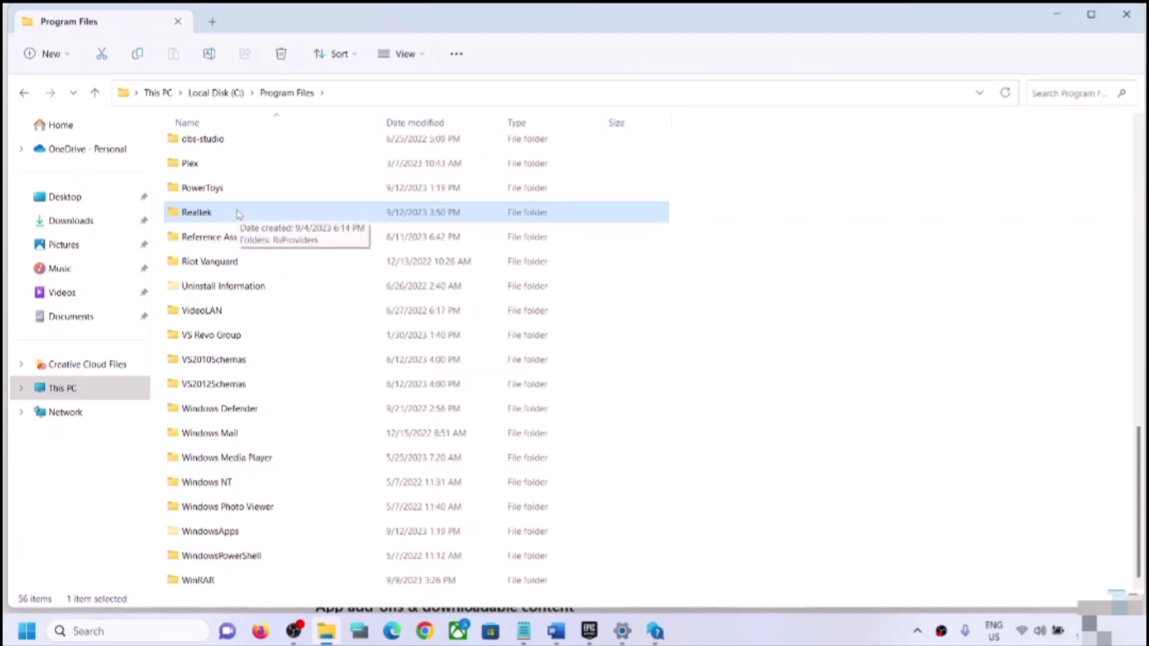
double_click(223, 214)
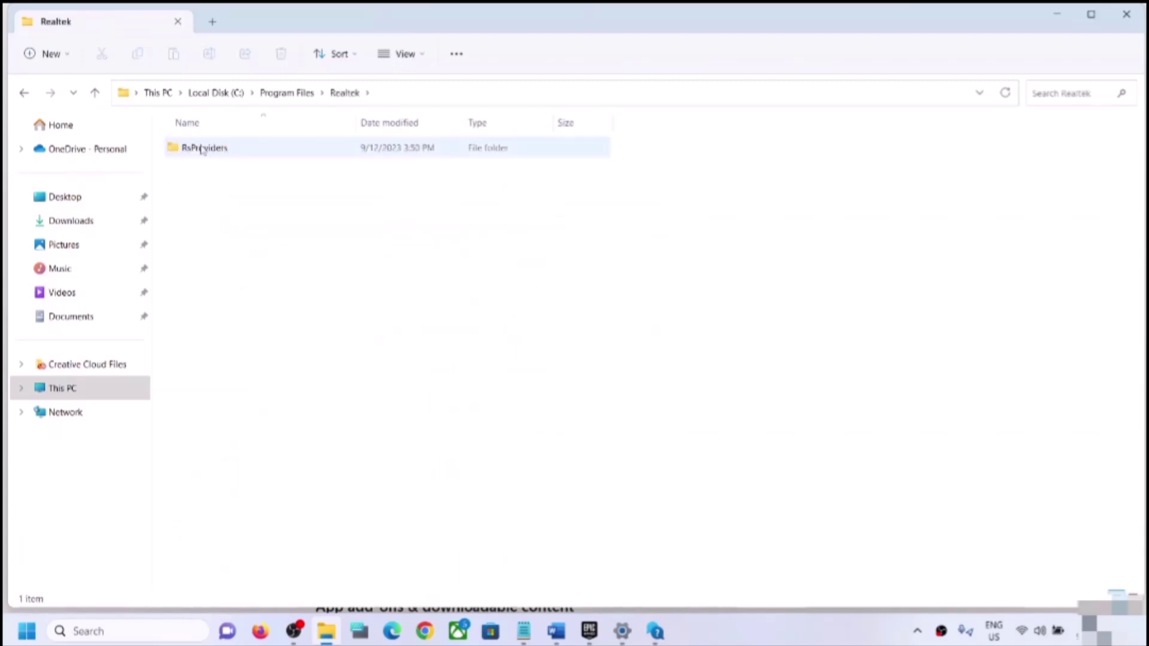
Rename the RsProviders folder to RsProviders.old and close File Explorer
click(195, 154)
right_click(211, 154)
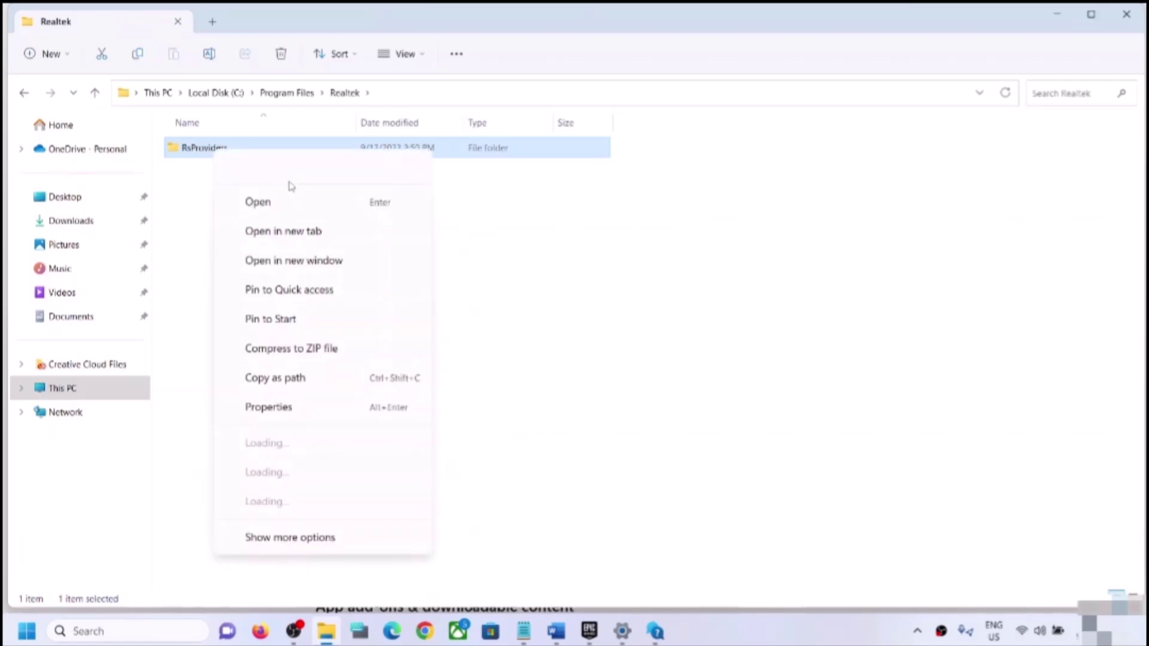
click(291, 167)
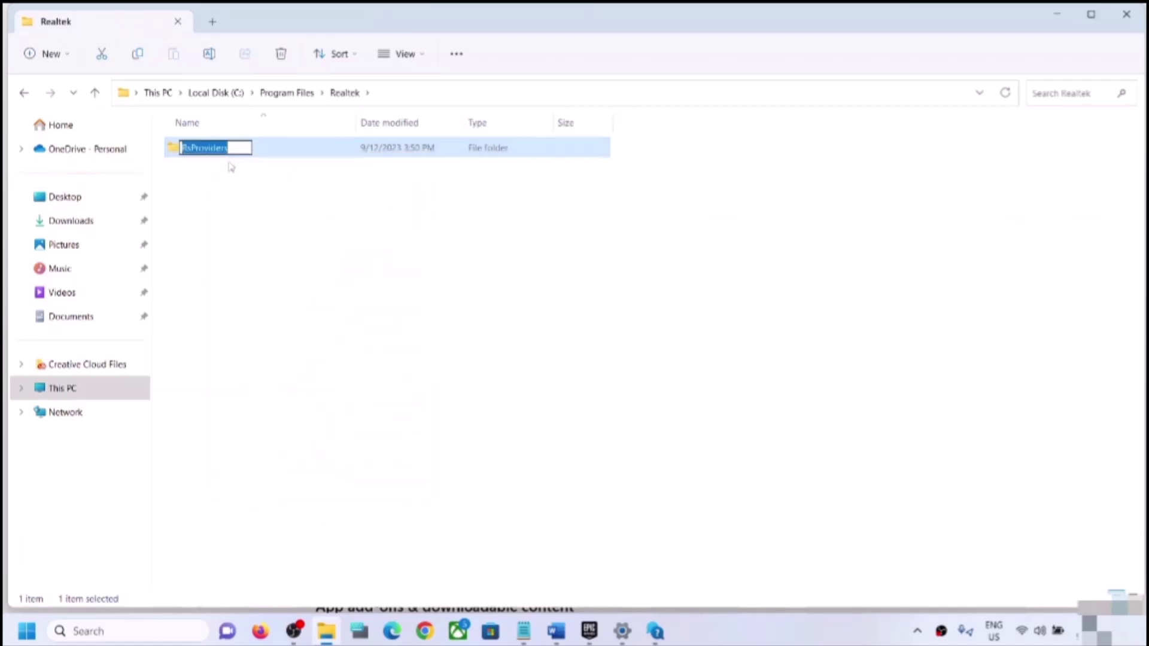
click(240, 152)
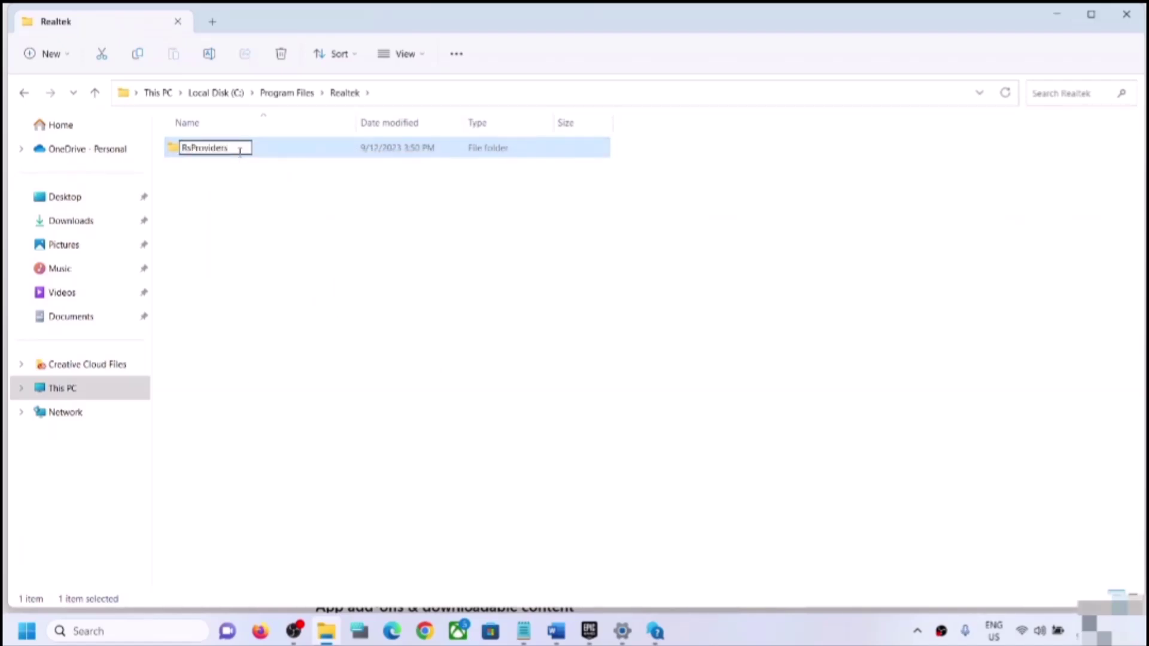
text(.old)
key(Return)
click(660, 233)
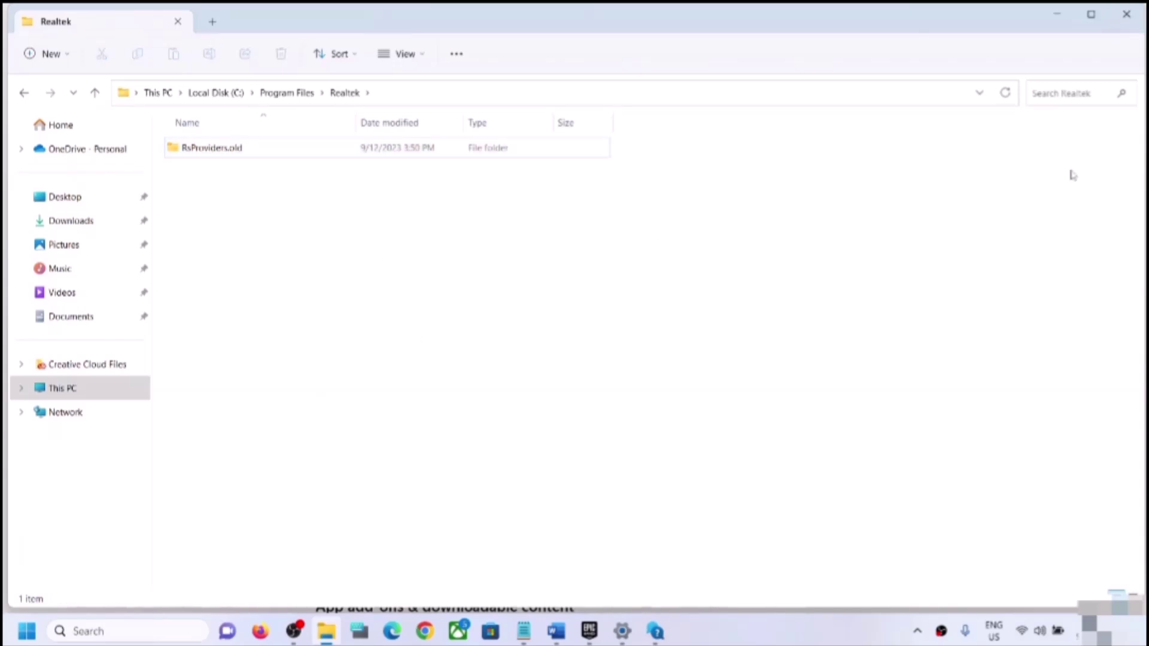
click(1126, 14)
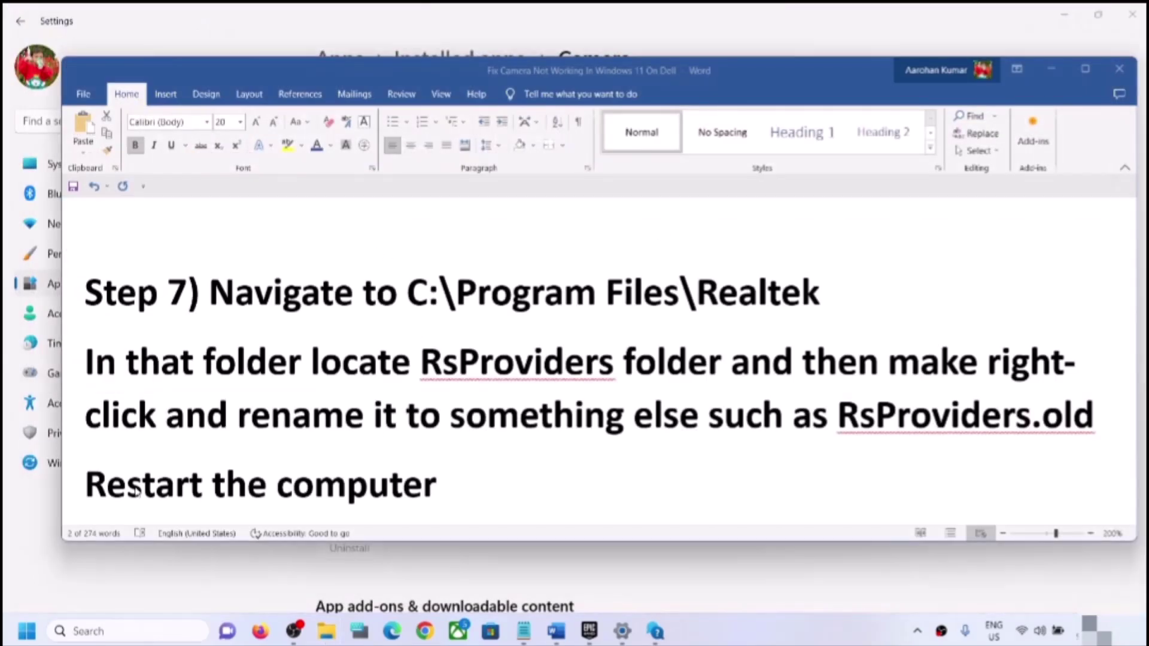
click(26, 631)
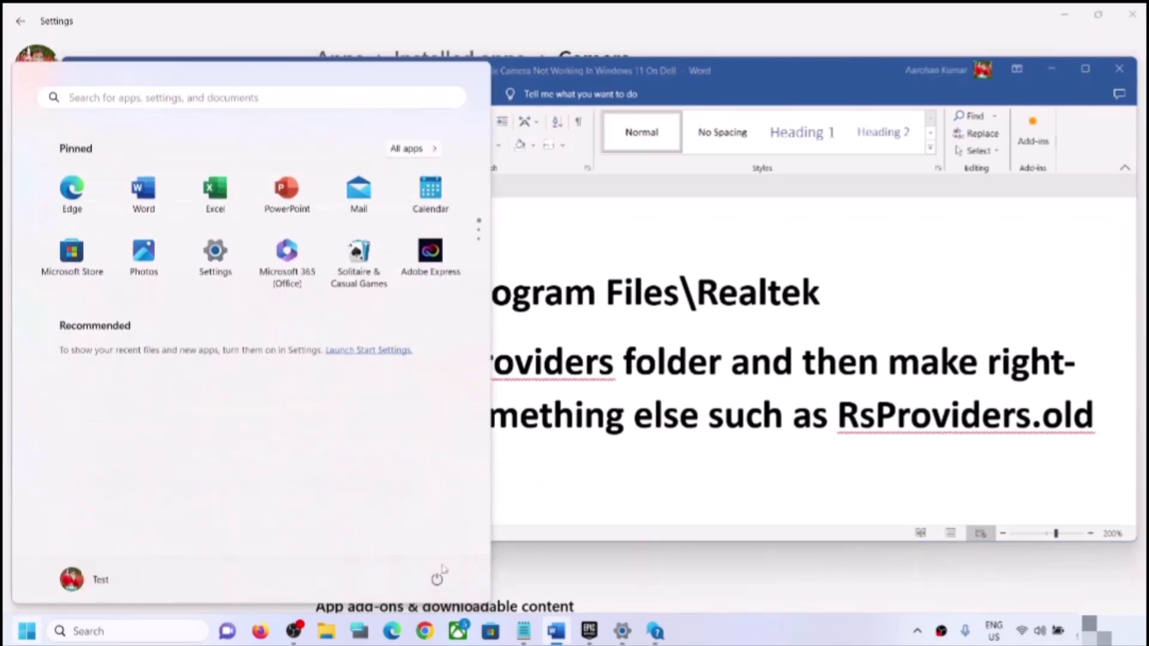
click(437, 579)
click(789, 393)
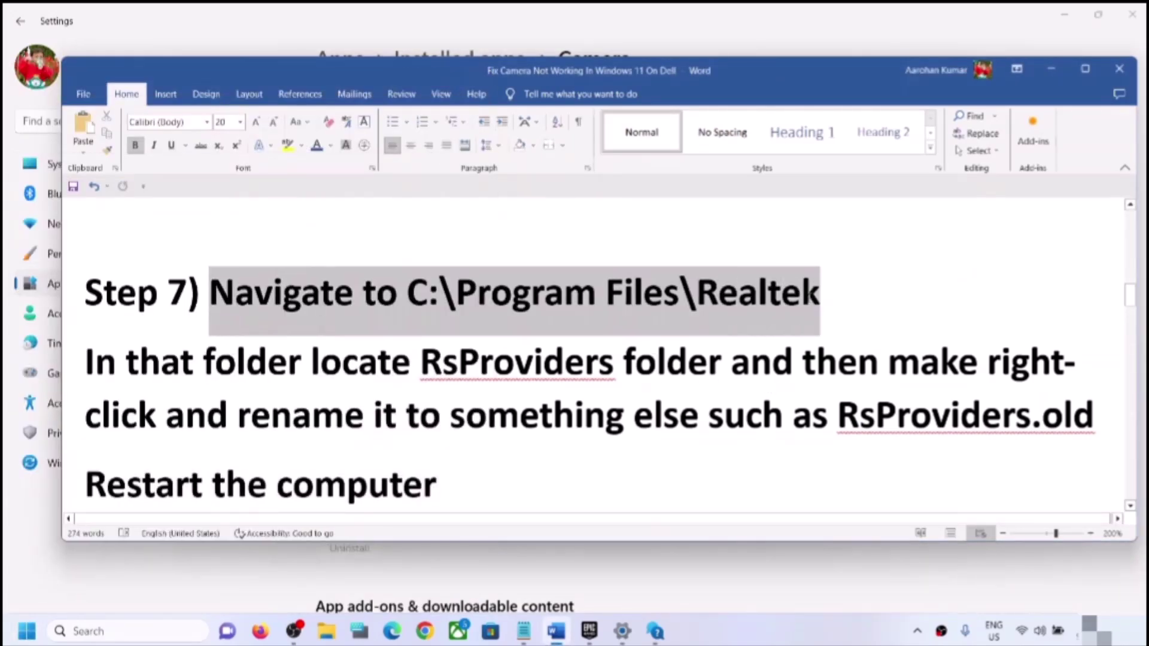
Highlight the Step 7 instruction "and rename it to something else", then "few model numbers" in Step 8 of the document
drag(165, 415, 487, 414)
scroll(278, 450, down, 2)
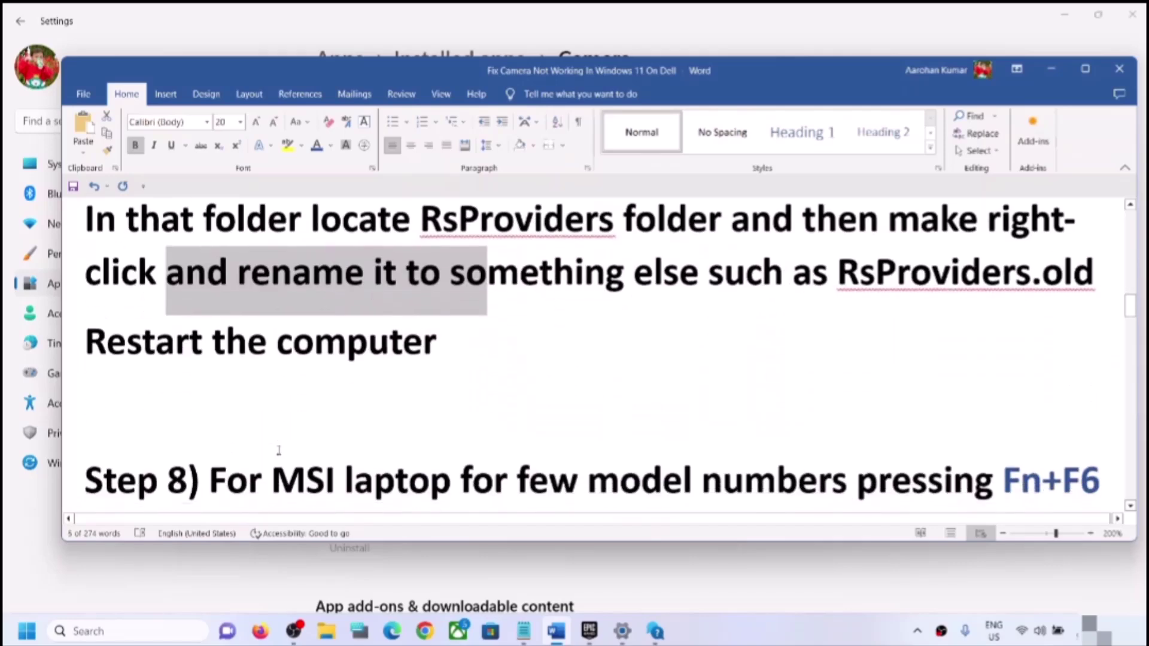
scroll(278, 450, down, 2)
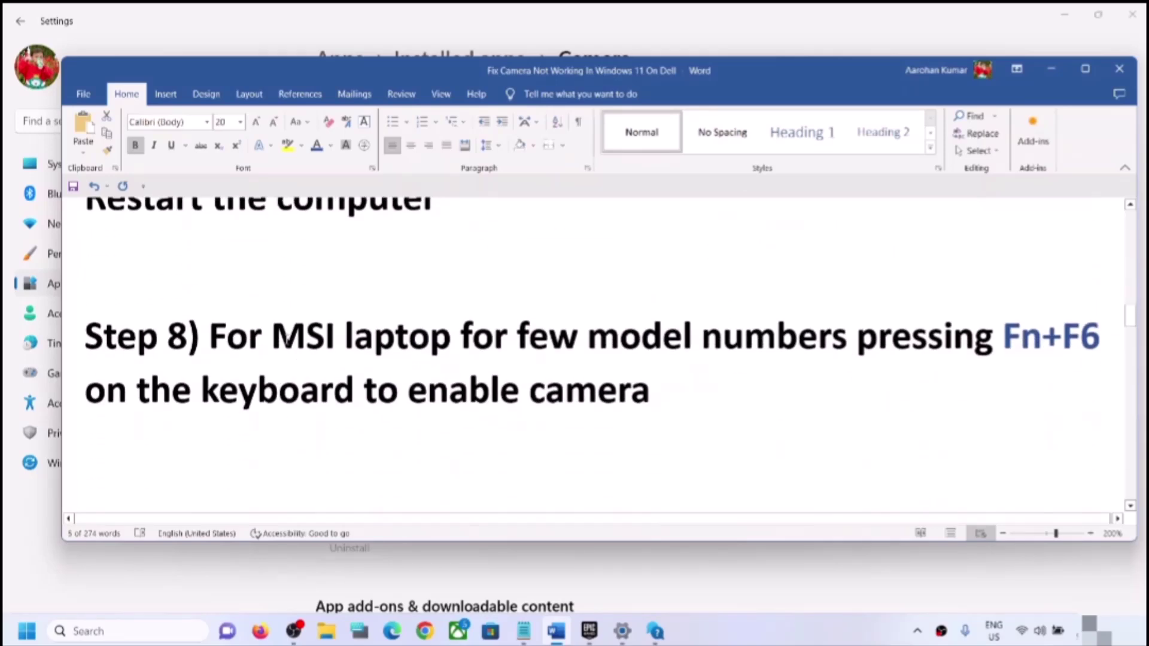
drag(300, 336, 857, 336)
click(563, 386)
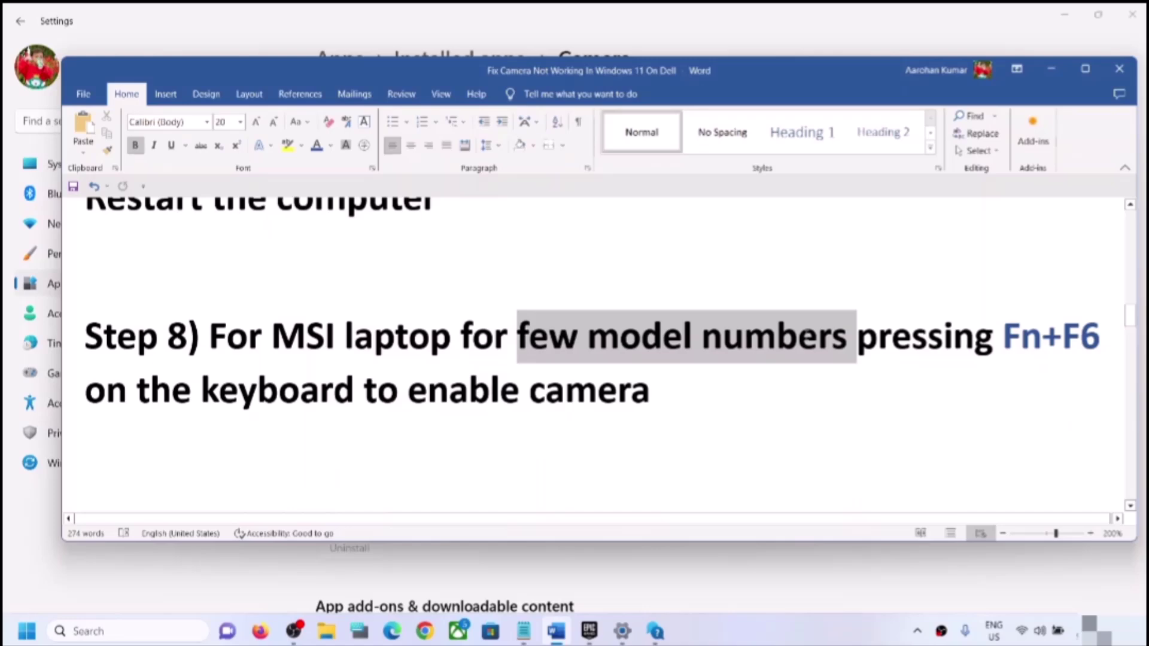
Highlight "MSI laptop" and then "few model numbers" in Step 8, and clear the selection
drag(293, 344, 373, 344)
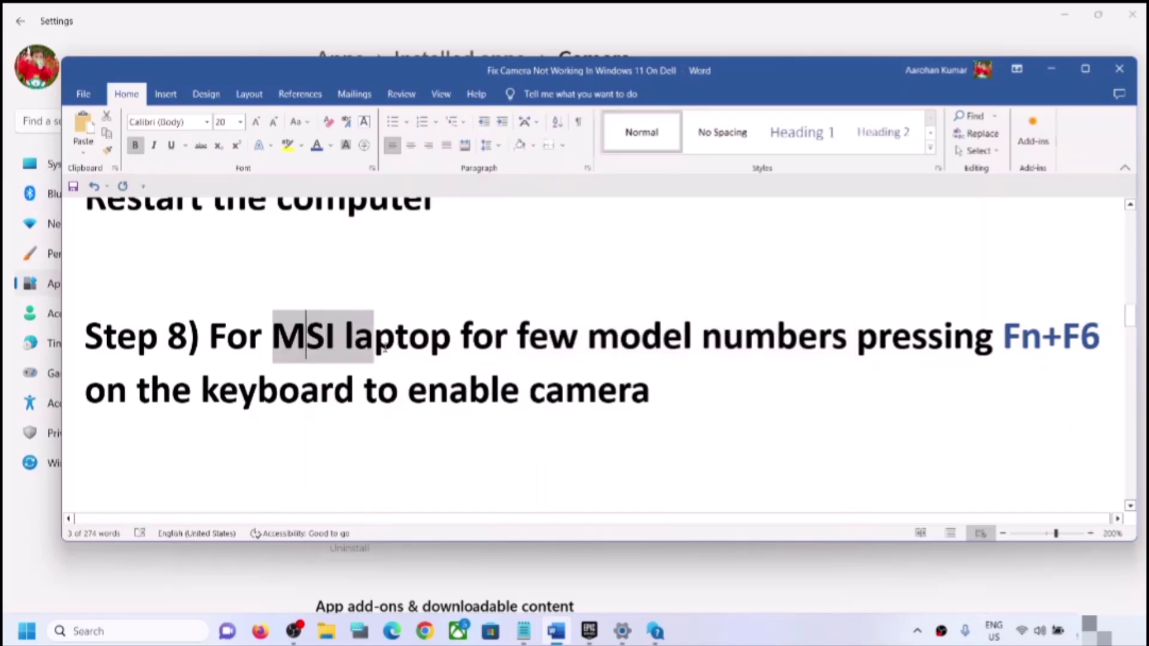
click(745, 353)
drag(516, 344, 856, 344)
key(Down)
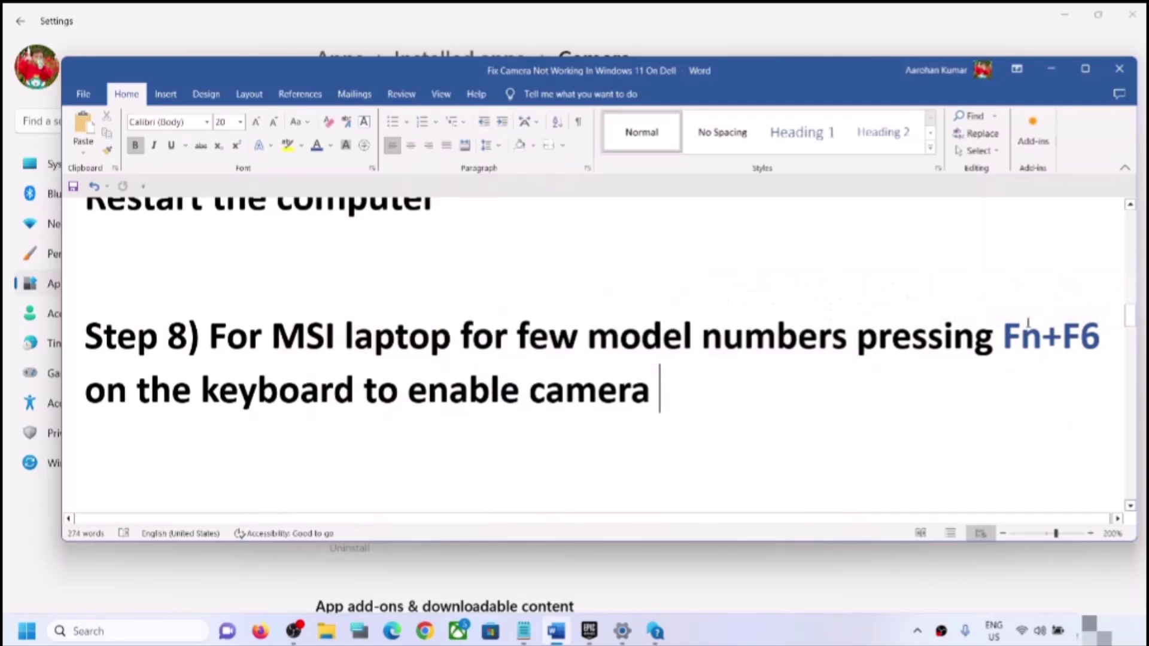
Highlight "Fn+F6 on the keyboard to enable camera" in Step 8, then only the shortcut "Fn+F6"
drag(1002, 336, 658, 395)
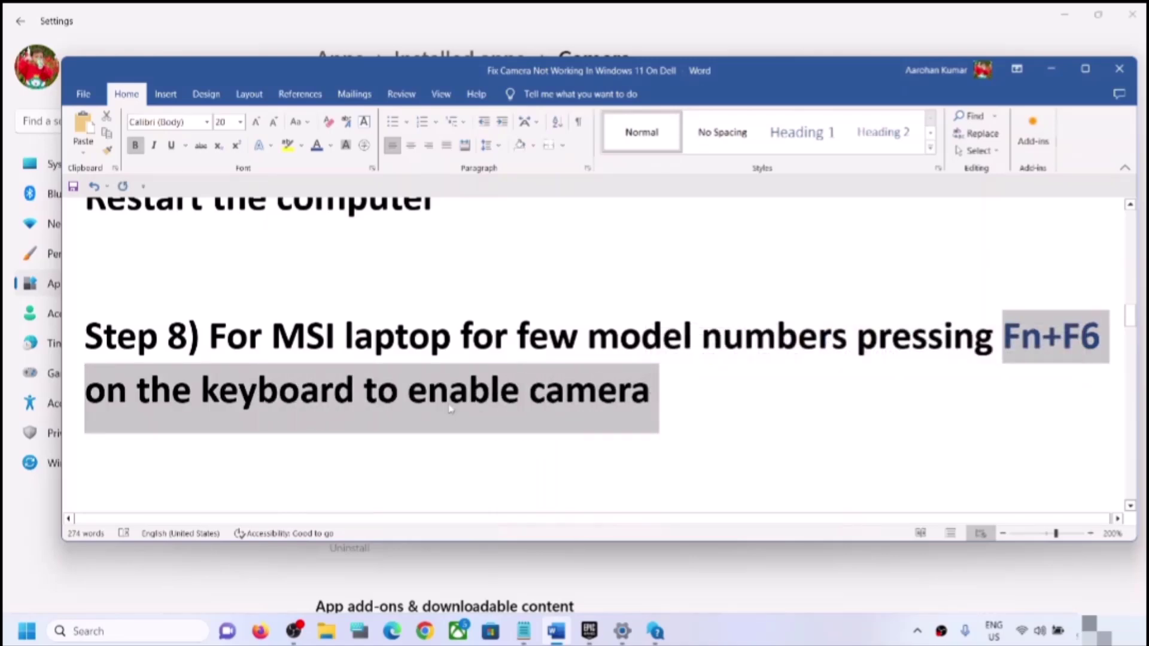
click(427, 391)
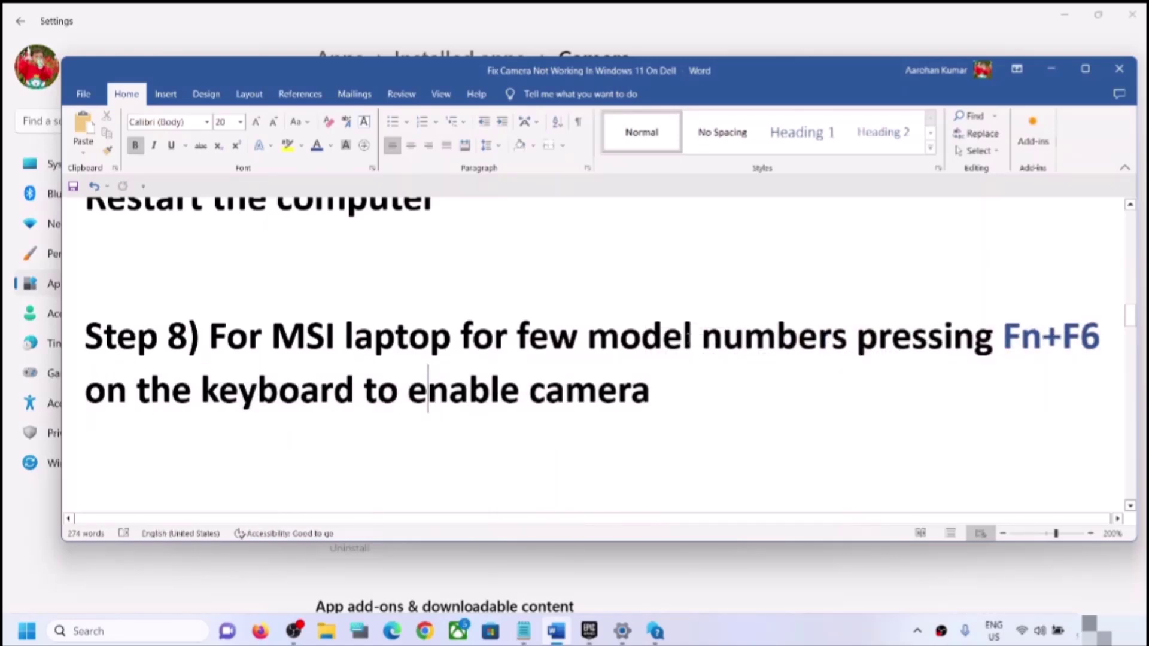
drag(1006, 336, 1107, 336)
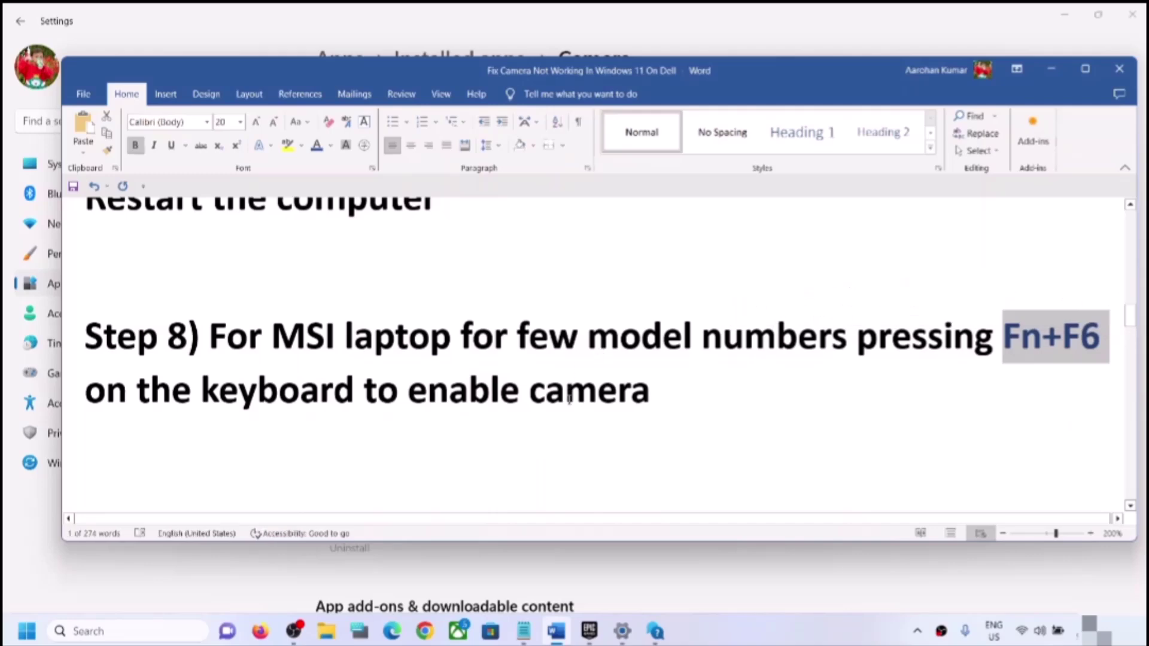
Highlight "F10 enables the camera" in Step 9, the Asus computer advice of the document
scroll(568, 399, down, 3)
drag(283, 392, 621, 442)
click(712, 386)
click(230, 439)
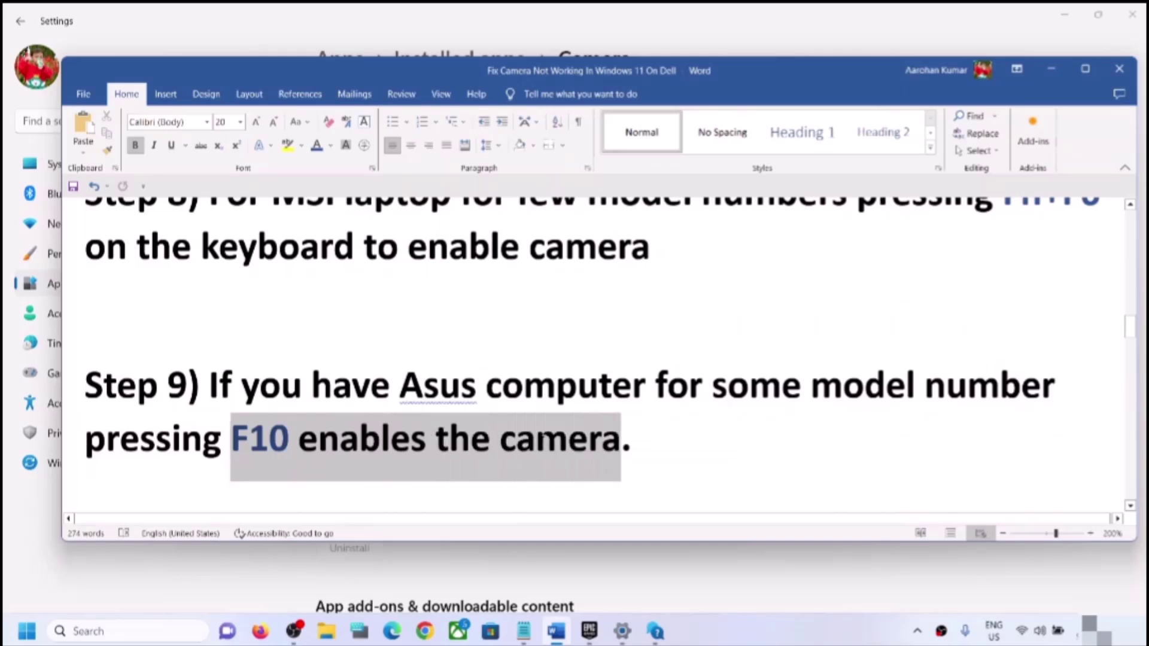
drag(230, 439, 339, 442)
click(293, 441)
Highlight "Some HP laptop" and "camera kill switch on side of the laptop" in Step 10, then clear the selection
scroll(294, 453, down, 3)
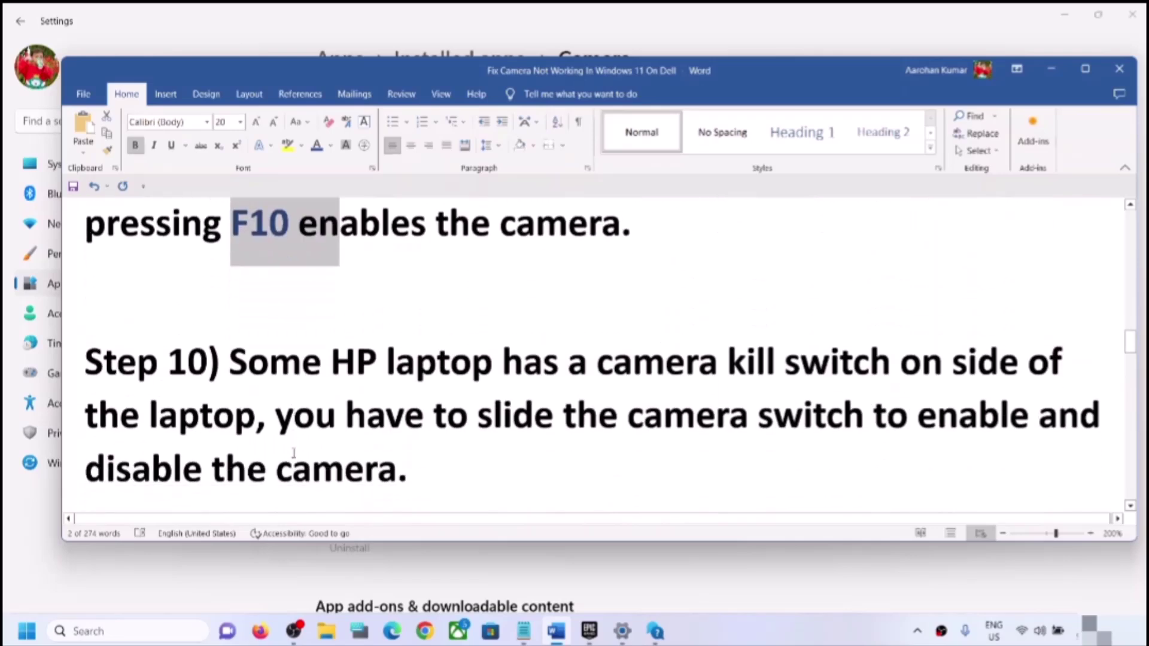
scroll(294, 453, down, 1)
scroll(297, 425, up, 1)
drag(345, 376, 596, 374)
click(433, 413)
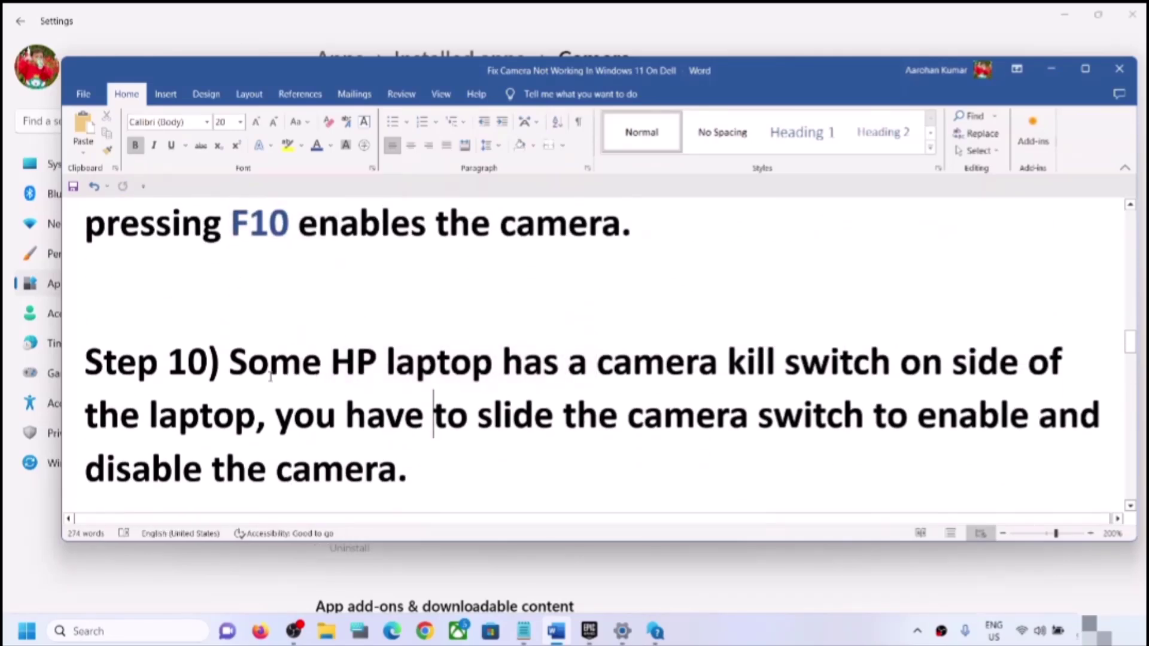
drag(269, 375, 500, 374)
click(594, 396)
drag(595, 374, 267, 413)
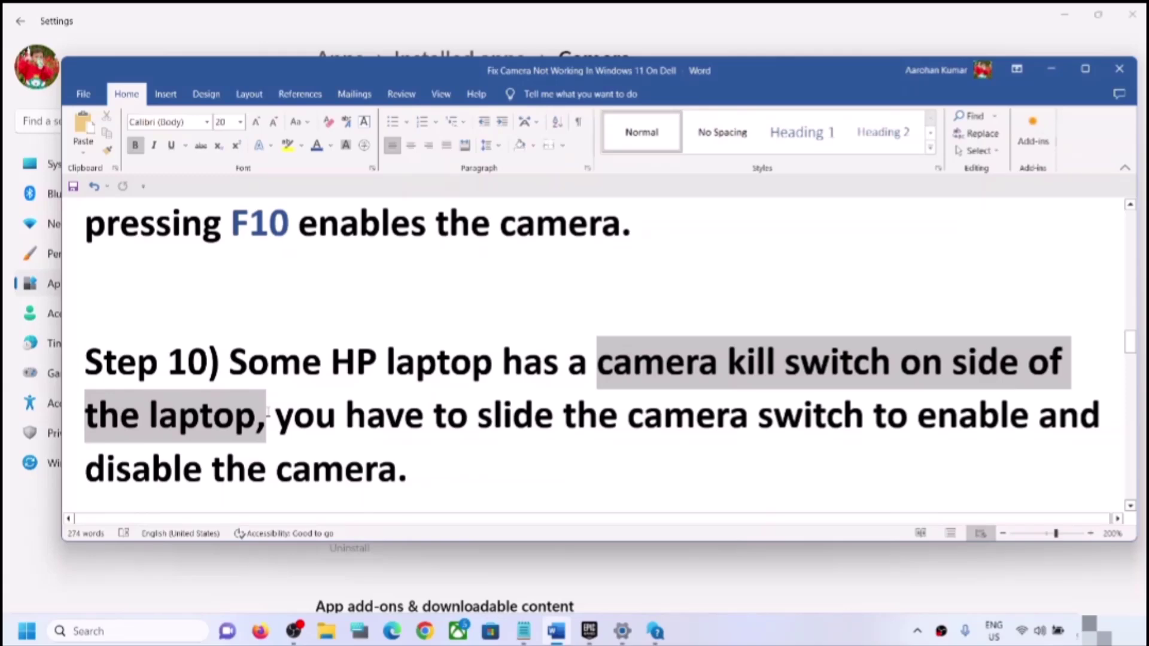
click(670, 454)
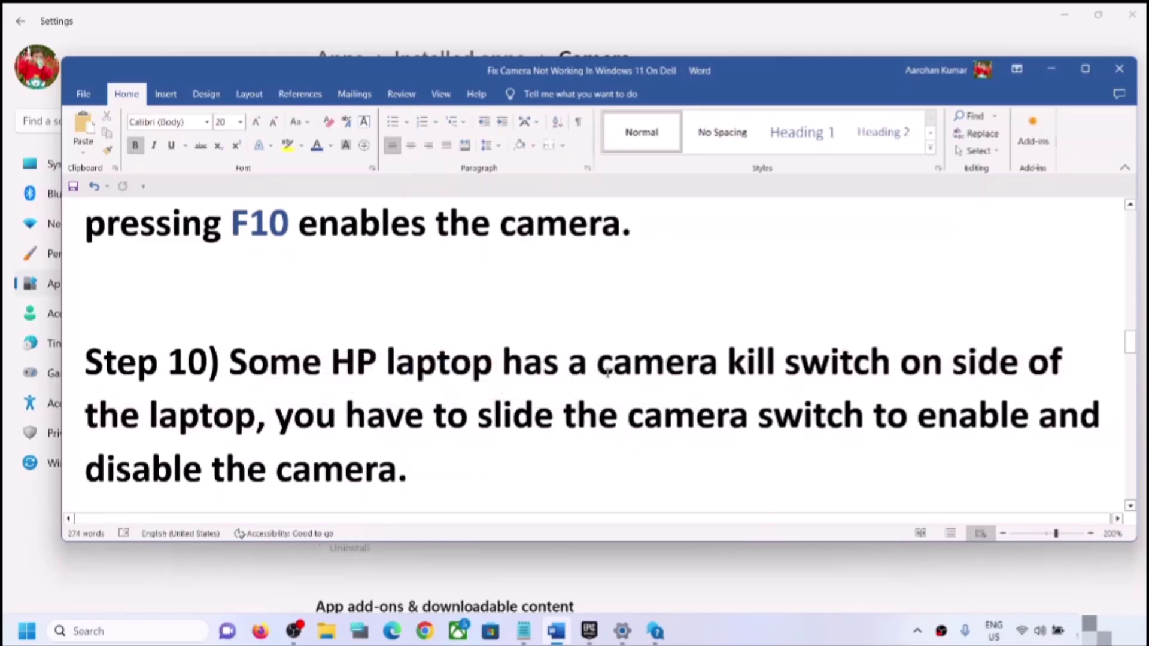
Highlight only the words "camera kill switch" in Step 10 and clear the selection
drag(606, 373, 898, 371)
click(694, 409)
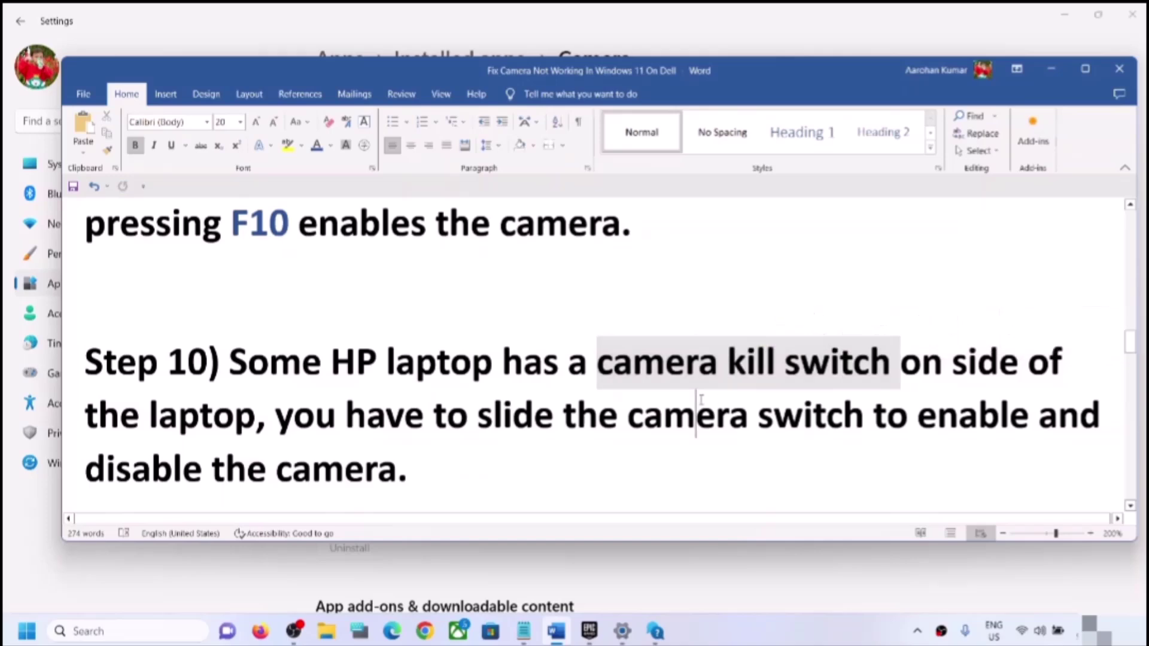
drag(604, 365, 827, 373)
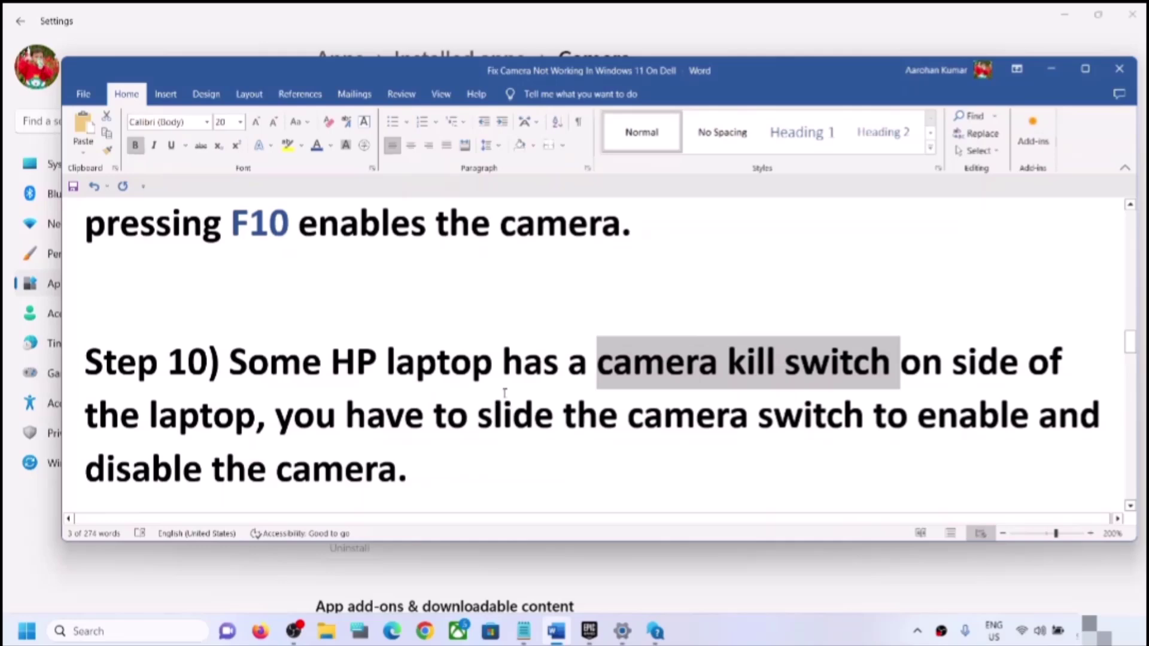
click(663, 368)
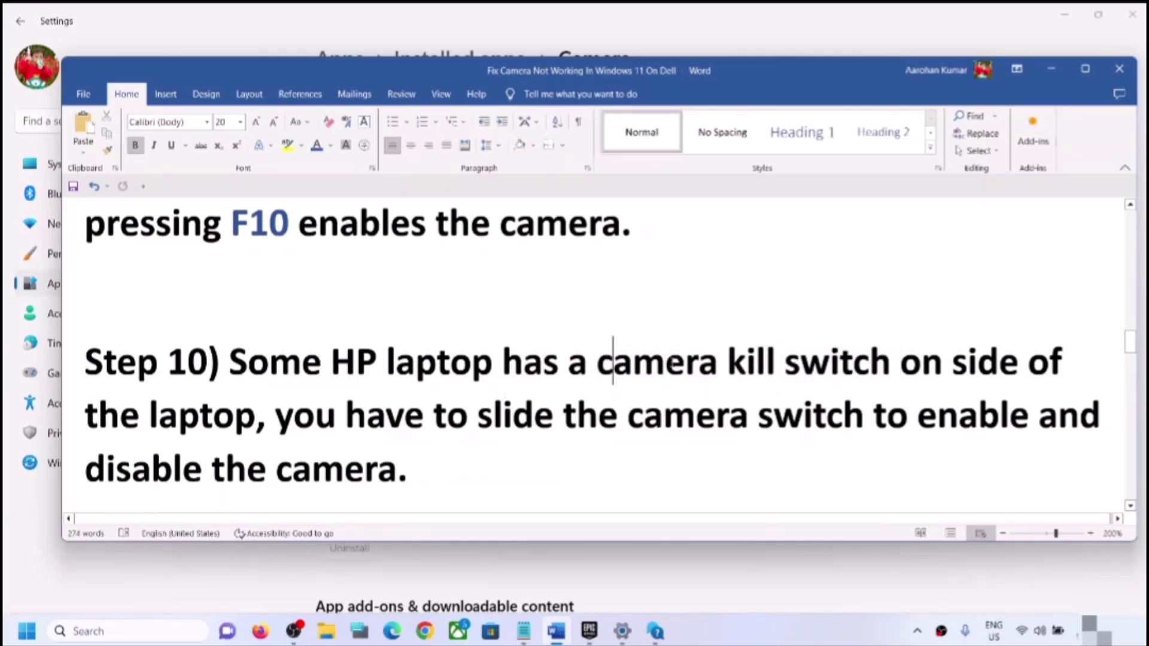
Highlight the Step 10 phrases "camera kill switch on", "to slide the camera switch" and "disable the camera" one after another
drag(599, 365, 951, 368)
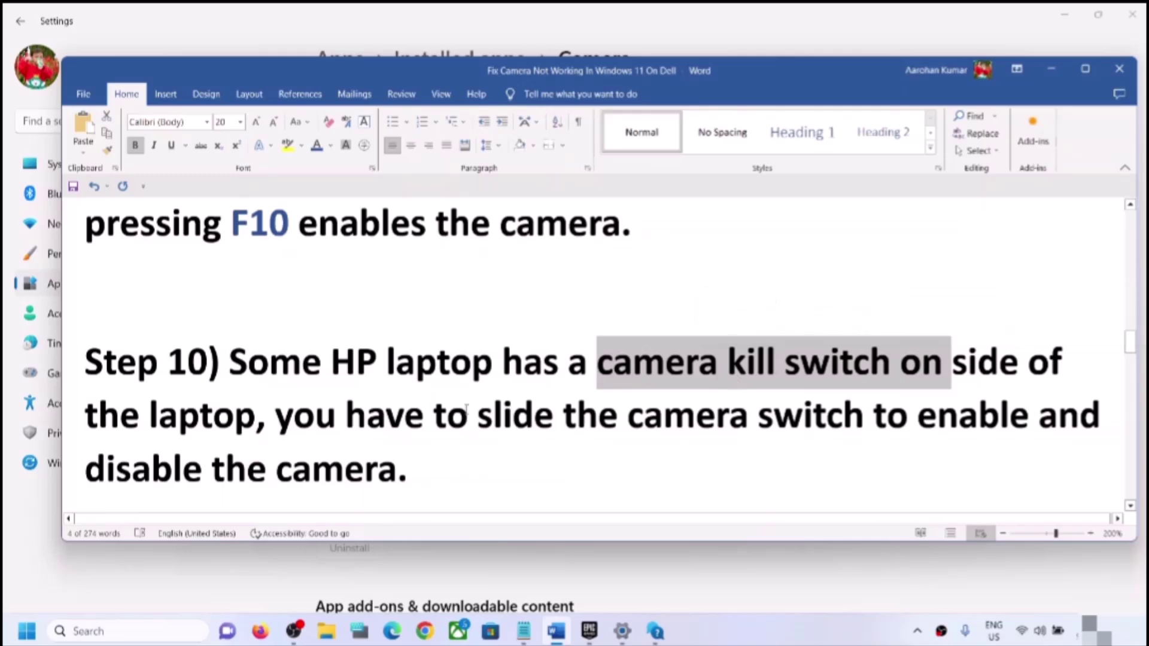
drag(461, 417, 802, 418)
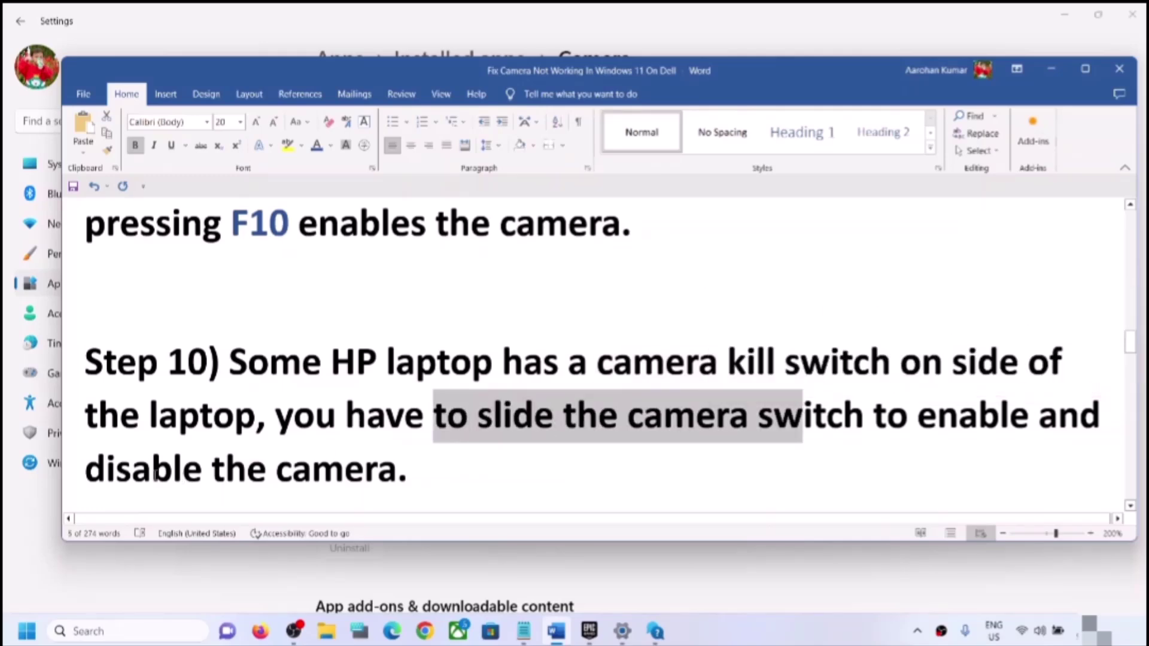
drag(84, 473, 407, 473)
Highlight the key name "F8" in Step 11, the Lenovo computer advice, and go on to Step 12
scroll(313, 426, down, 3)
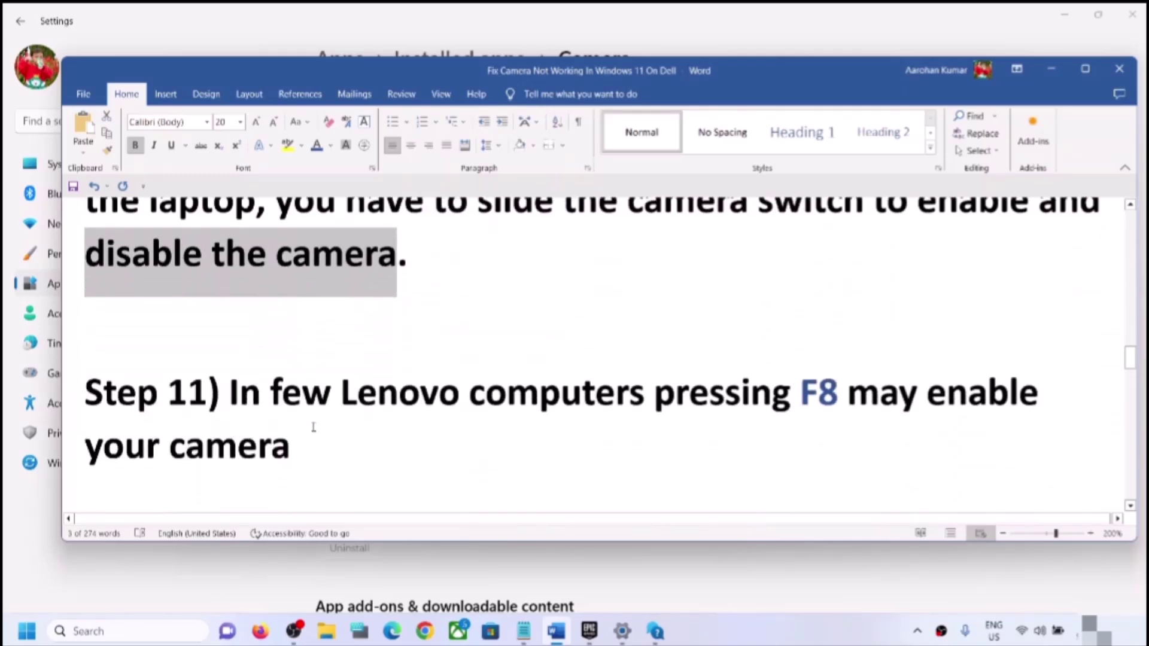
drag(354, 397, 841, 394)
key(Down)
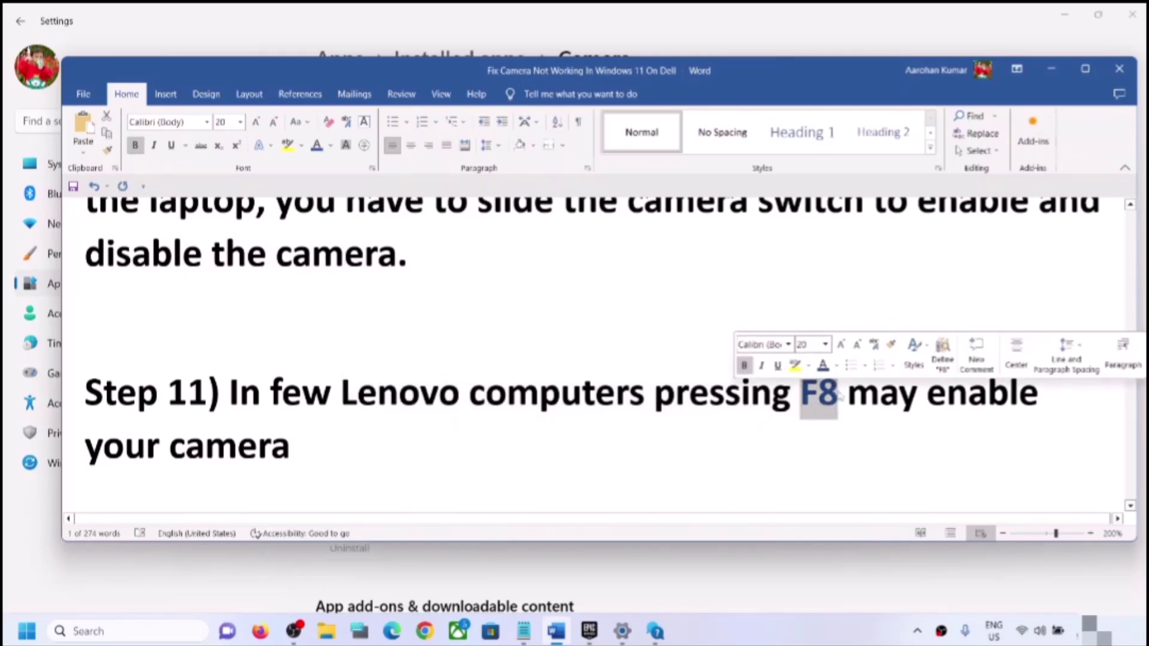
scroll(423, 415, down, 3)
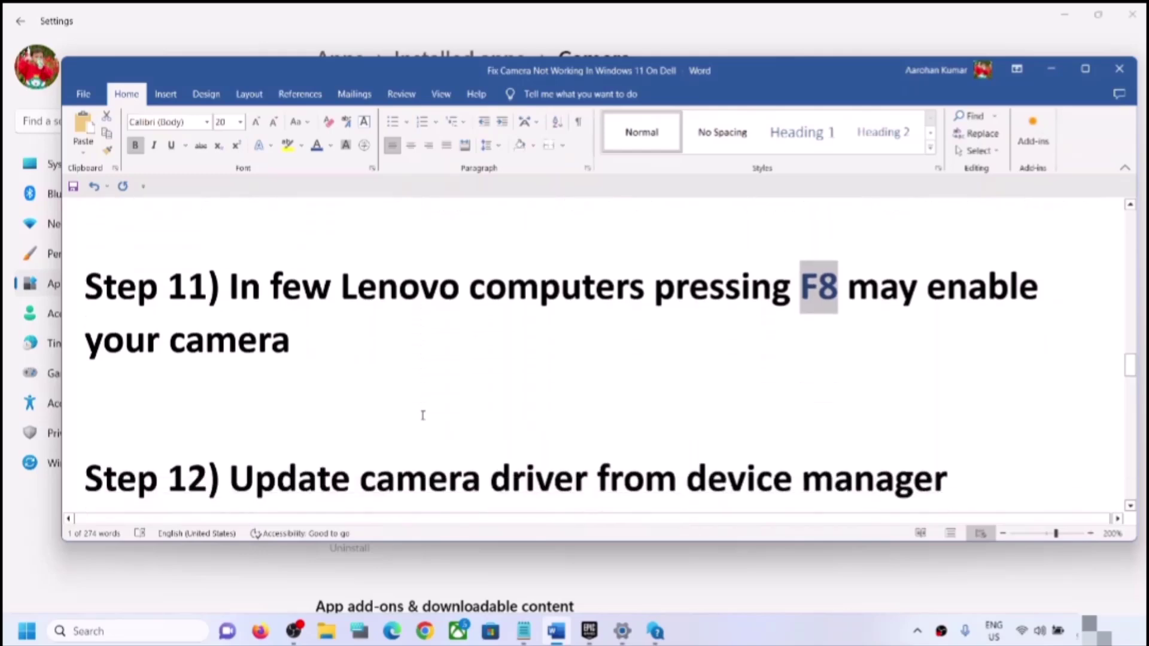
Highlight "Update camera driver from device manager" in Step 12 and open Device Manager
scroll(423, 413, up, 1)
drag(250, 431, 921, 438)
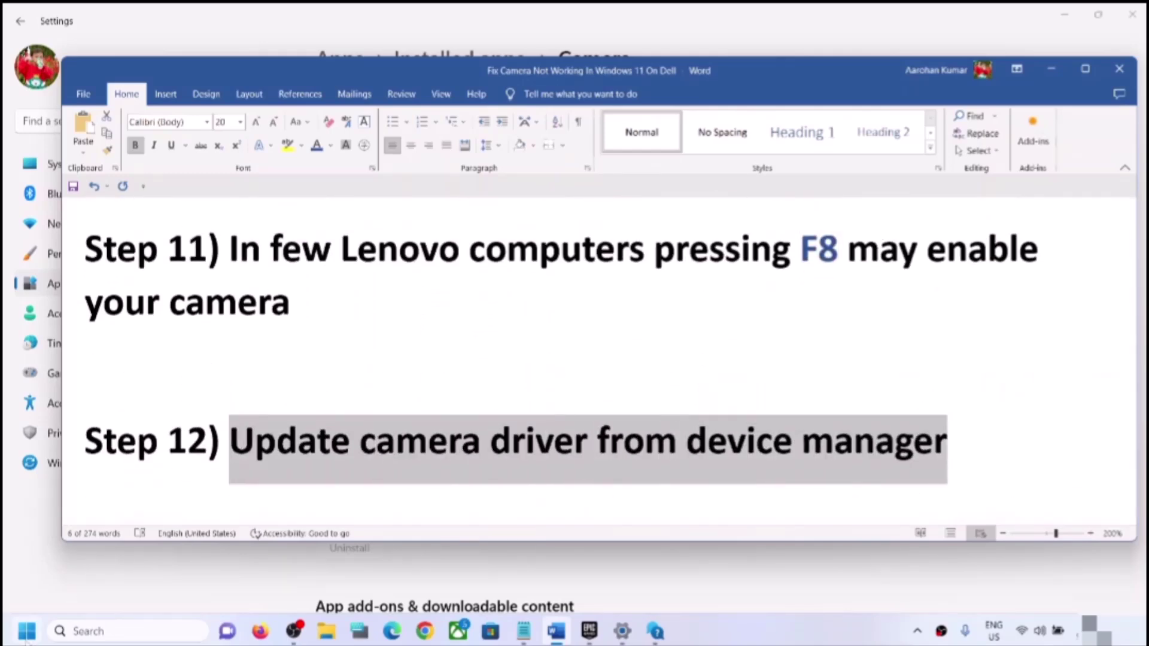
right_click(27, 634)
click(70, 301)
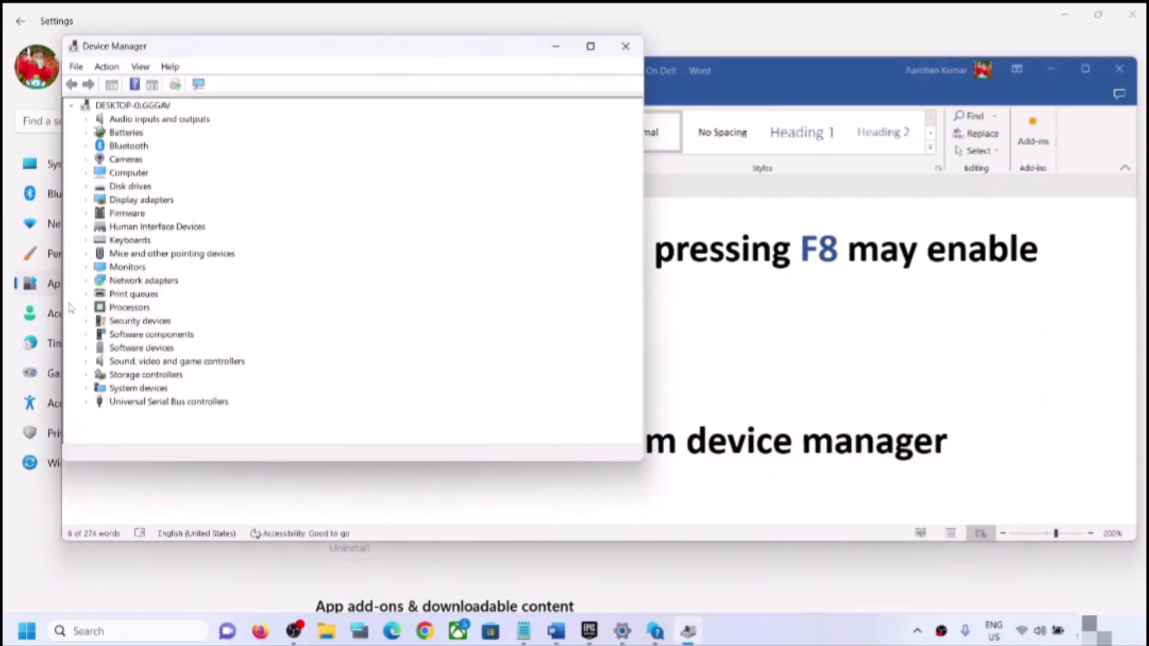
Search automatically for drivers for the HP TrueVision HD Camera, extend the search to Windows Update, and close Settings
click(93, 161)
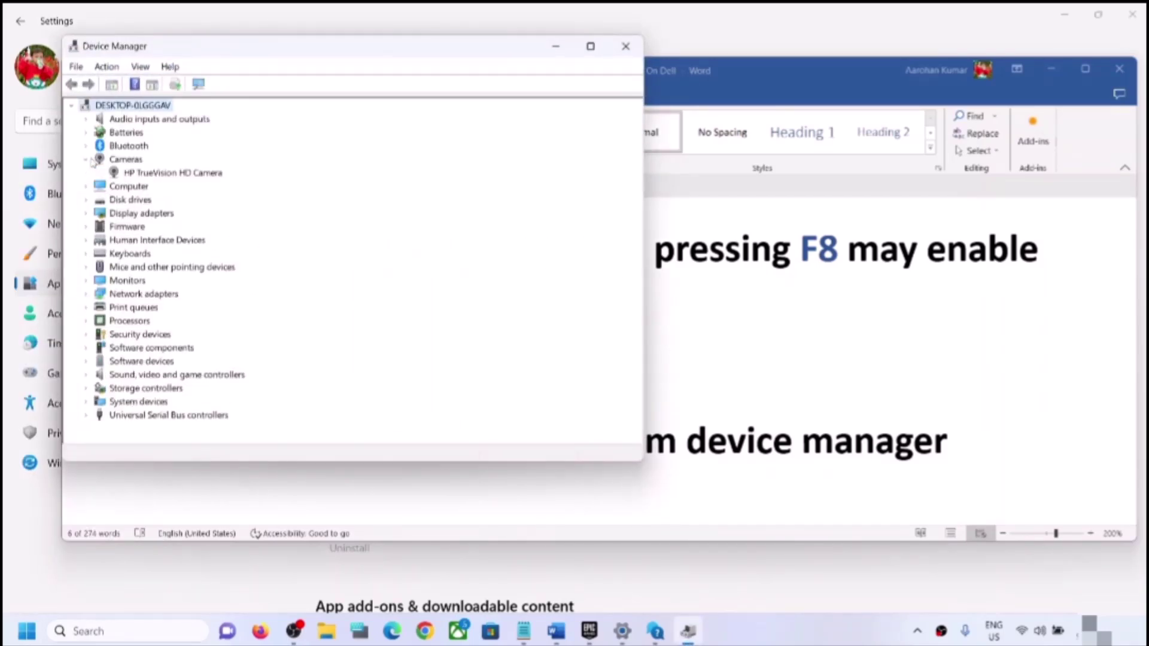
click(139, 173)
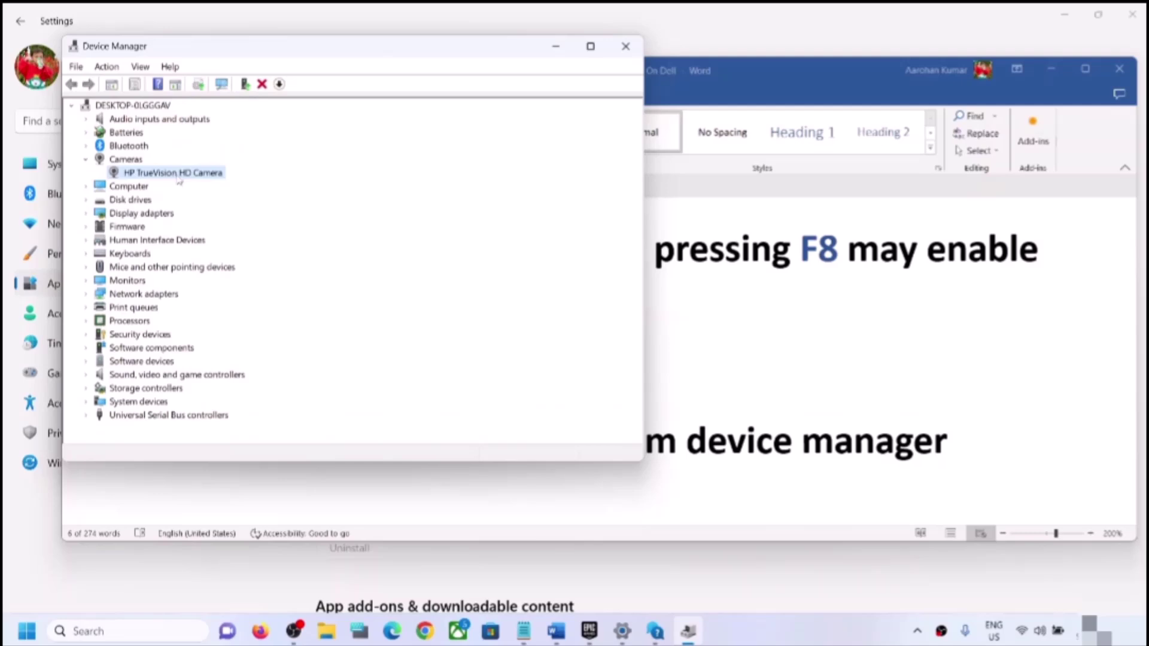
right_click(178, 176)
click(221, 185)
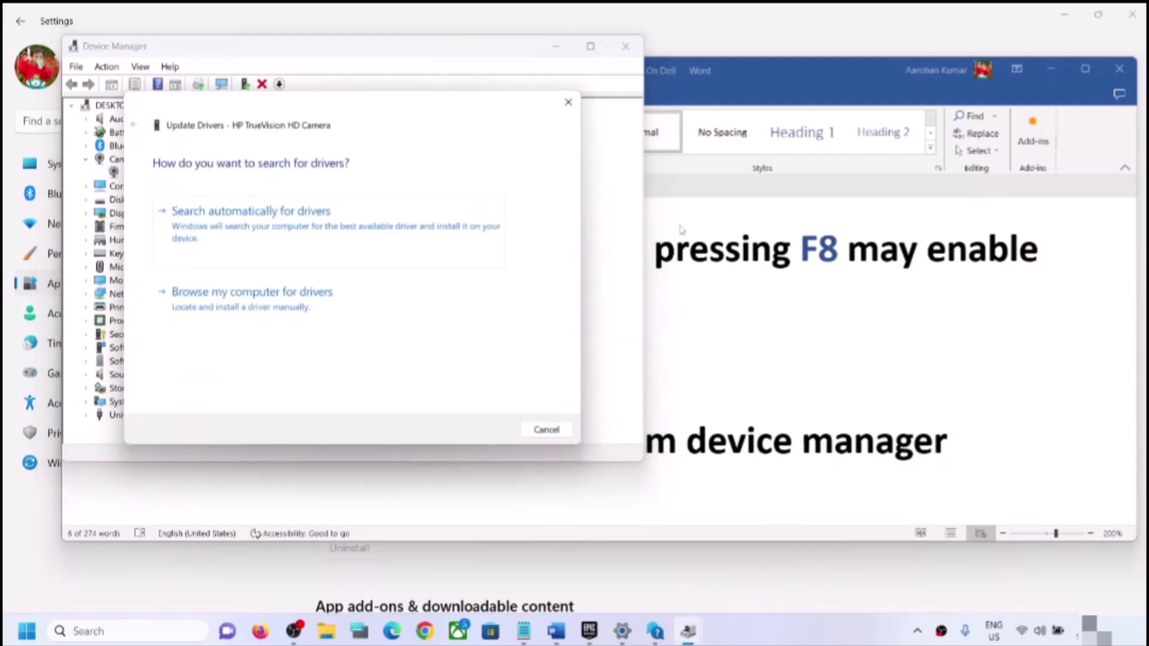
click(266, 228)
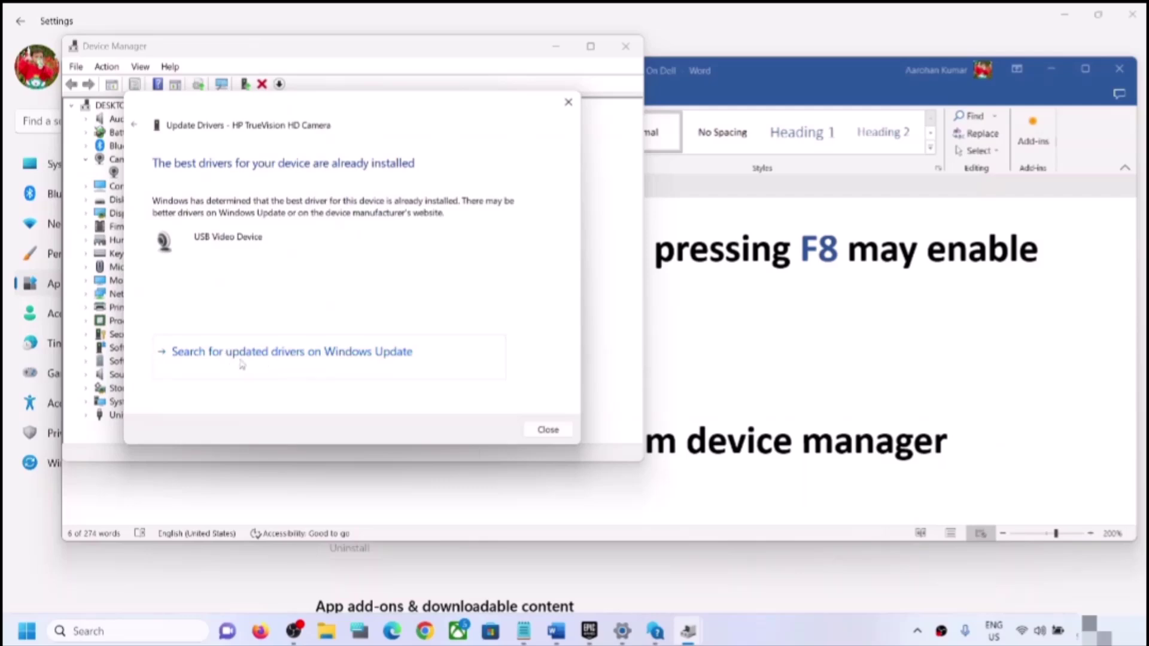
click(328, 350)
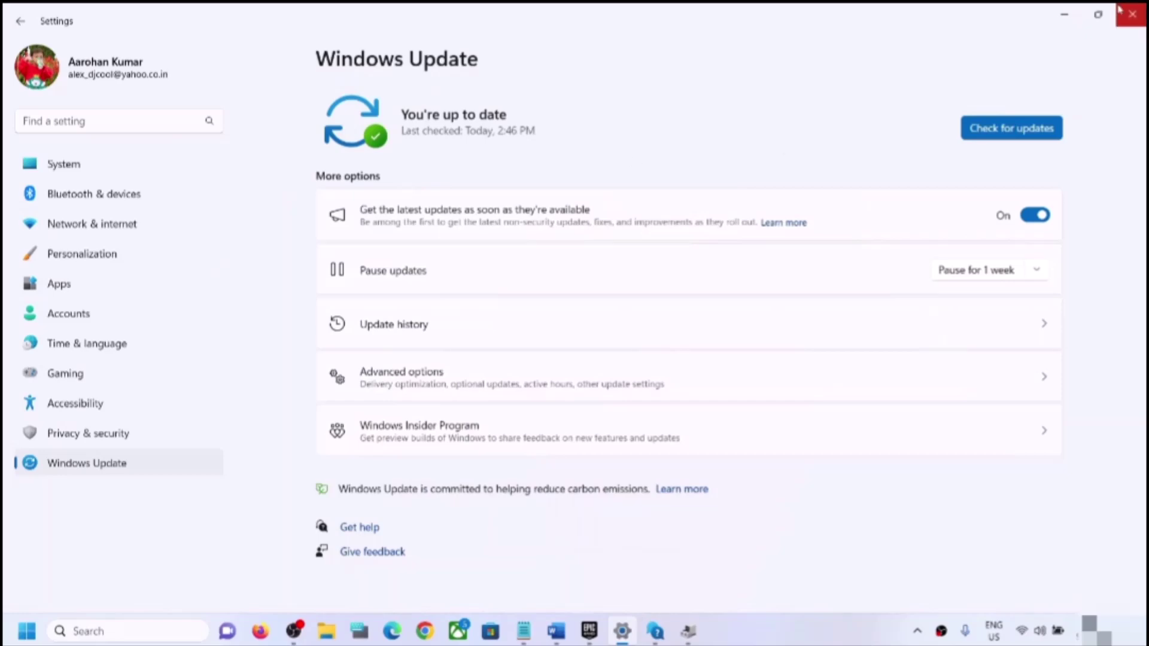
click(1133, 22)
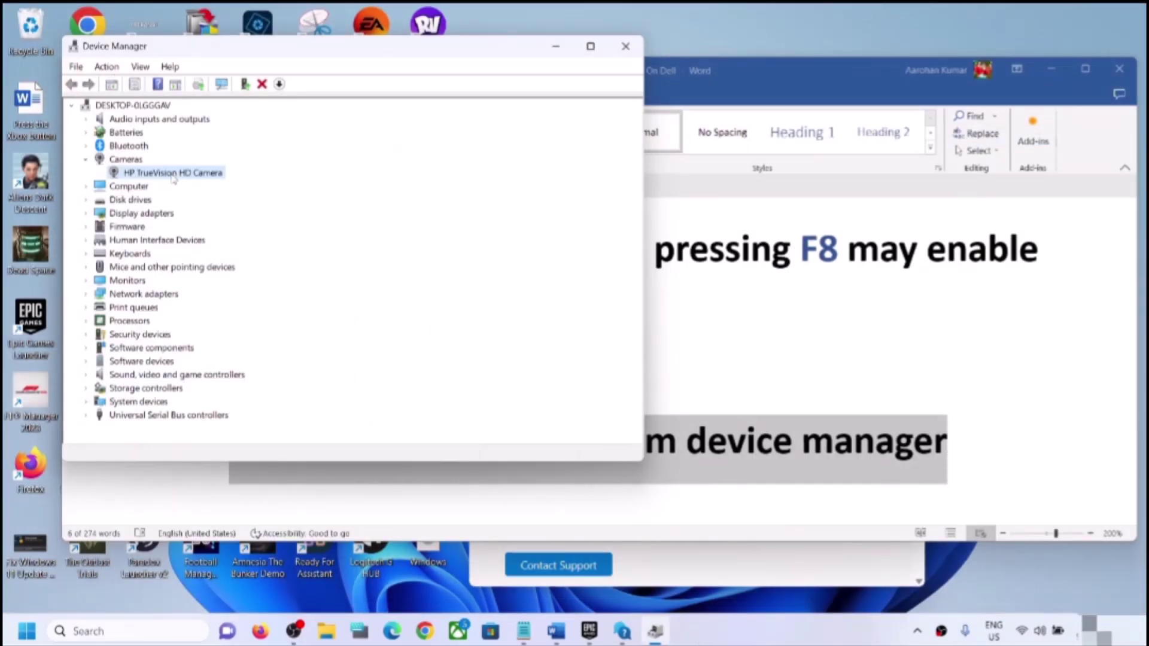
Choose USB Video Device from the available drivers on the computer for the HP TrueVision HD Camera, cancel the update, and close Device Manager
right_click(173, 177)
click(221, 185)
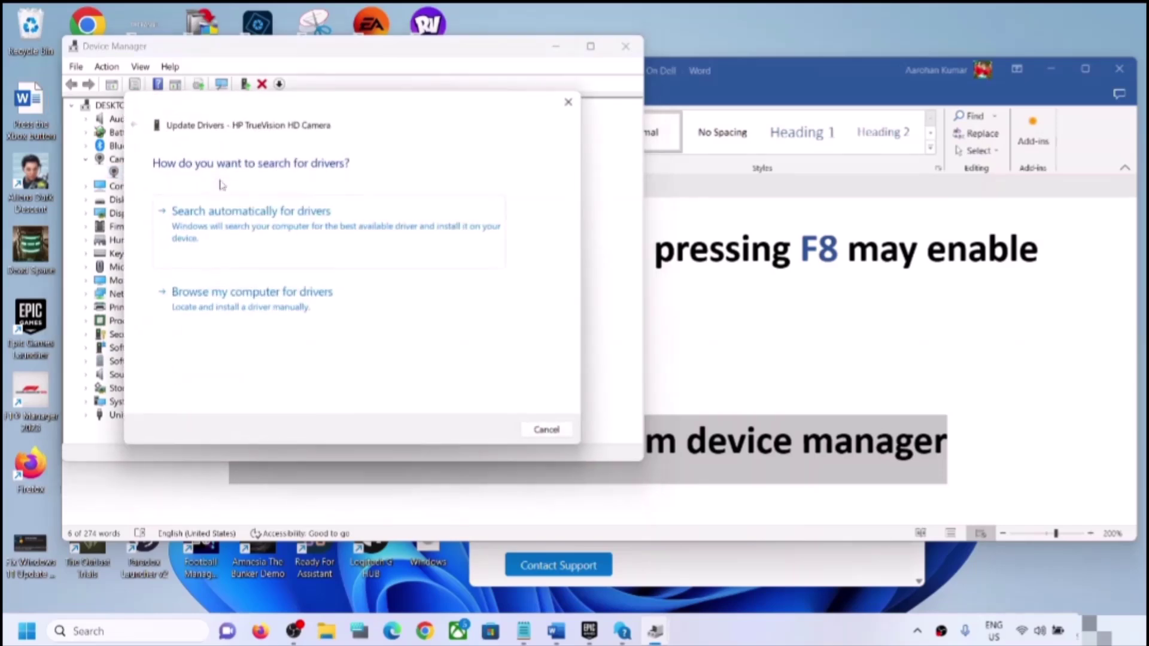
click(294, 314)
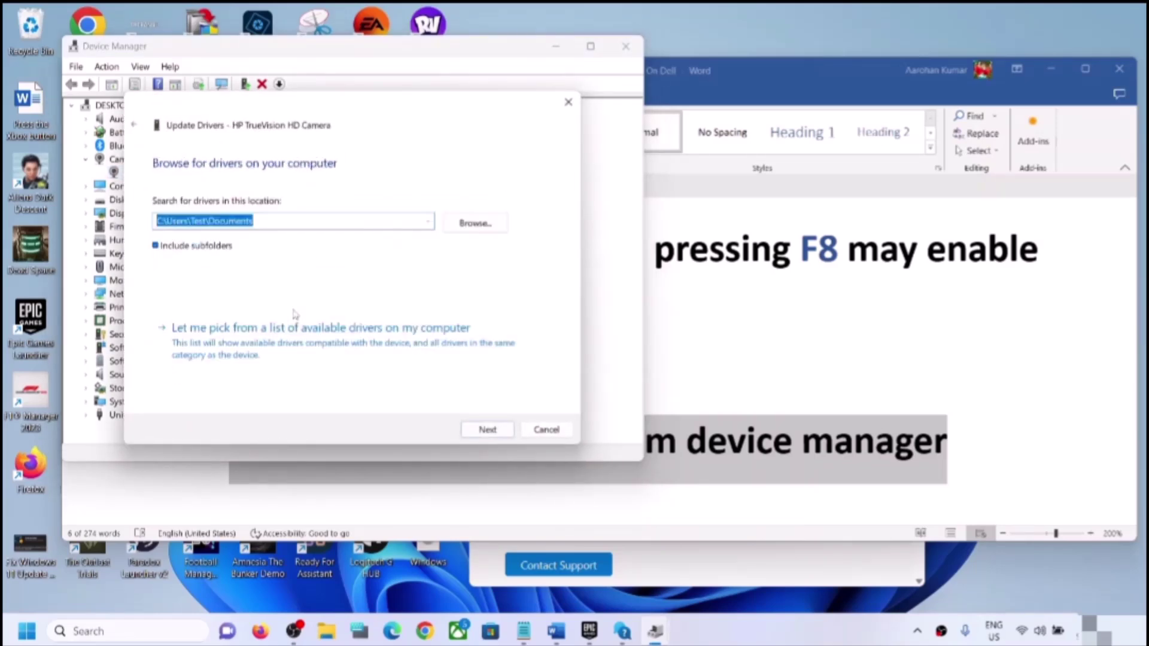
click(254, 352)
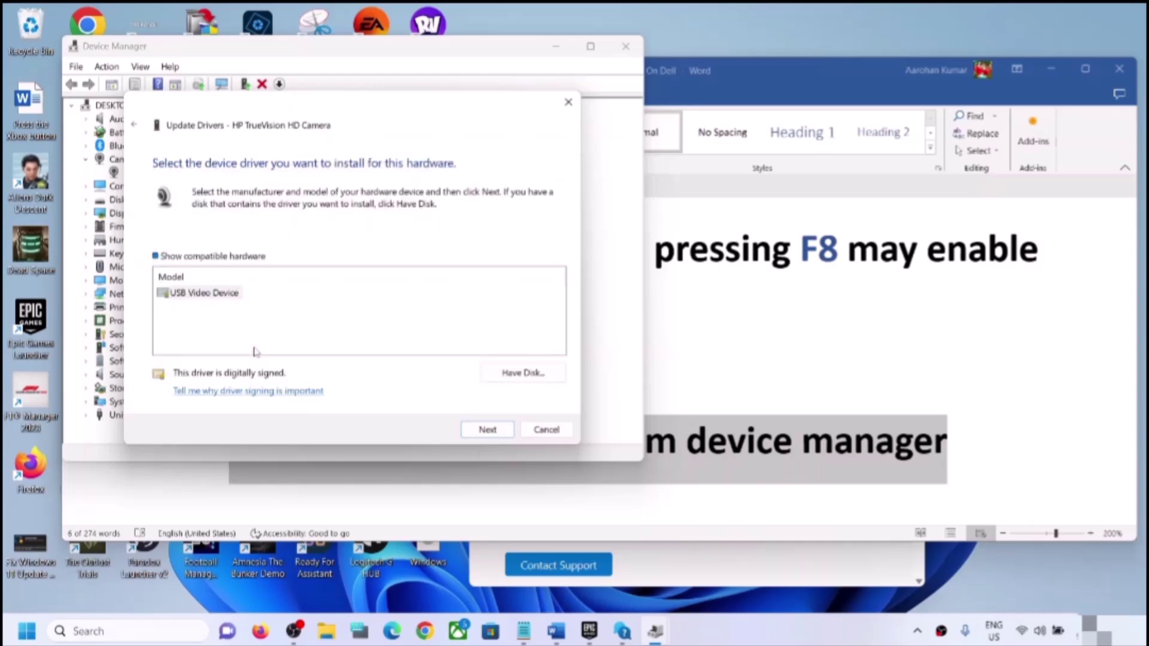
click(200, 295)
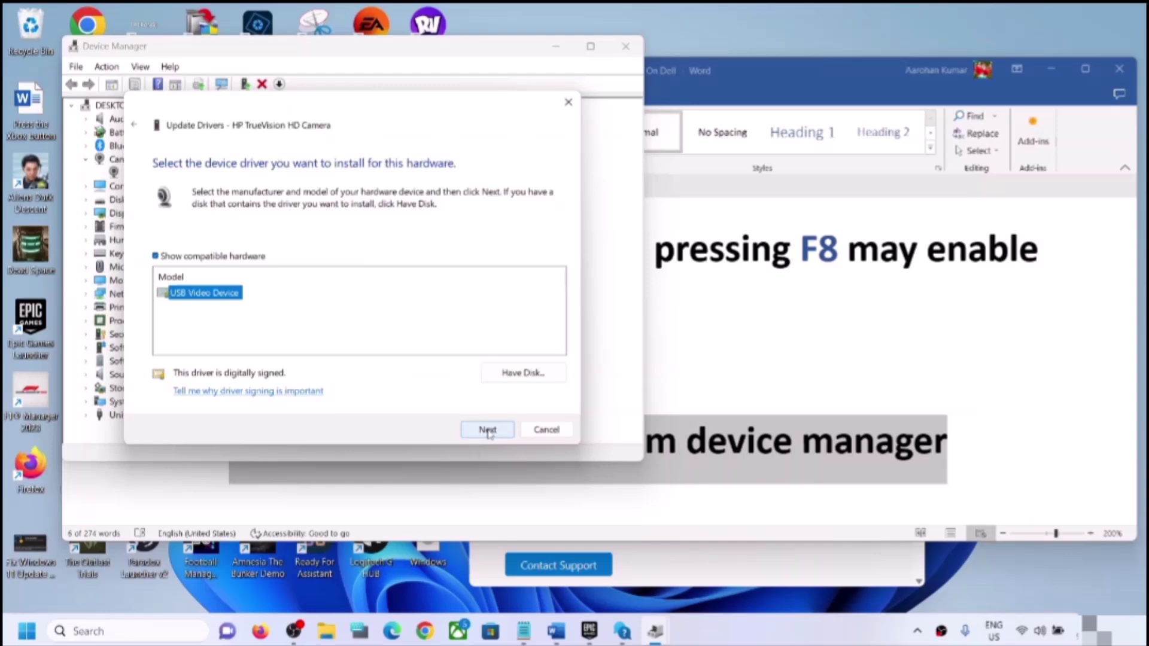
click(547, 431)
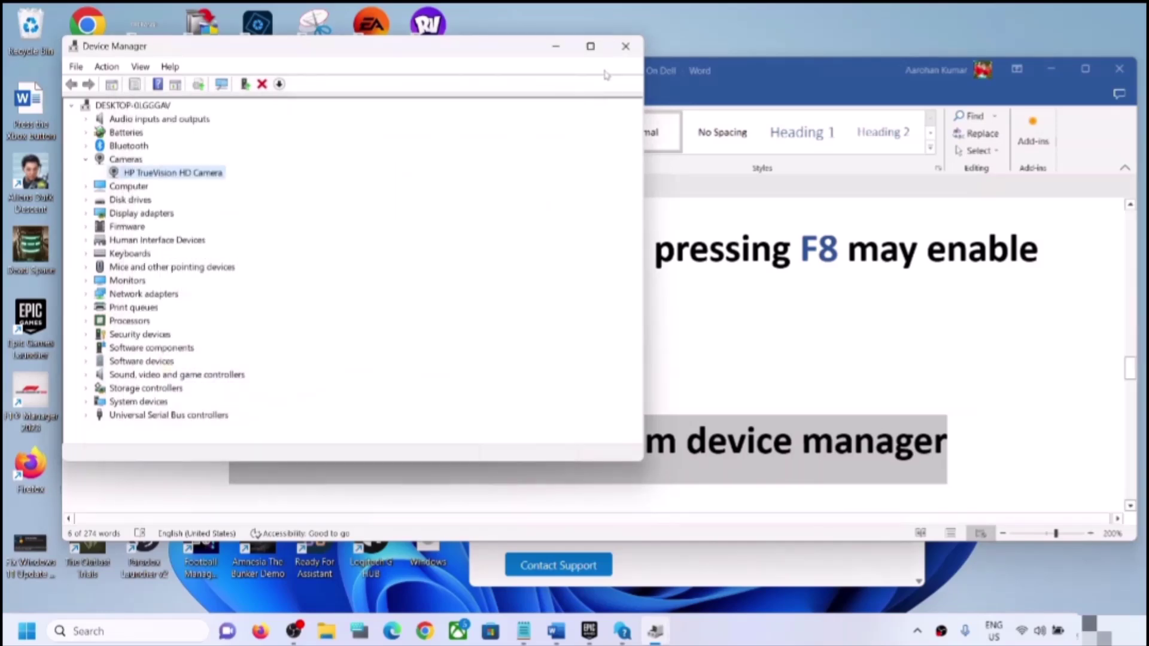
click(626, 46)
Go to Step 13 and highlight "Update camera driver from system manufacturer's website"
scroll(383, 334, down, 2)
scroll(383, 334, down, 3)
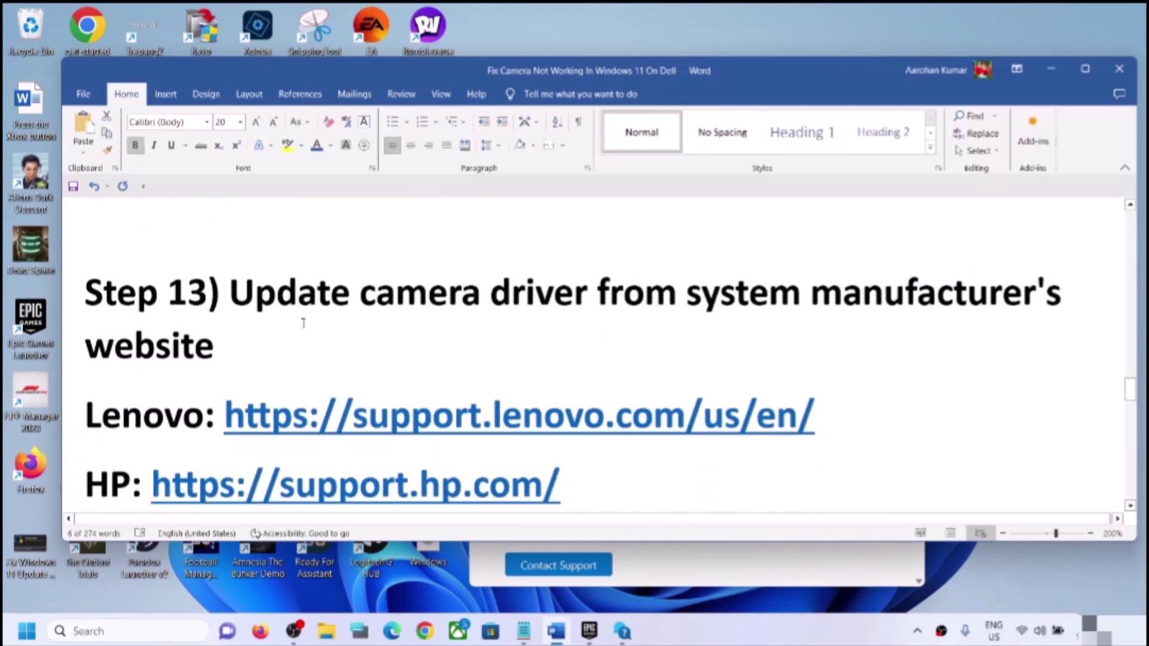
drag(231, 291, 369, 348)
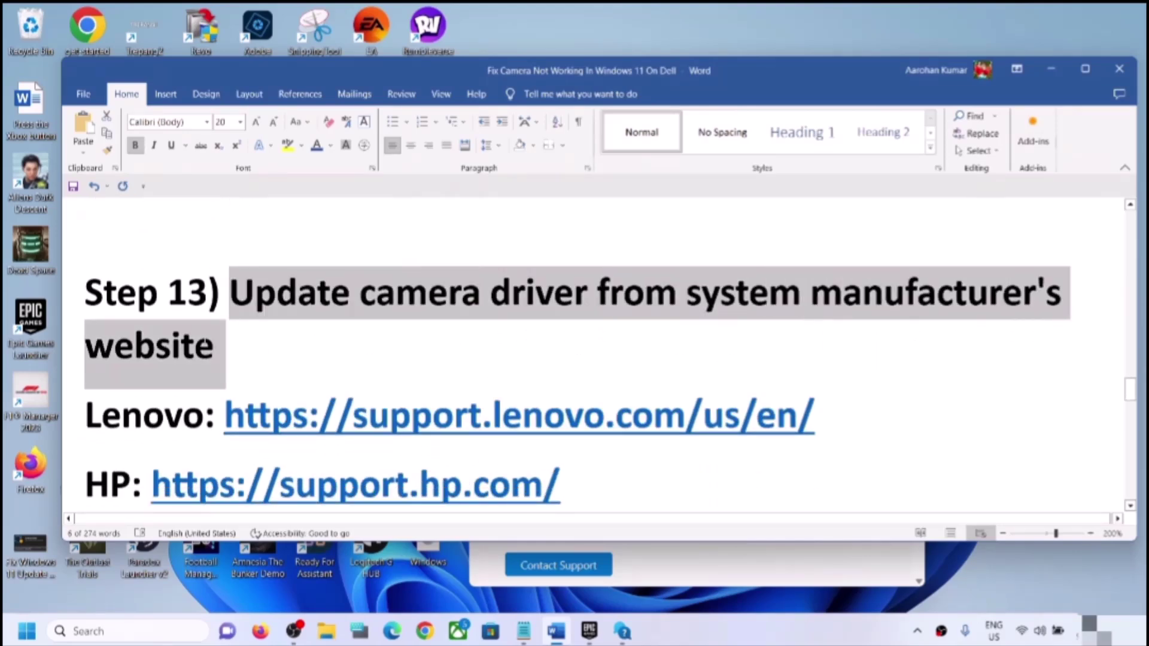
drag(207, 342, 233, 349)
Highlight the Dell, HP and Lenovo support links under Step 13 one after another
scroll(334, 381, down, 3)
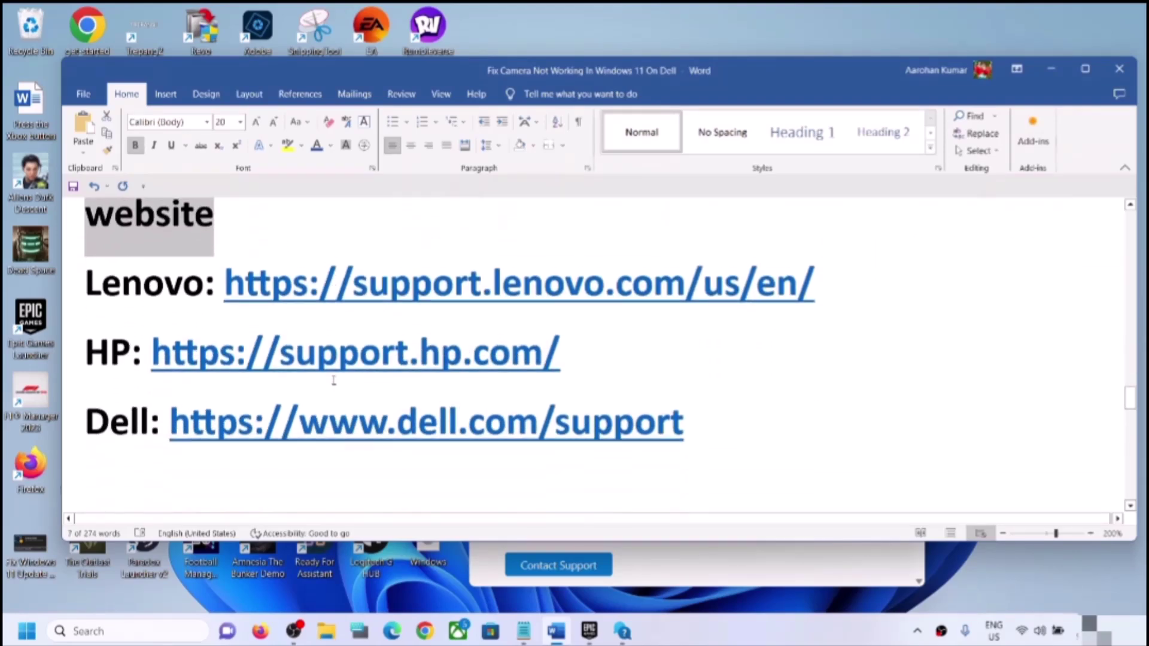
drag(177, 390, 634, 416)
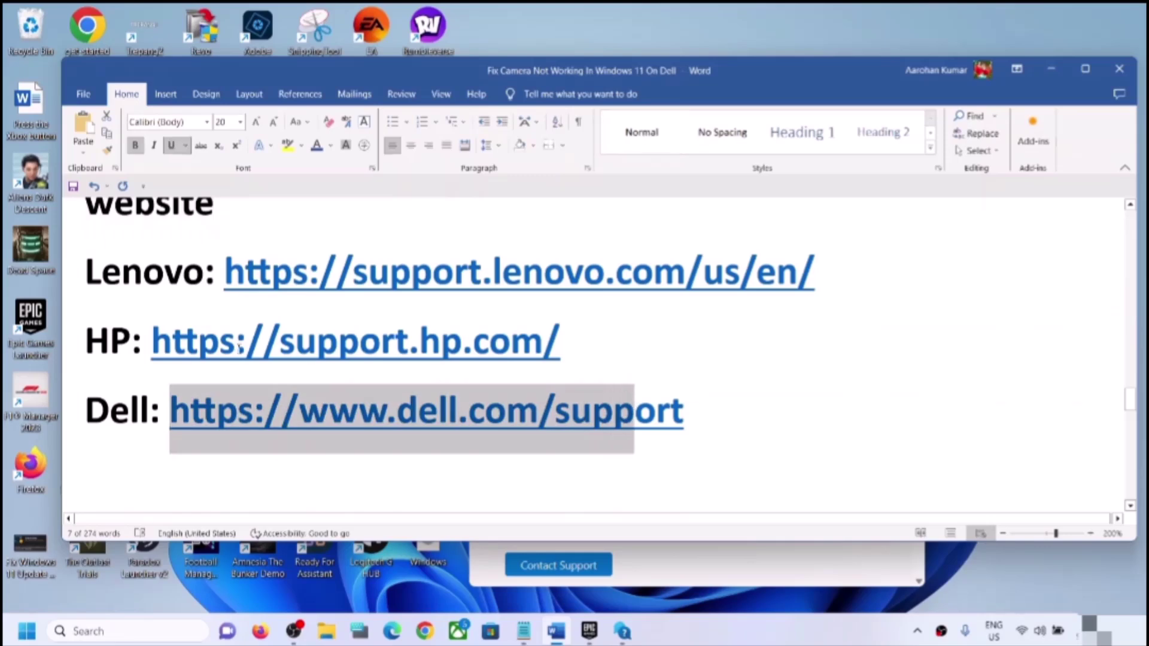
drag(205, 344, 598, 353)
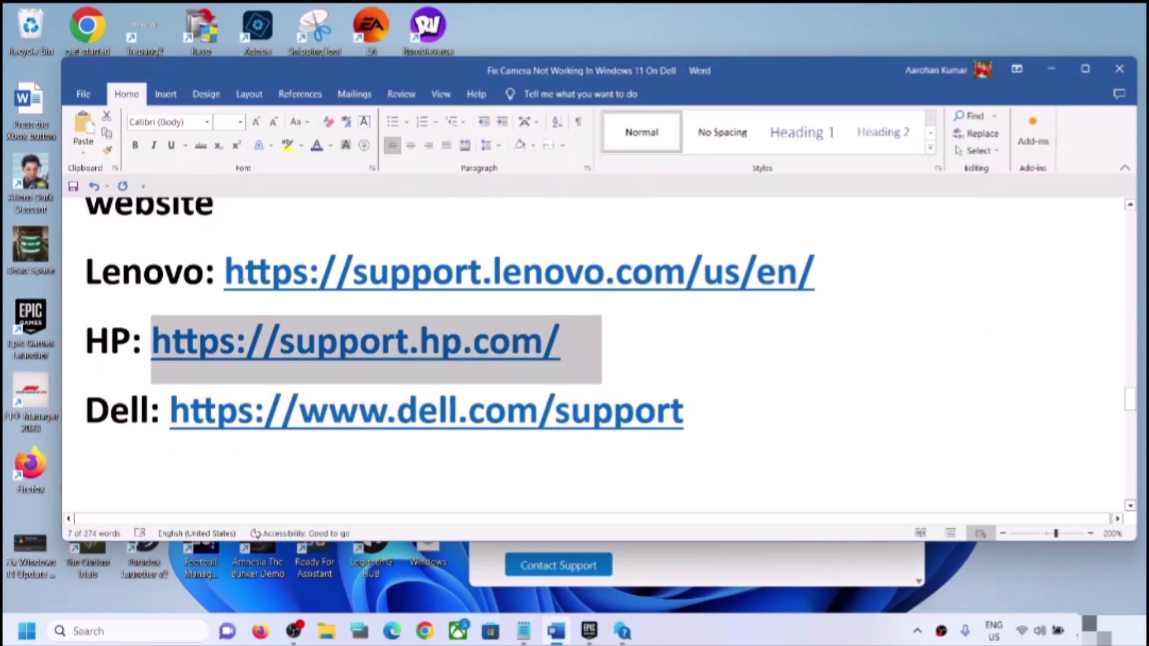
drag(242, 277, 654, 300)
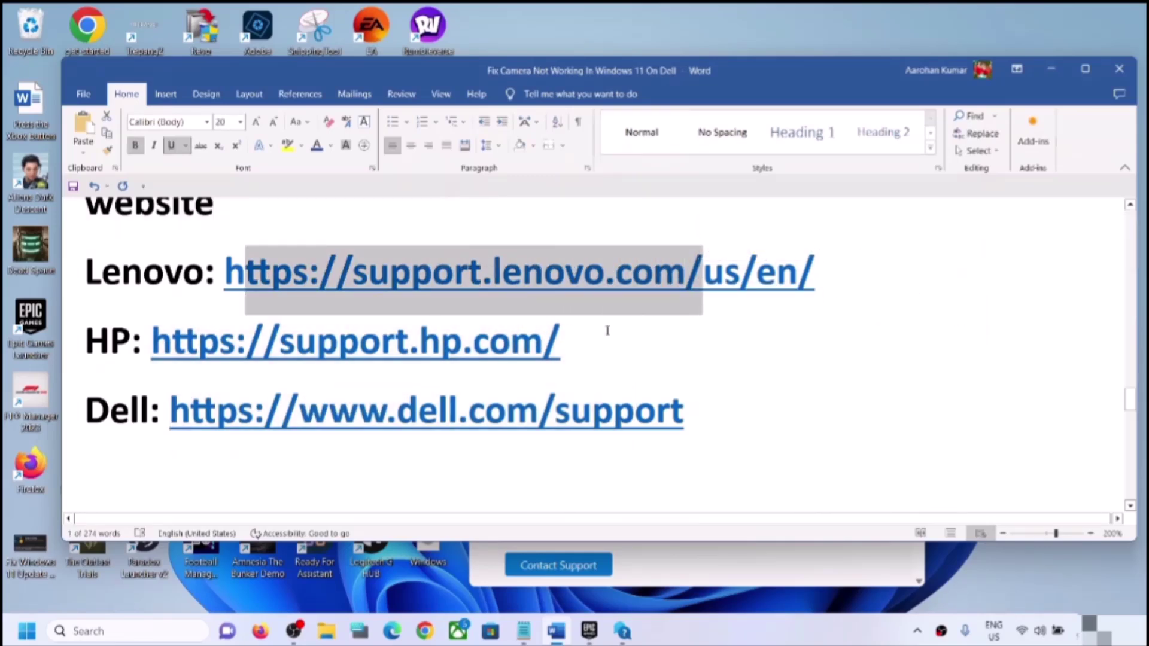
Open the Lenovo support link from Step 13 in the browser and go to the PC support page
drag(864, 267, 341, 273)
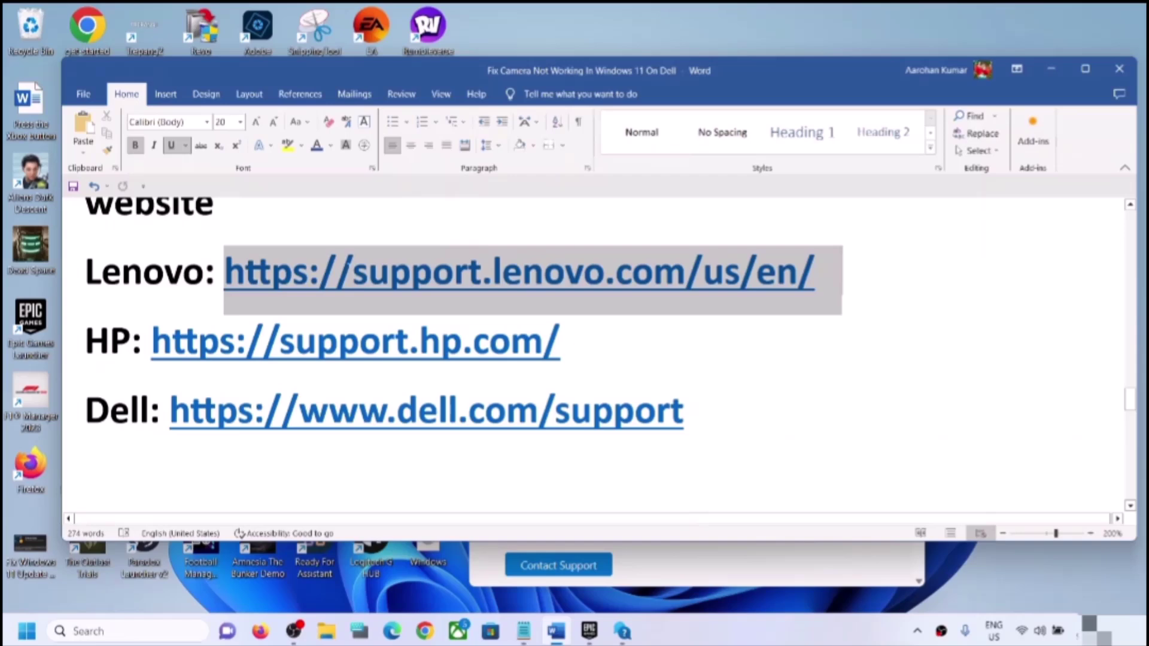
ctrl+click(341, 274)
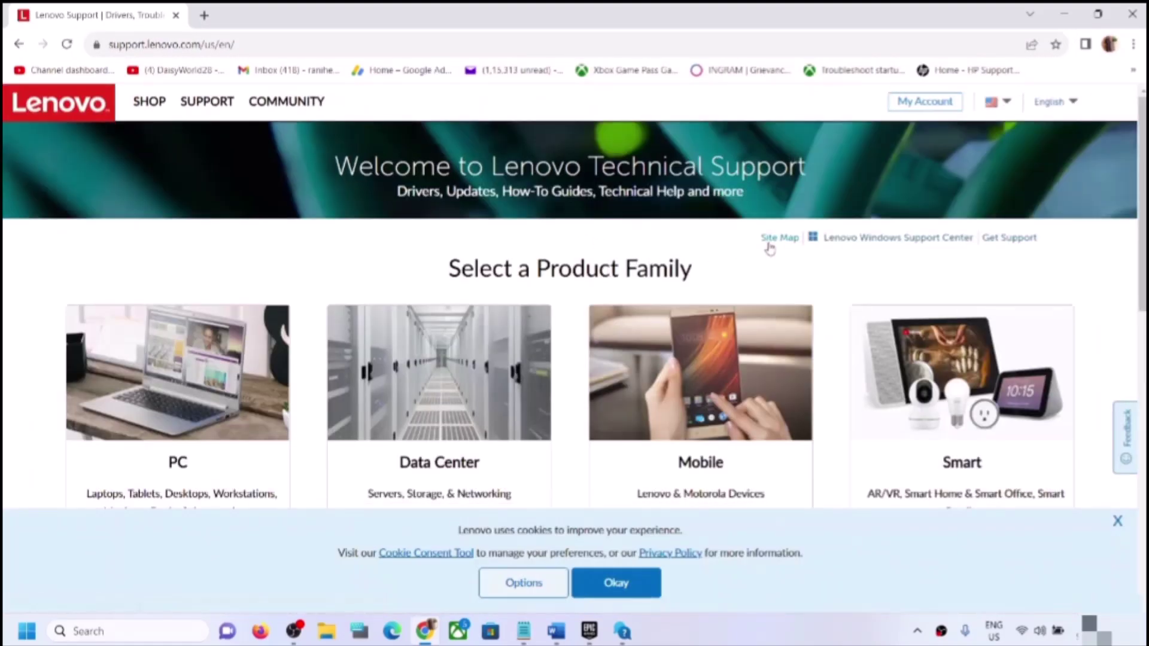
scroll(770, 248, down, 4)
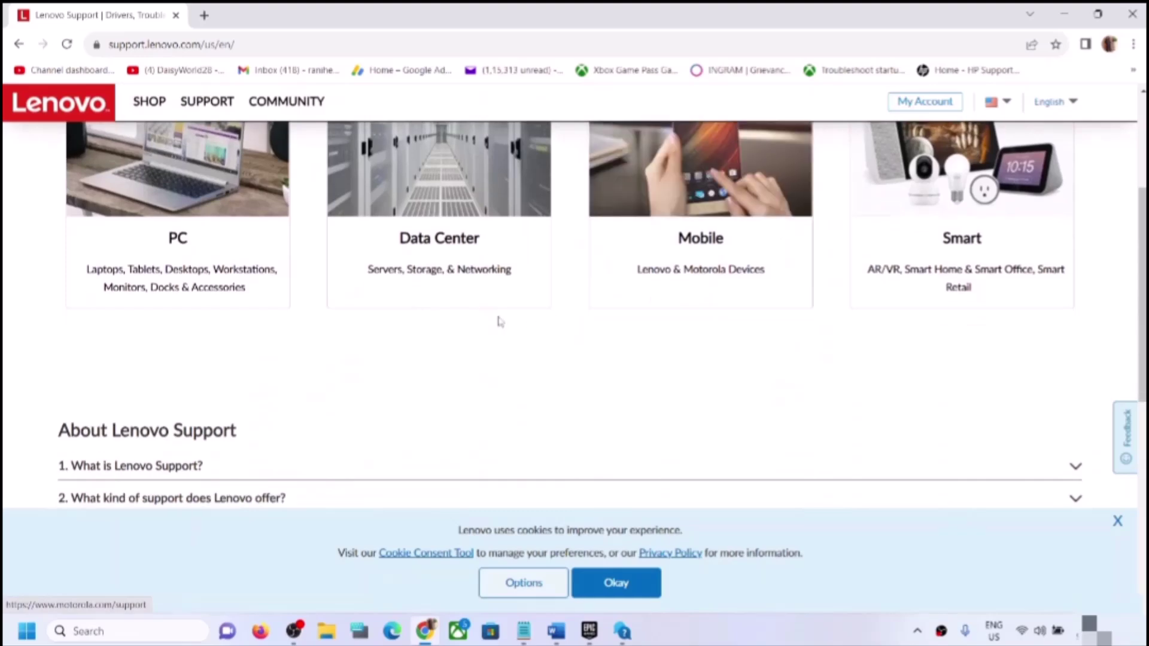
mouse_move(183, 230)
scroll(190, 250, up, 1)
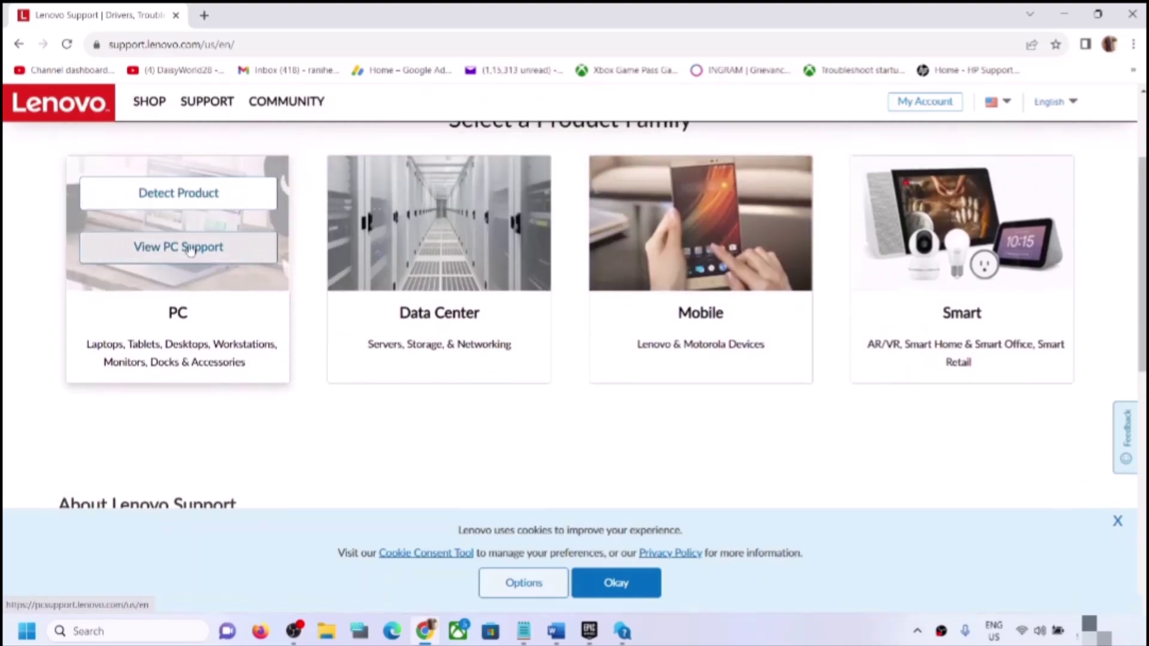
click(179, 254)
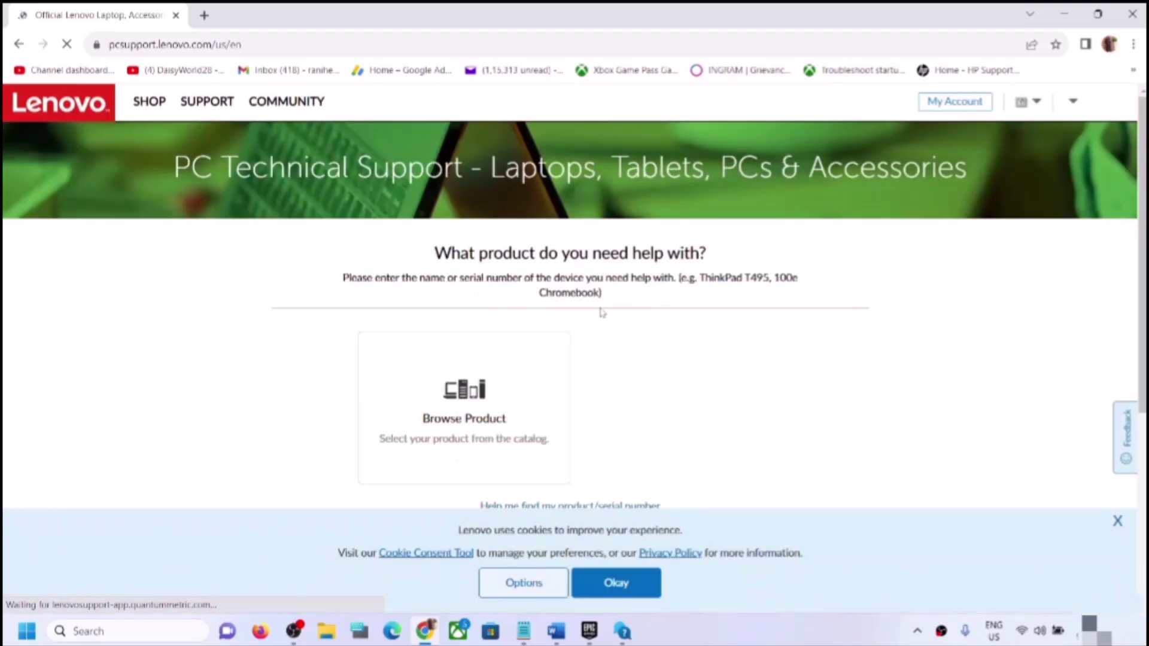
Browse the Lenovo catalog for Laptops, choosing 10 Series laptops (Lenovo) and the subseries 10w (Type 82ST, 82SU) Laptop (Lenovo)
scroll(655, 321, down, 2)
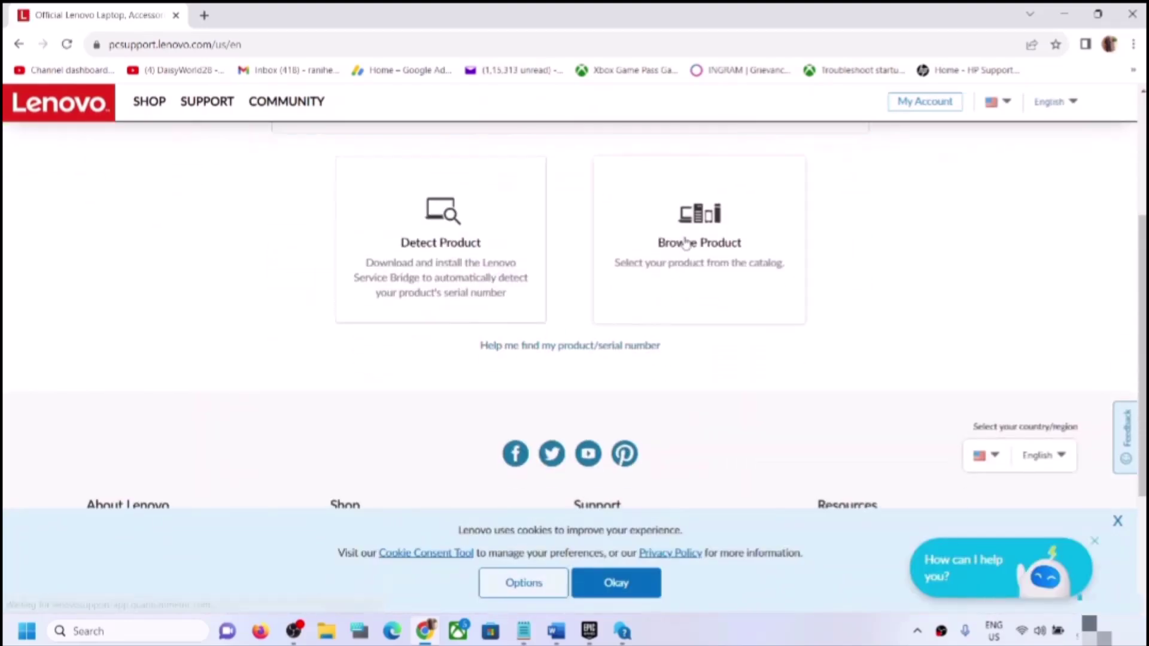
click(655, 321)
click(252, 215)
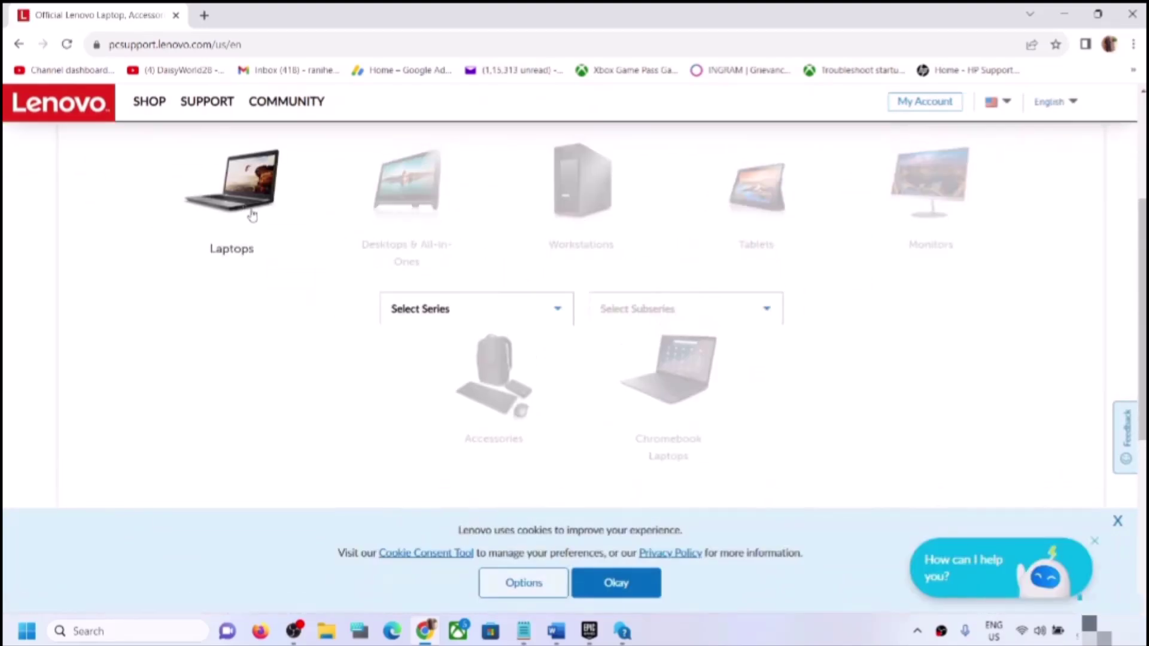
click(550, 319)
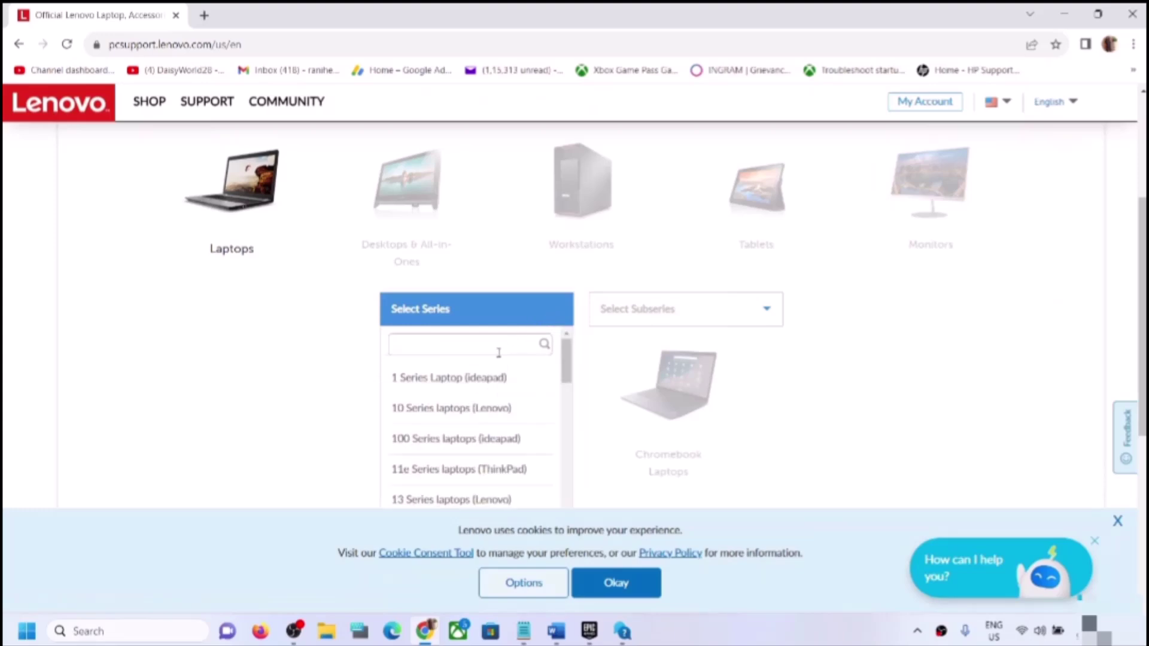
click(475, 405)
click(666, 318)
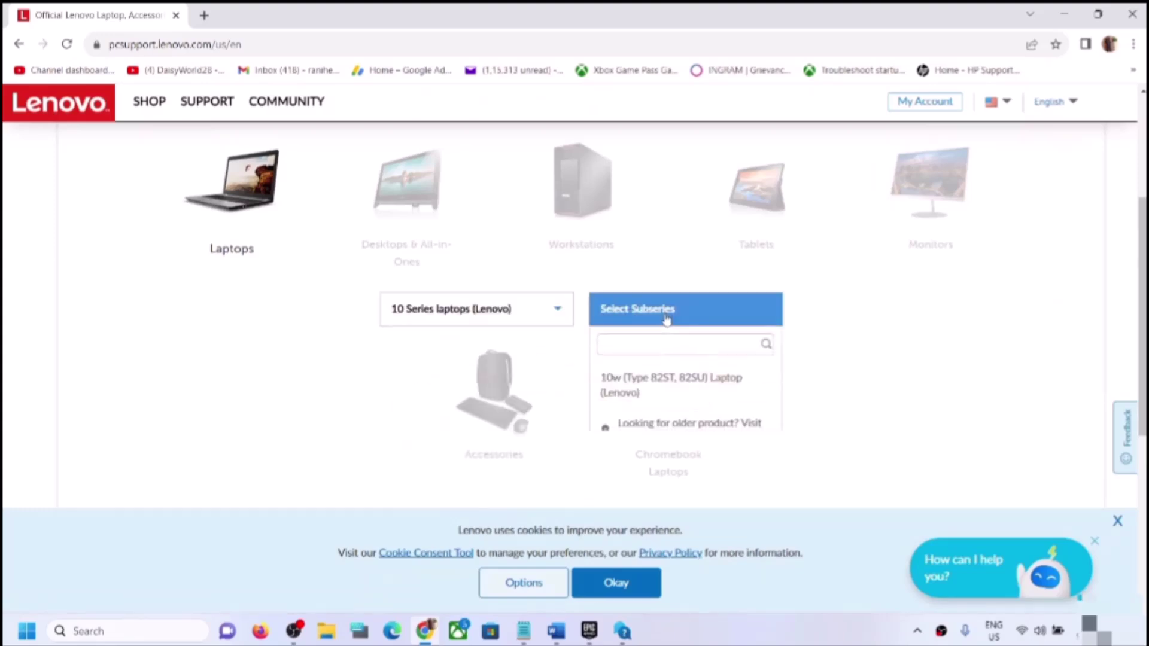
click(645, 388)
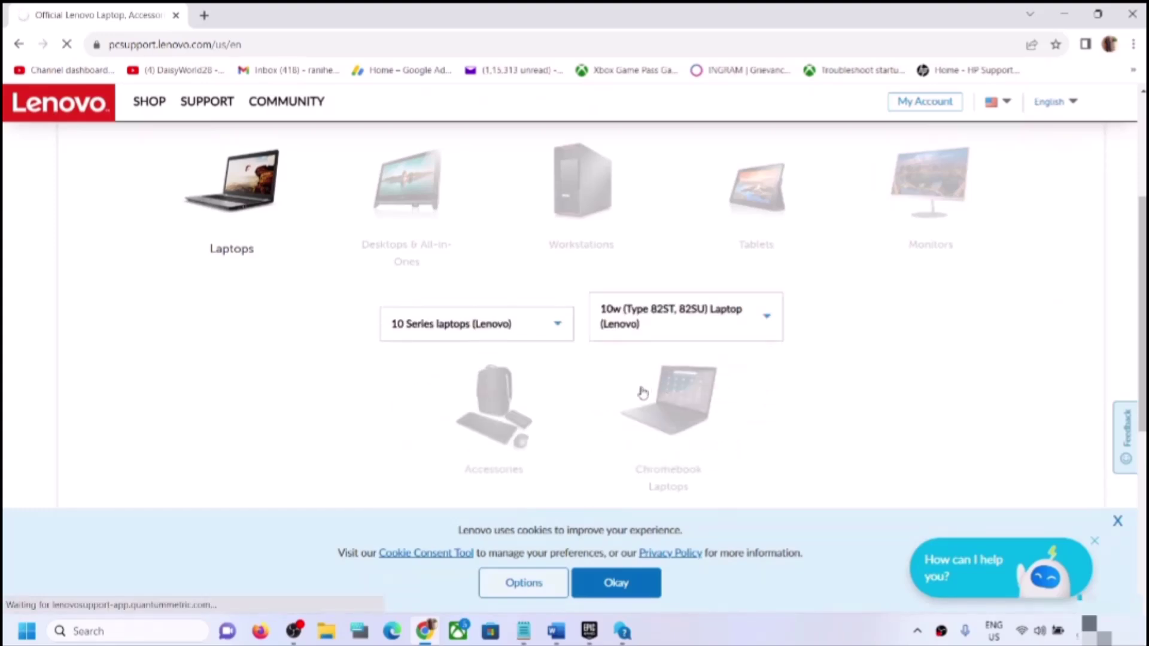
Open Drivers & Software for the 10w laptop and go to the manual driver selection
scroll(642, 393, down, 3)
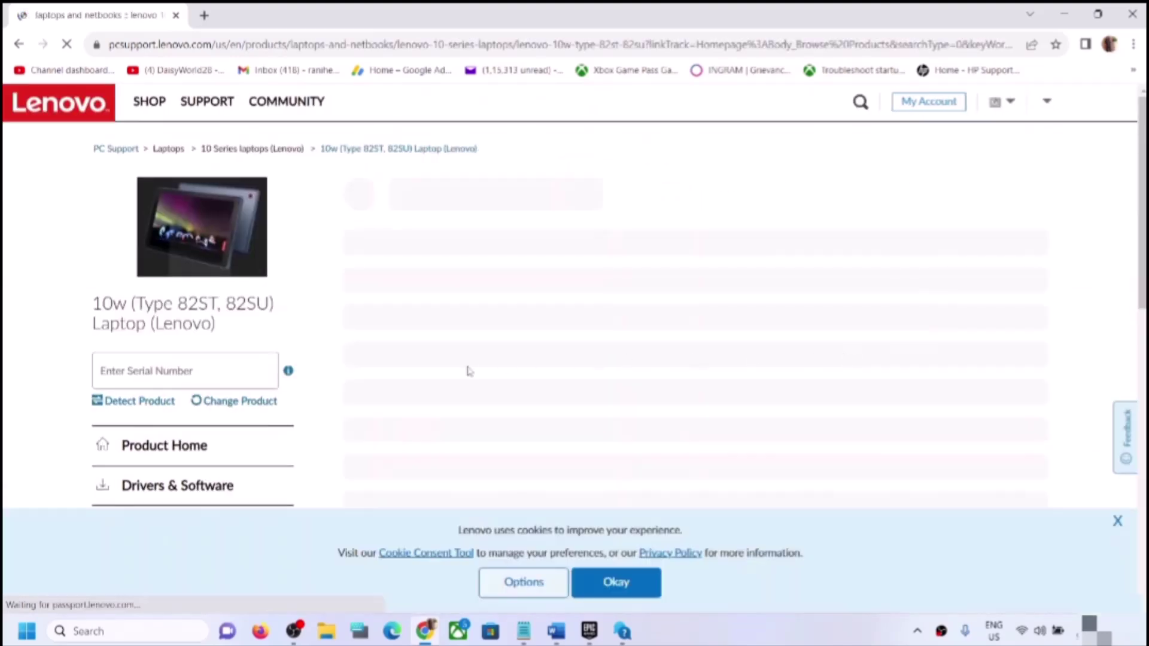
scroll(466, 369, down, 3)
click(161, 266)
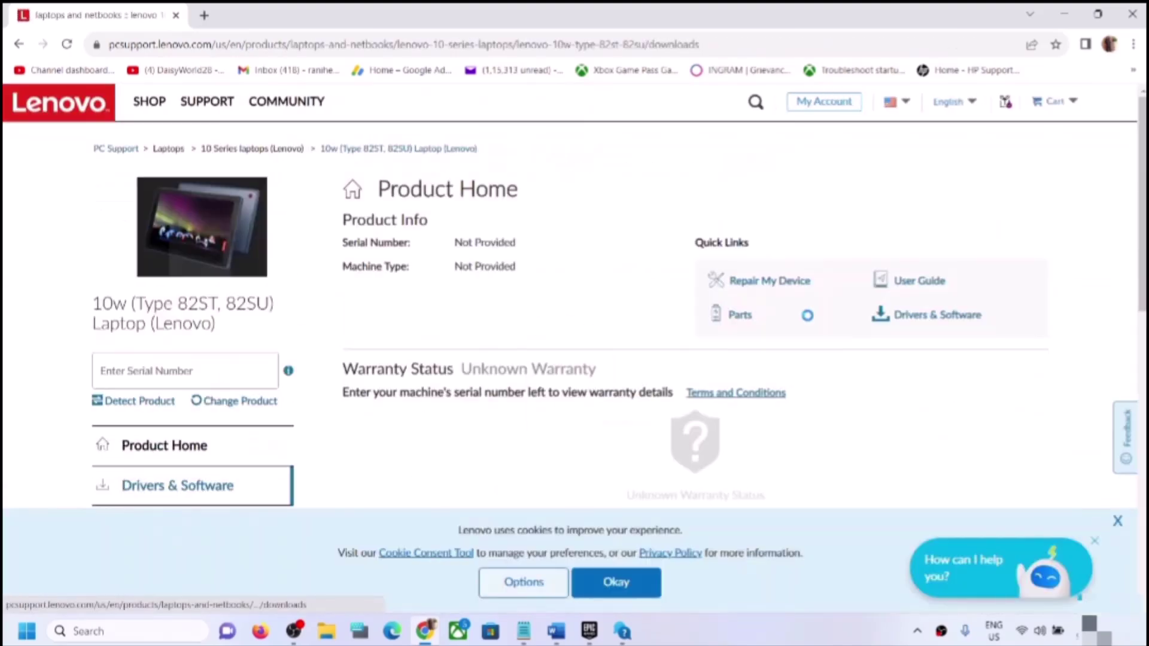
scroll(703, 324, down, 3)
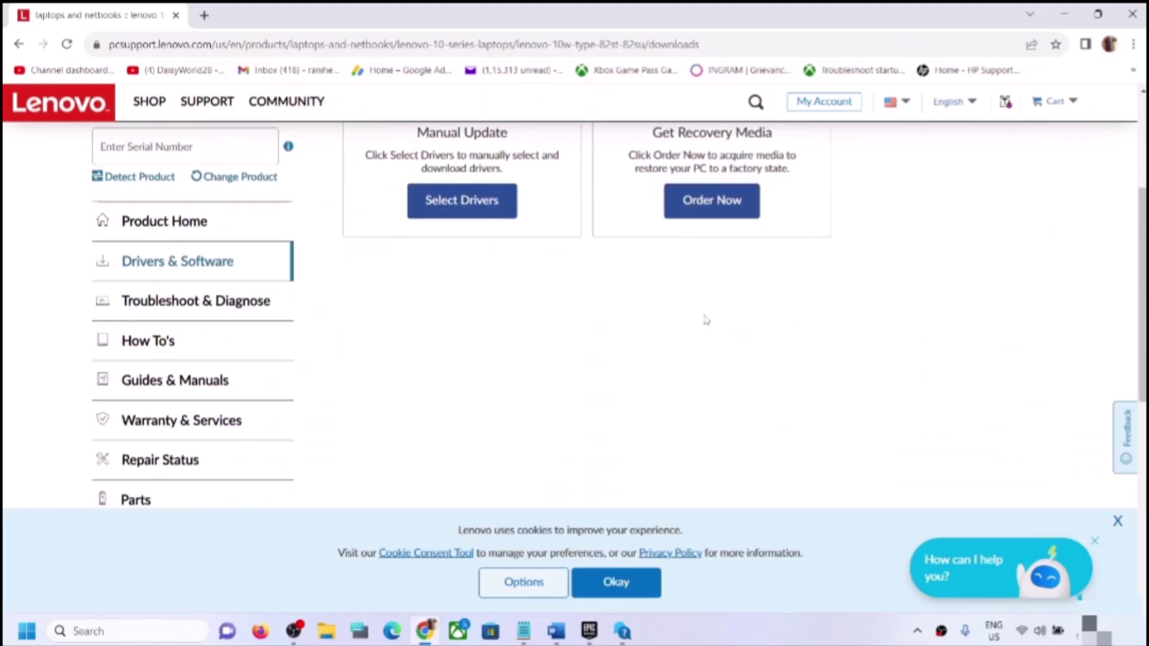
scroll(706, 315, up, 2)
scroll(700, 320, down, 1)
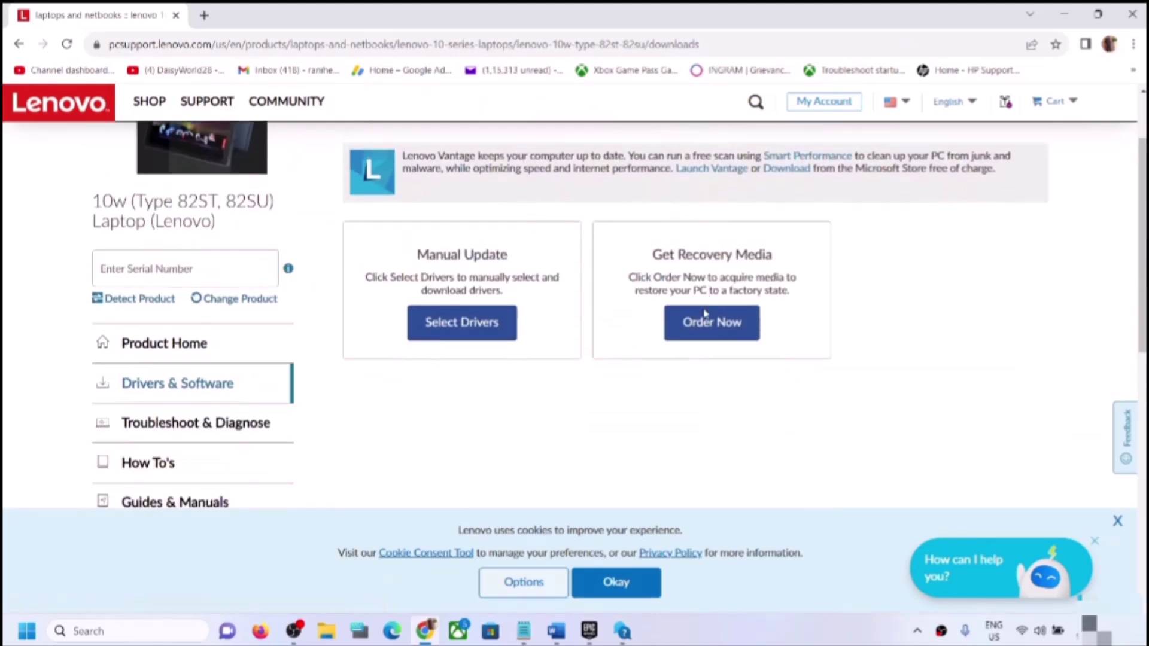
click(492, 277)
Open the Camera and Card Reader category in the manual driver list for the Lenovo 10w laptop
click(837, 247)
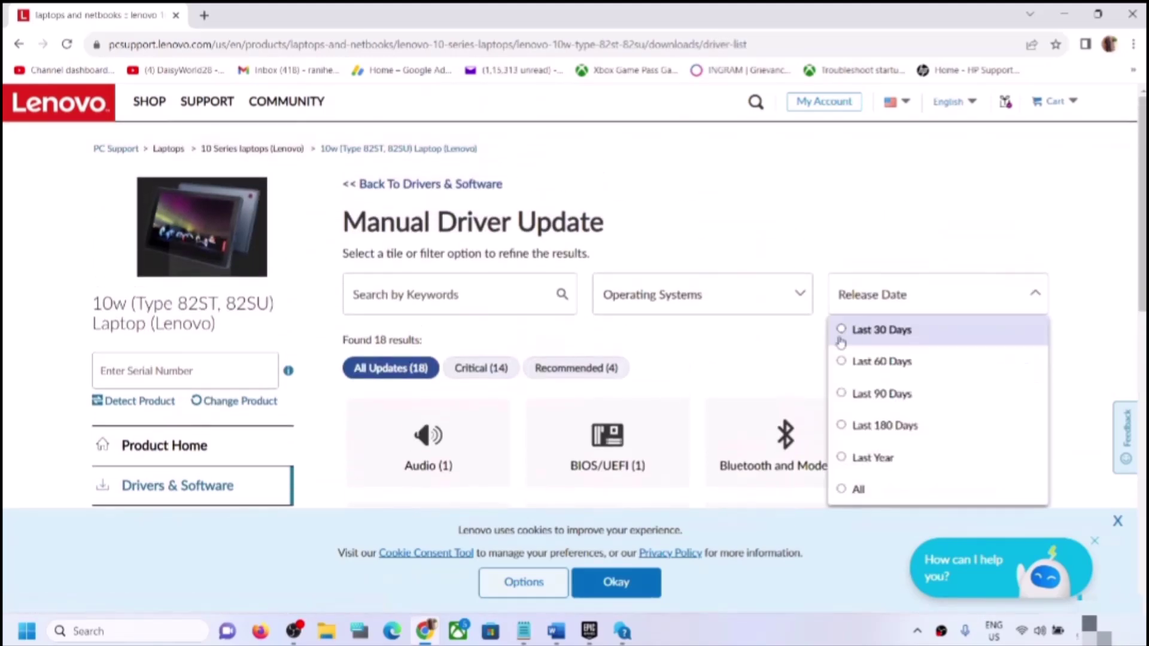
scroll(787, 356, down, 3)
scroll(965, 344, down, 1)
scroll(967, 269, up, 1)
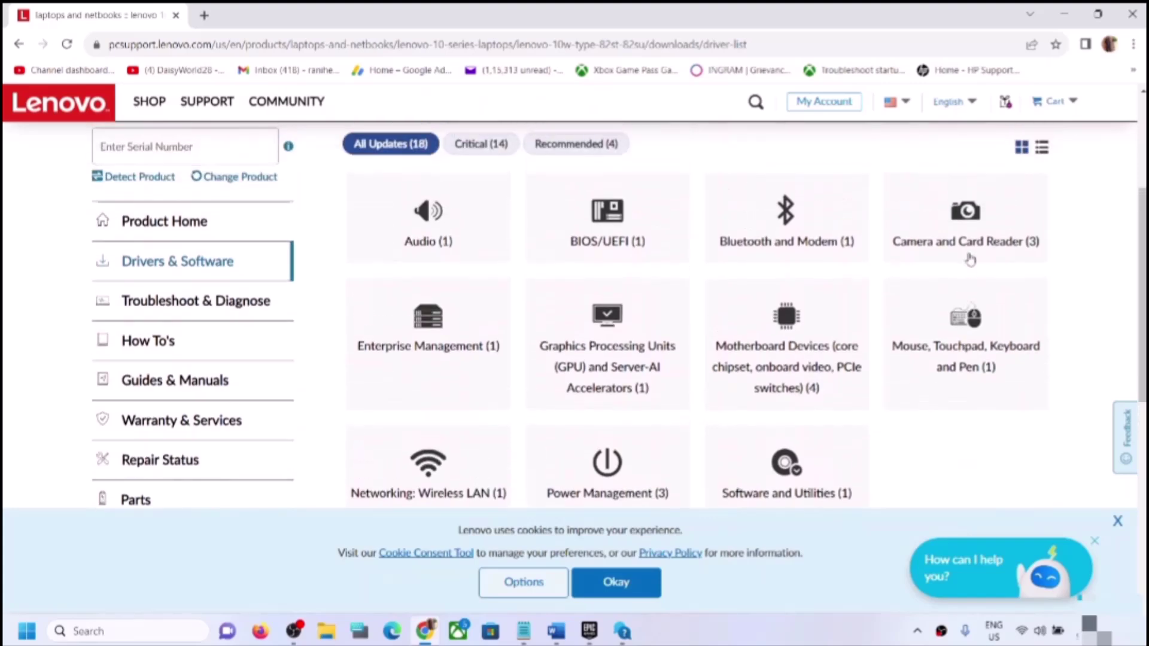
click(965, 240)
Look through the downloadable front and rear camera software packages for the Lenovo 10w laptop
scroll(660, 341, down, 2)
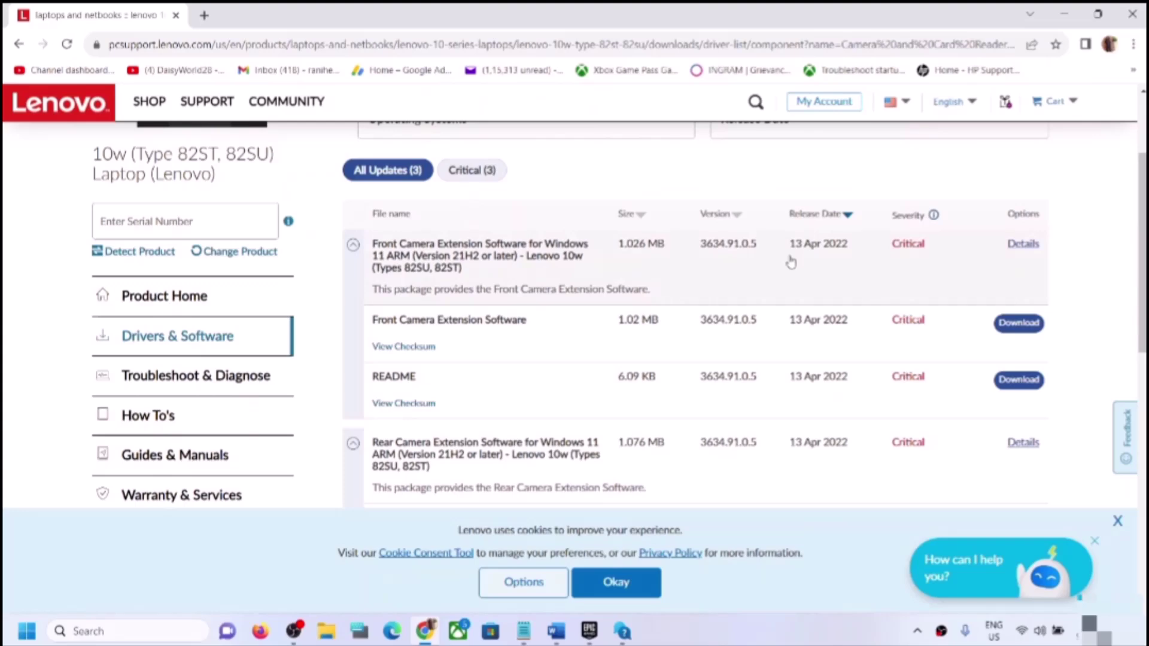
scroll(793, 269, down, 2)
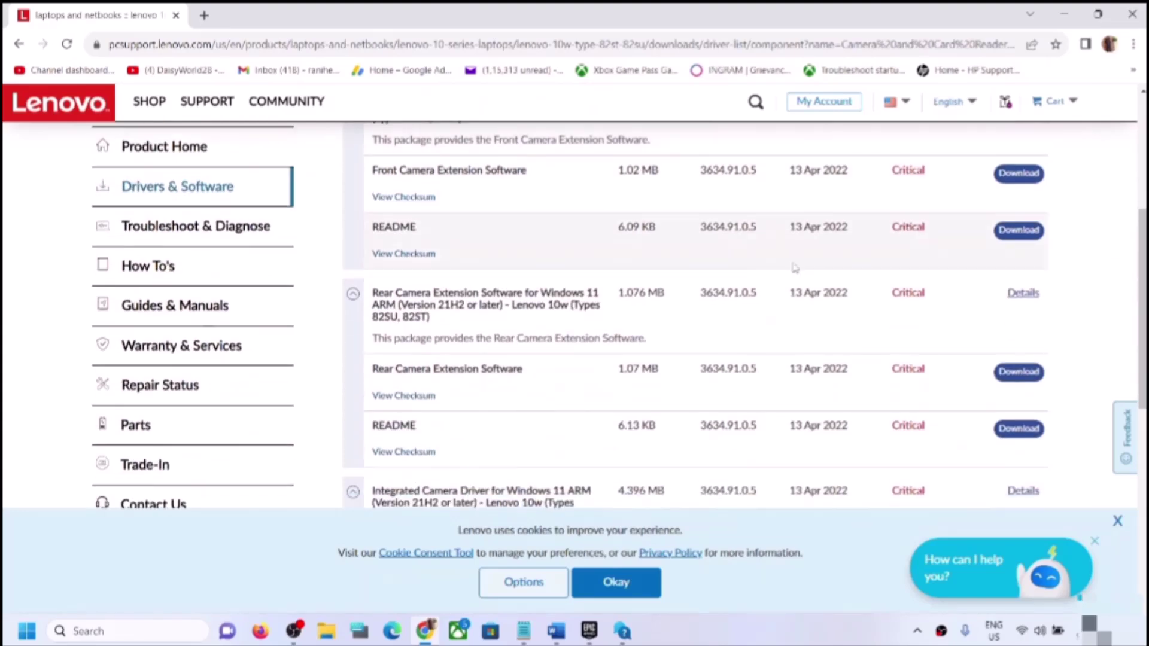
scroll(793, 269, up, 1)
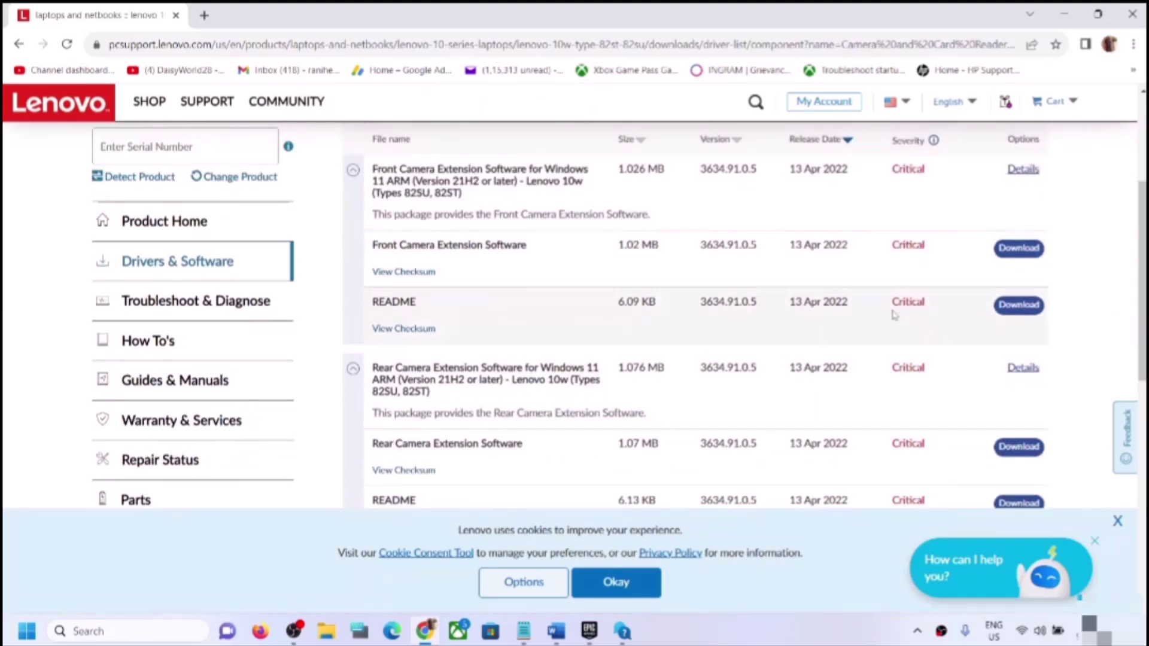
scroll(910, 366, up, 1)
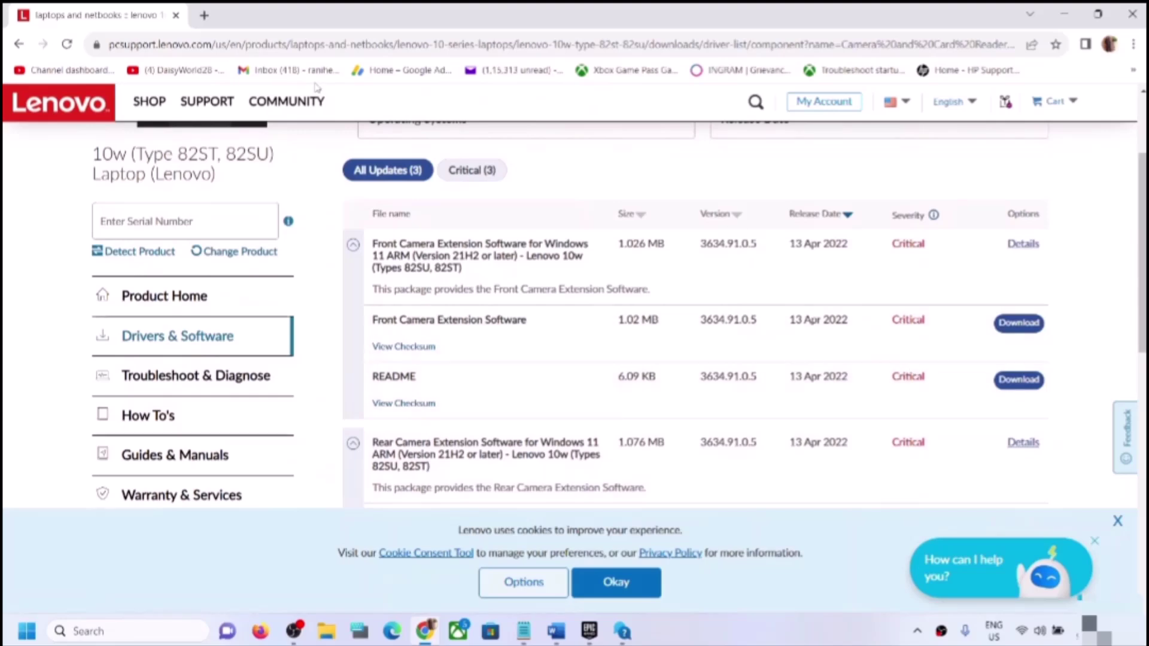
Close the browser and highlight the Step 14 instruction "Uninstall camera driver and restart your PC" in the Word document
click(1135, 15)
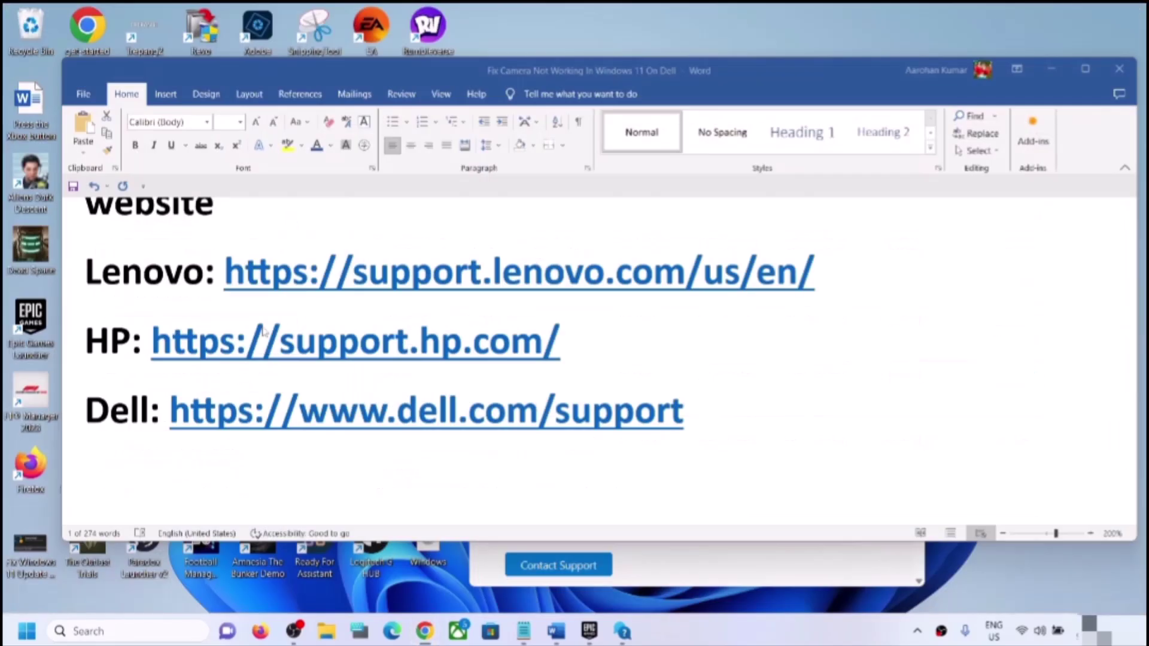
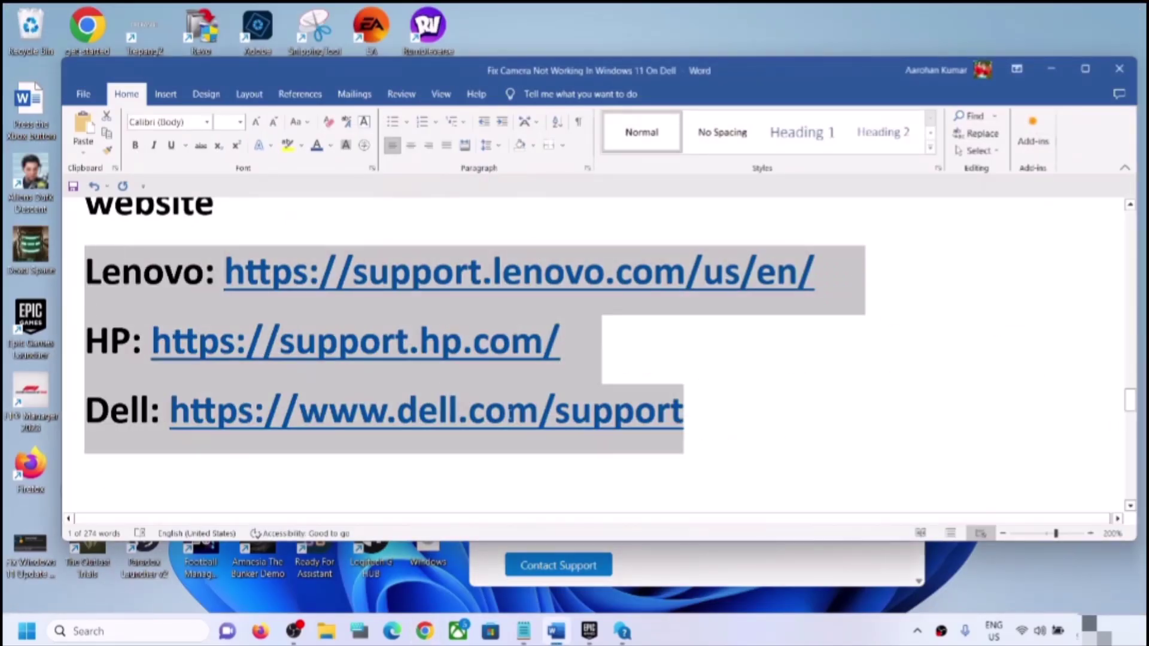
scroll(269, 424, down, 3)
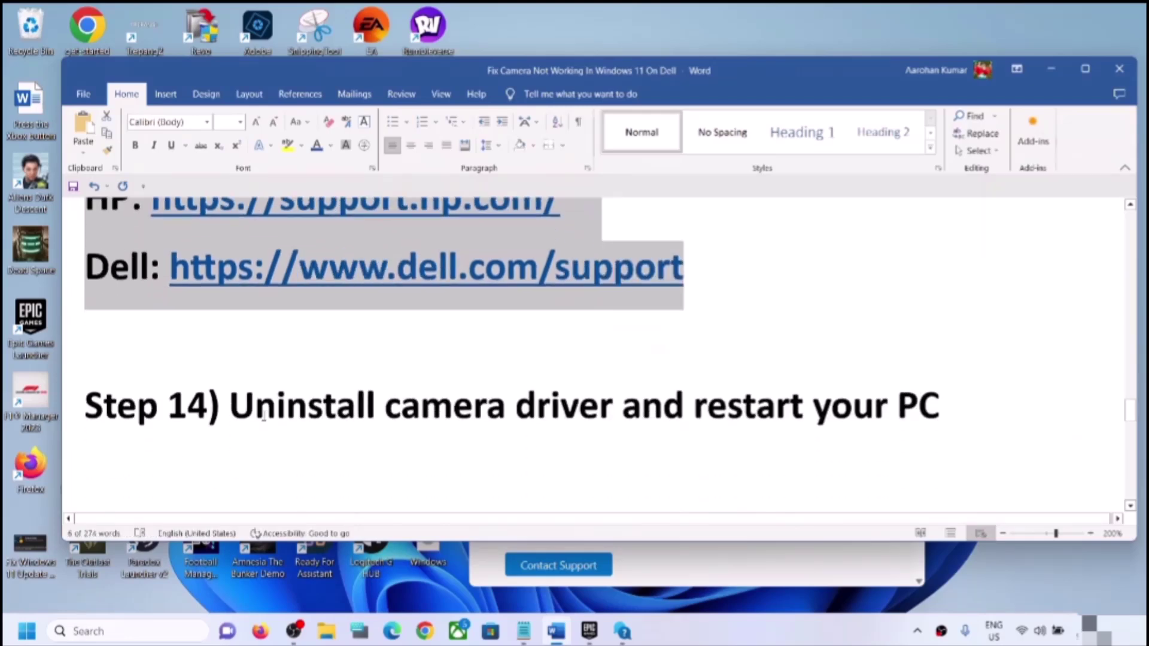
drag(232, 407, 941, 397)
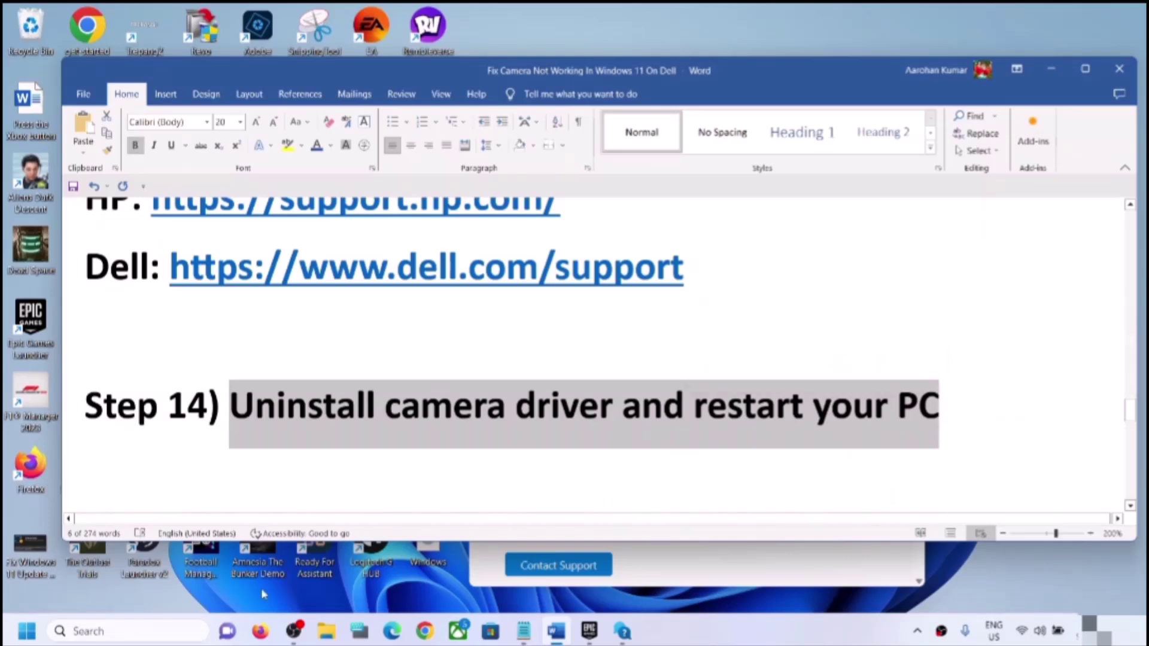
Bring up the uninstall prompt for the HP TrueVision HD Camera in Device Manager, cancel it and close Device Manager
right_click(19, 634)
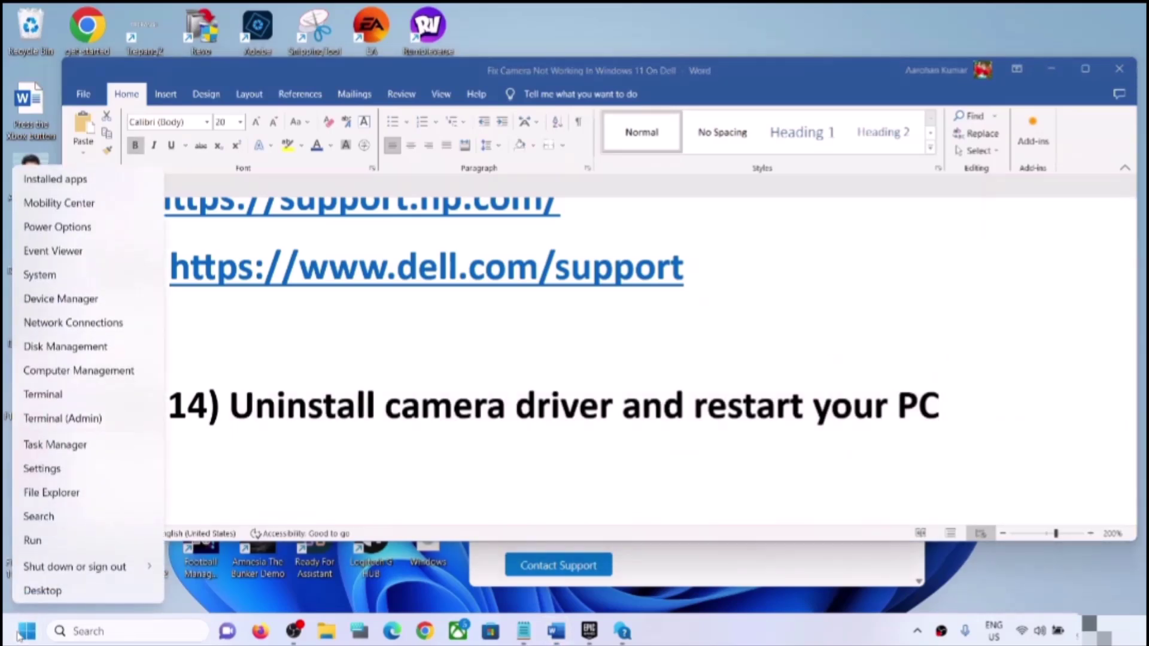
click(69, 304)
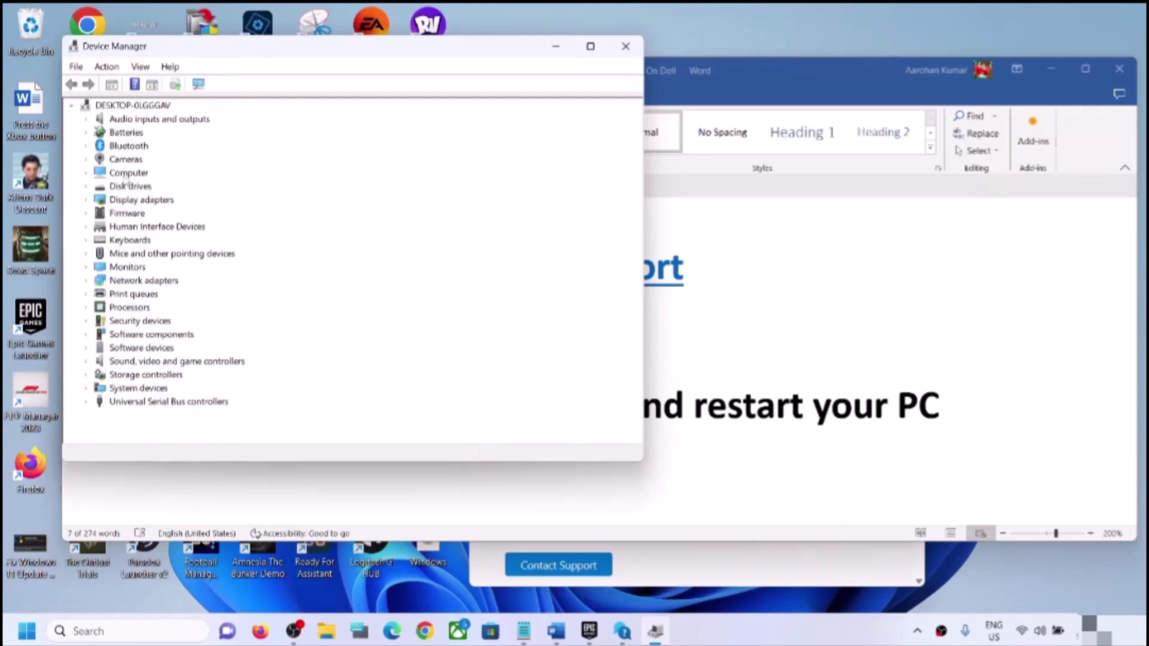
click(86, 160)
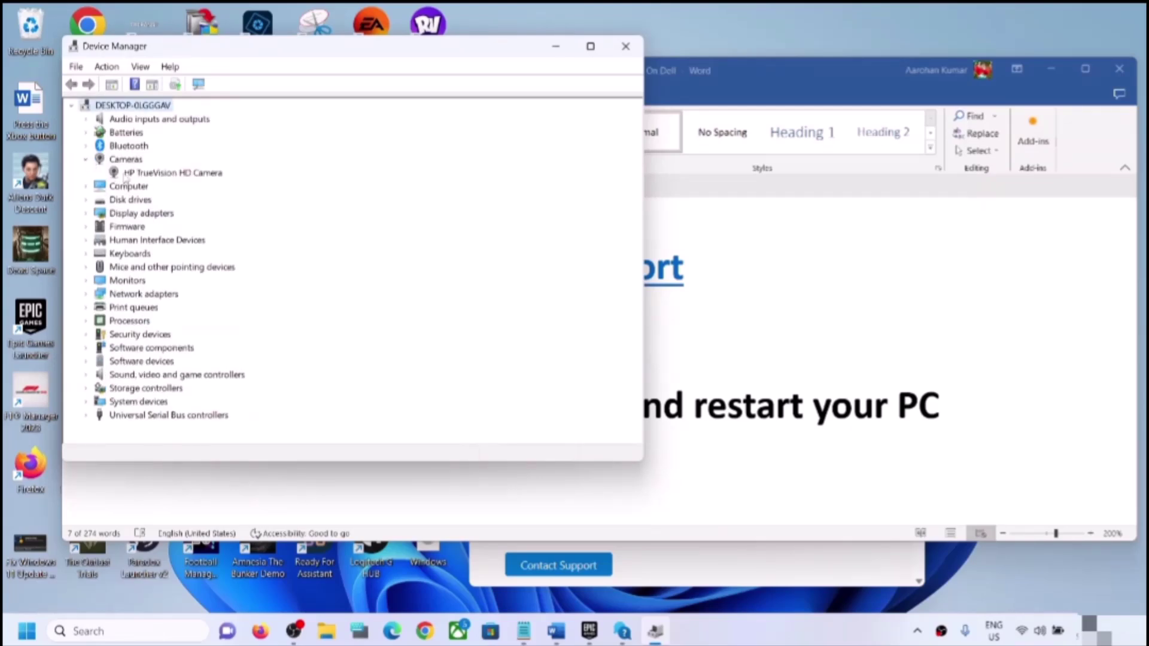
right_click(173, 174)
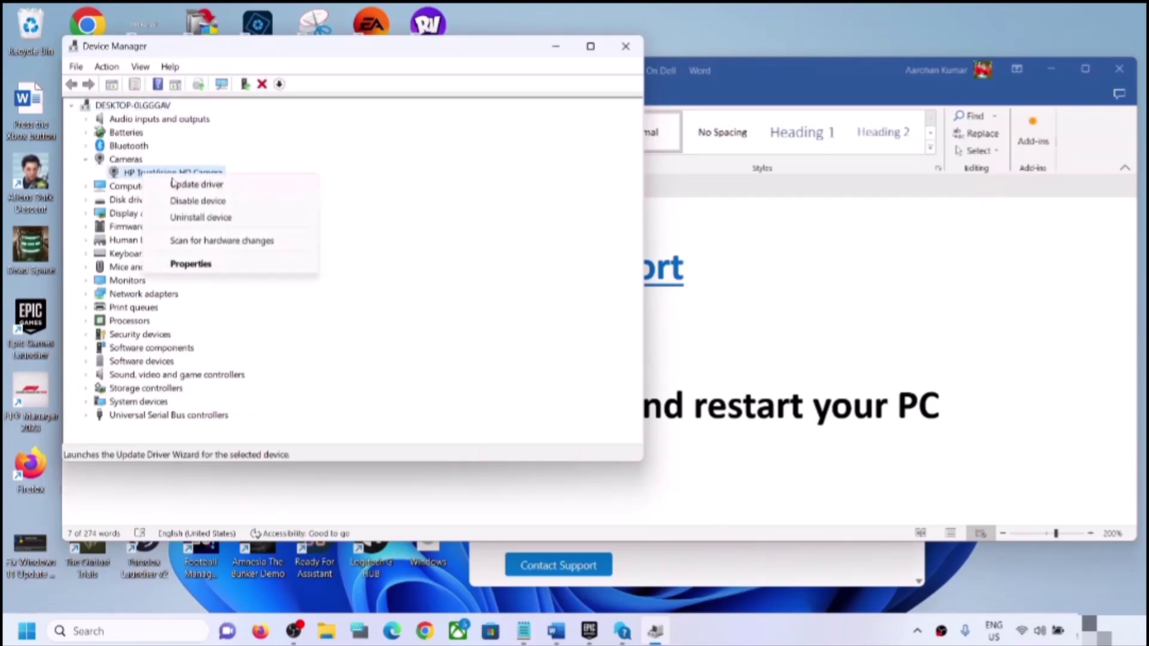
click(212, 218)
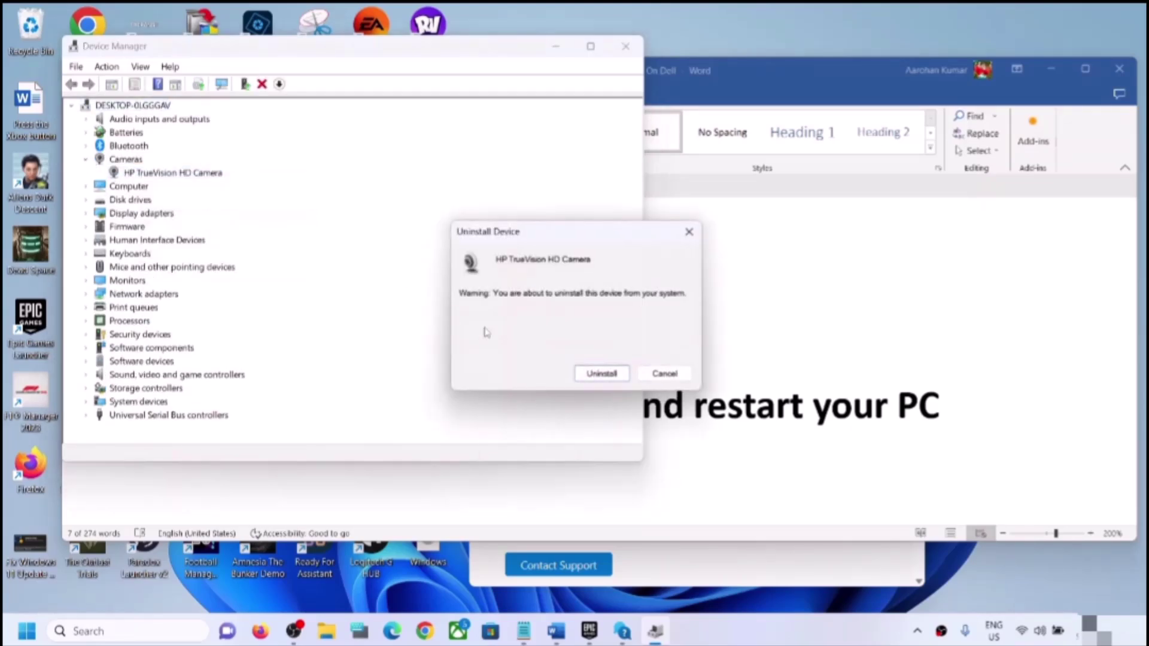
click(601, 374)
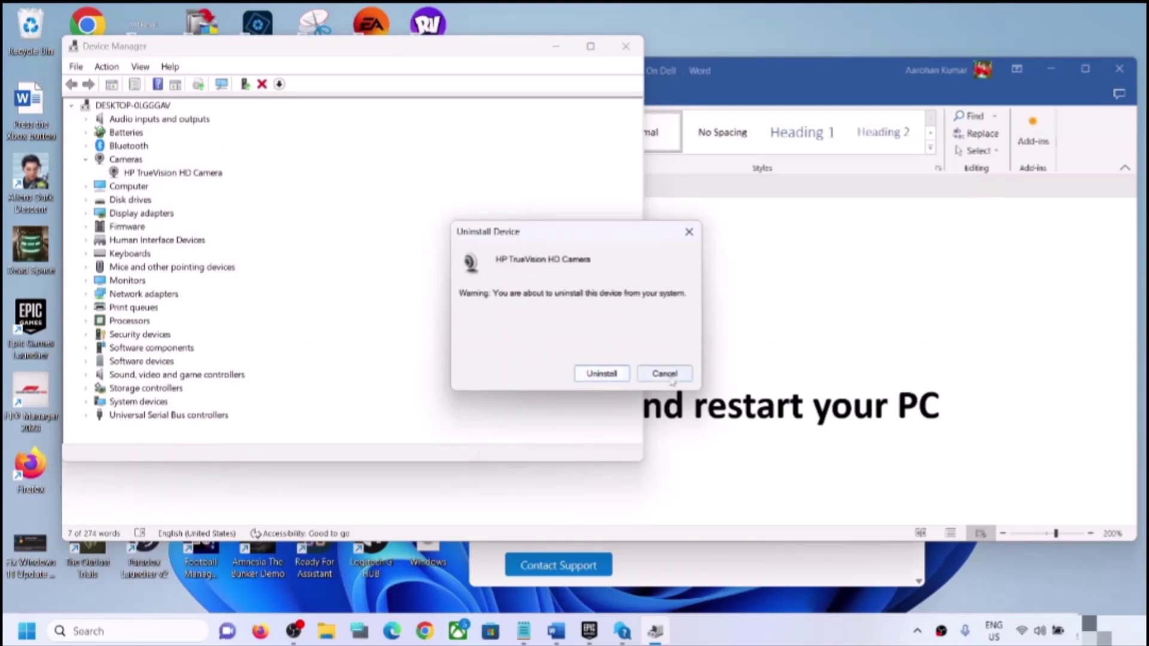
click(623, 46)
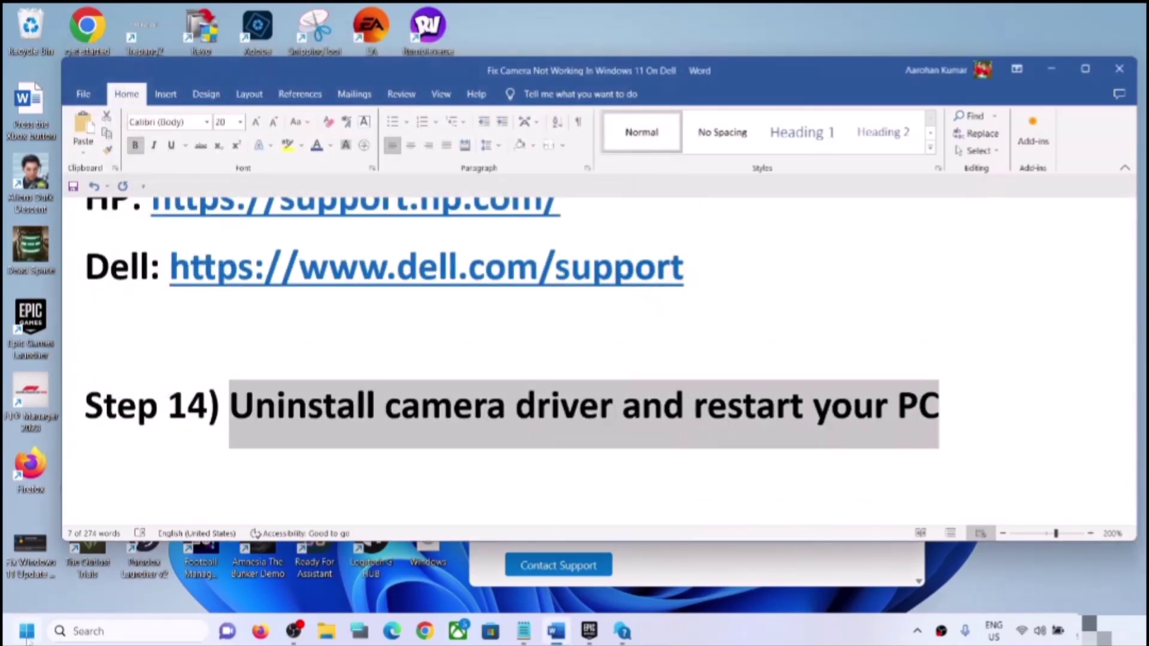
Show the Windows Restart power option, and dismiss it without restarting the PC
click(27, 631)
click(437, 580)
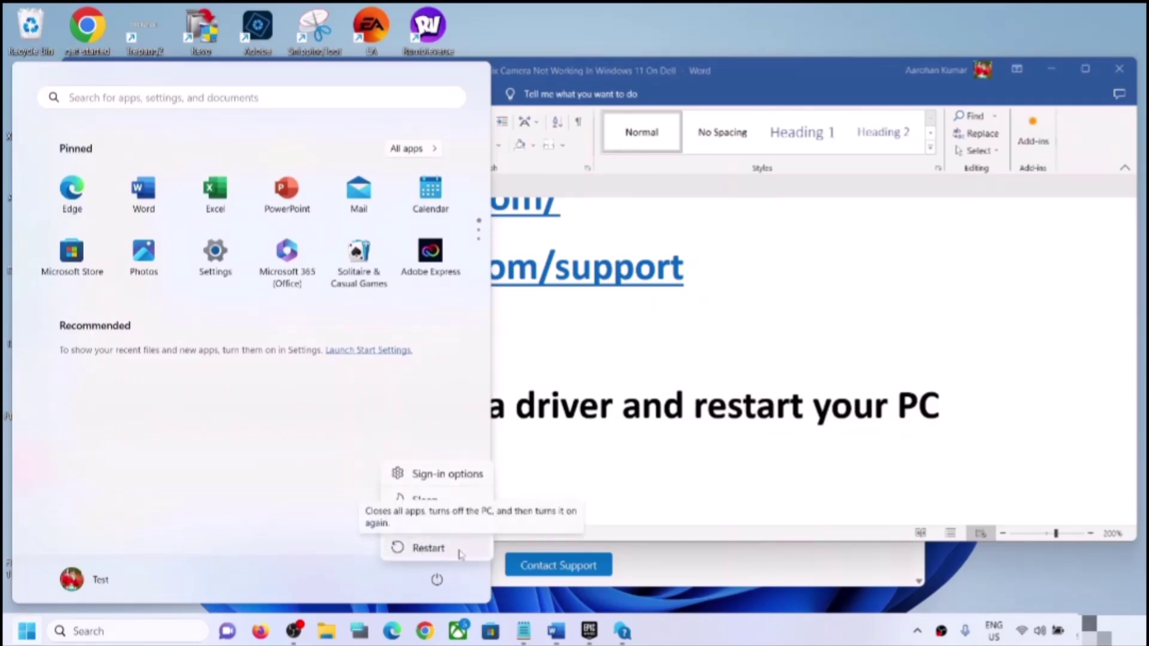
click(637, 403)
Highlight "camera driver" in Step 14, followed by the wording from "Uninstall" through "restart"
triple_click(607, 412)
drag(397, 413, 623, 413)
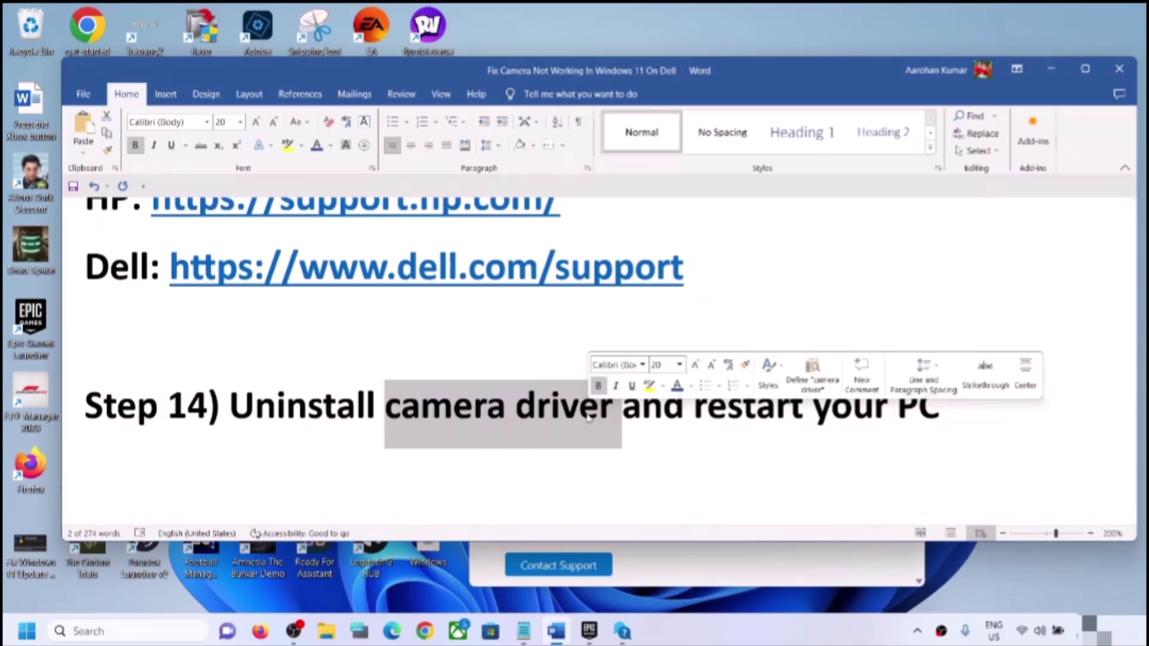
click(670, 422)
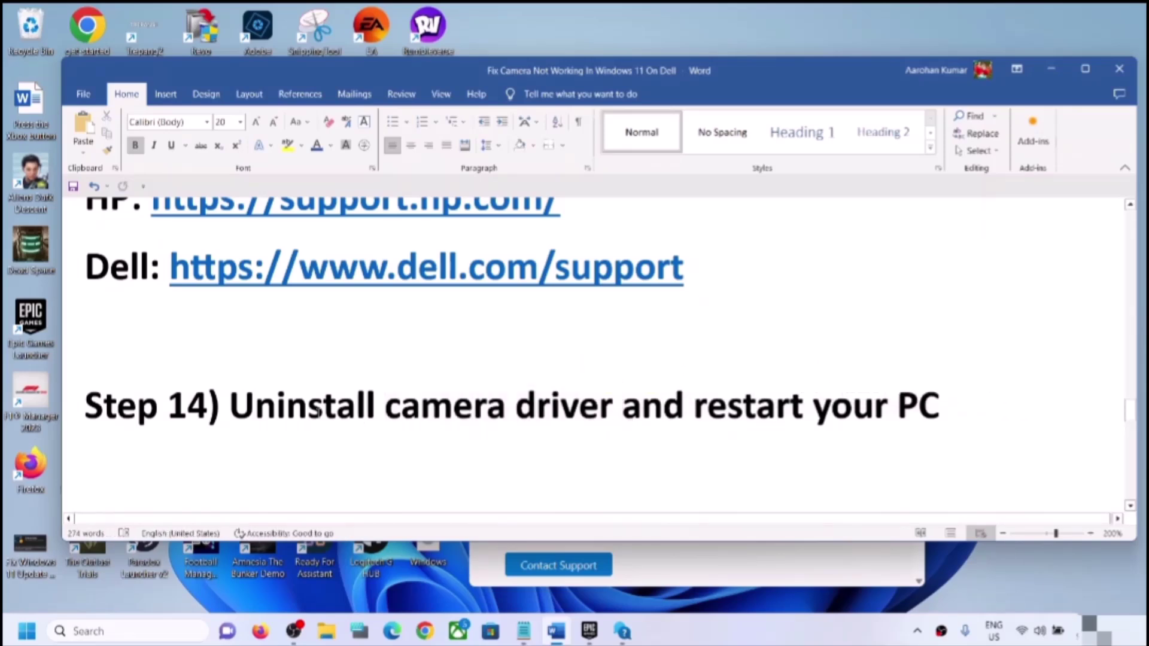
drag(805, 419, 323, 416)
Go to Step 15 and highlight "Start your PC and immediately tap F2 to enter the BIOS"
scroll(398, 413, down, 5)
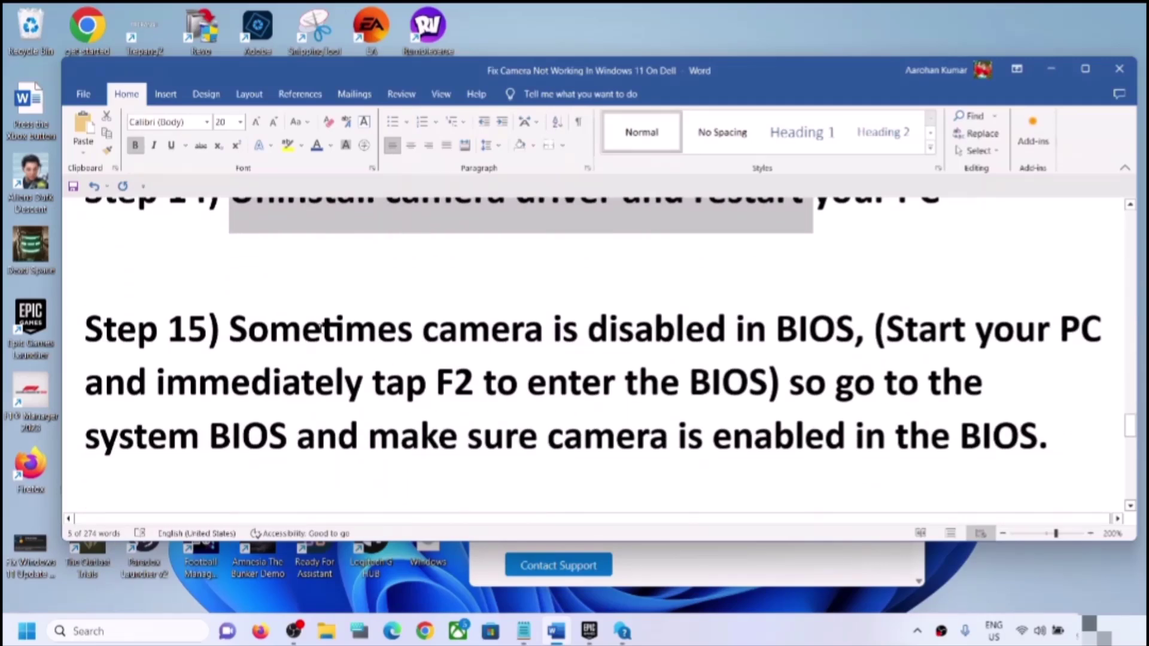
drag(323, 328, 777, 383)
click(886, 338)
click(885, 329)
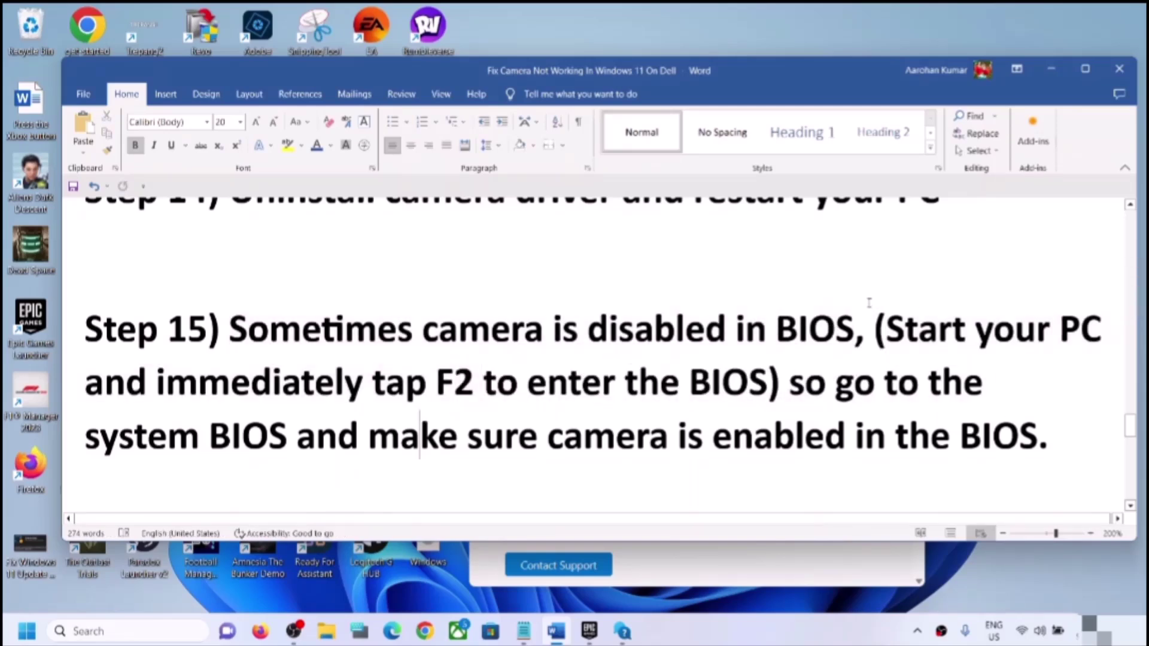
drag(885, 329, 768, 383)
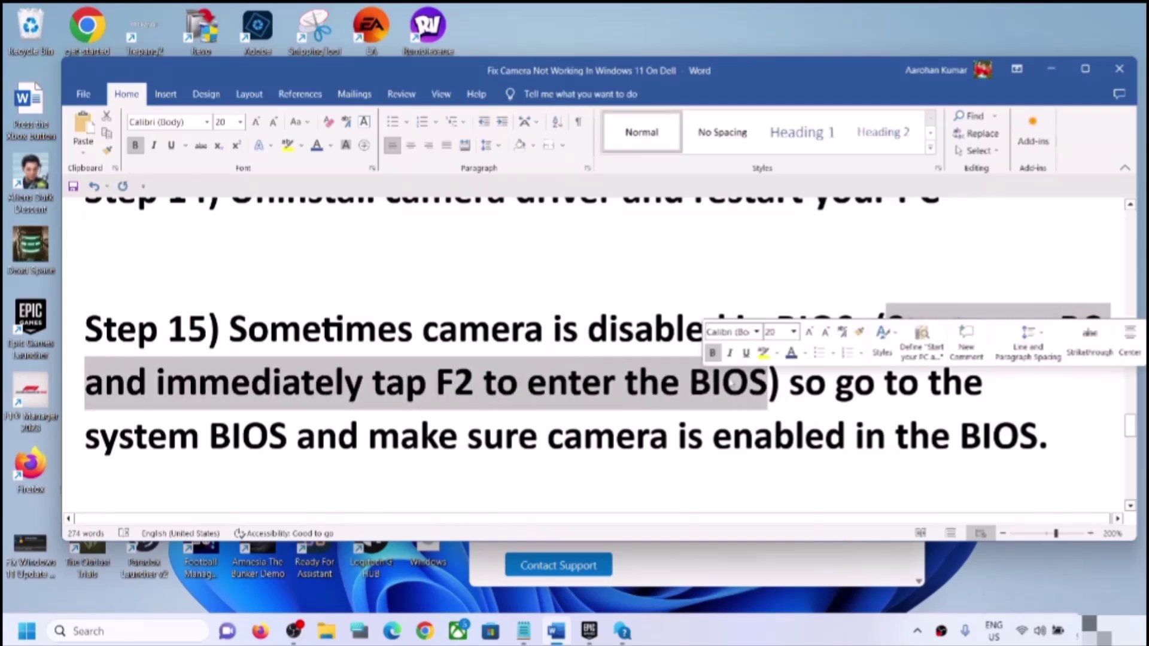
Highlight "tap F2", the words about entering the BIOS, and "F2" within Step 15
click(386, 383)
drag(386, 386, 477, 389)
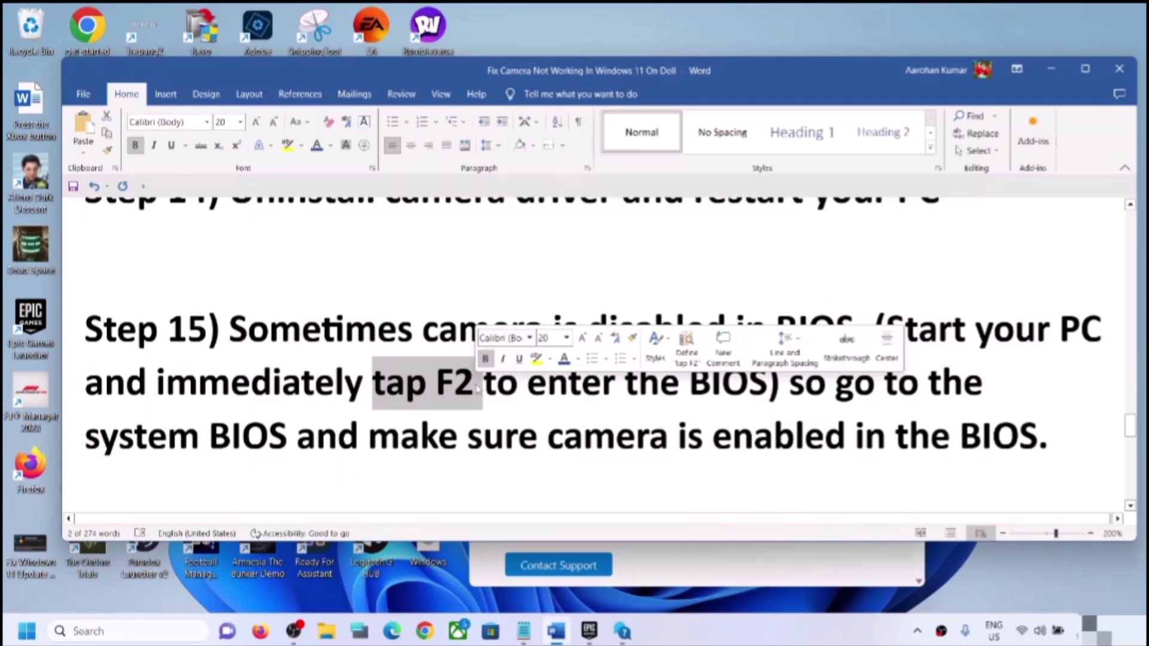
drag(541, 385, 727, 386)
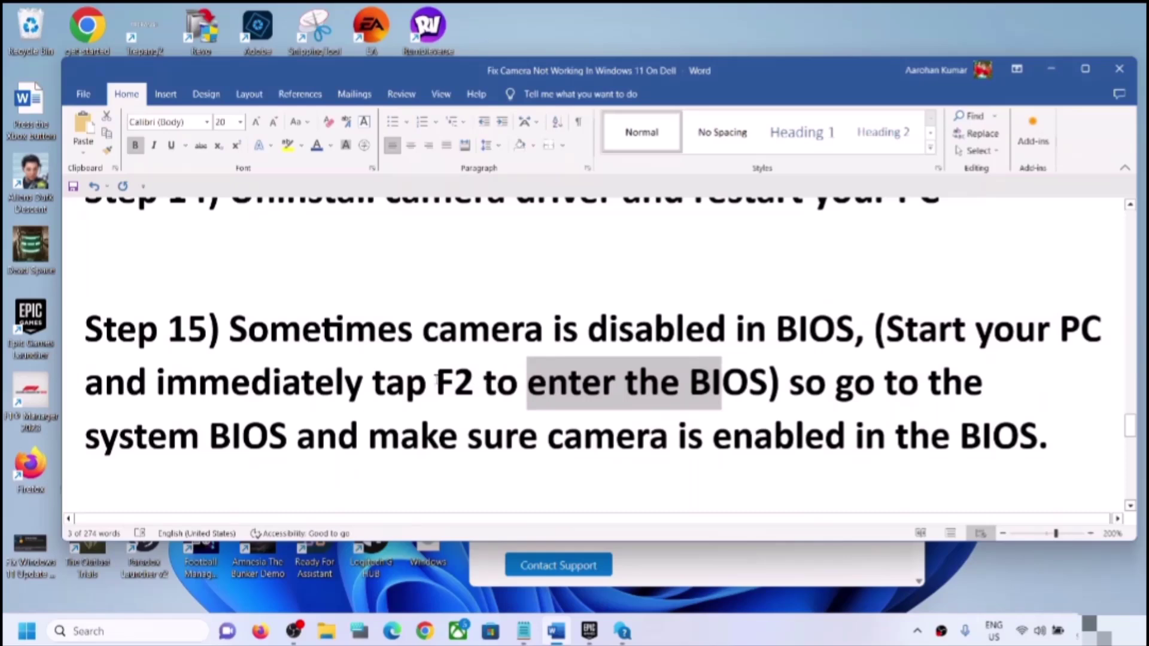
drag(436, 383, 475, 383)
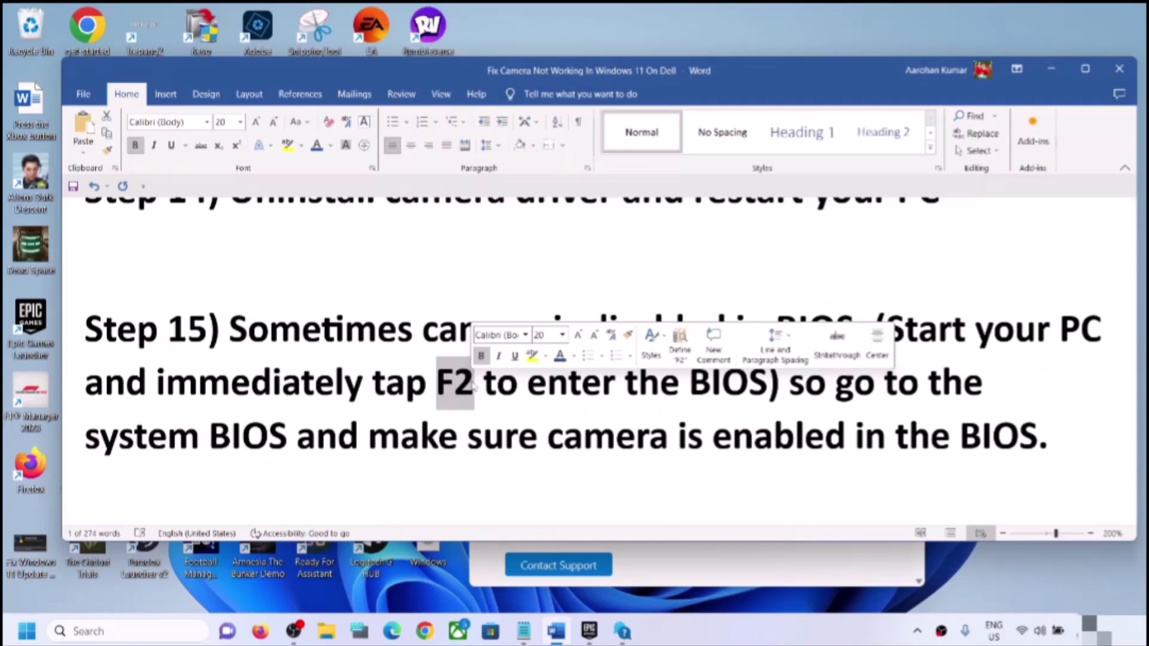
click(405, 383)
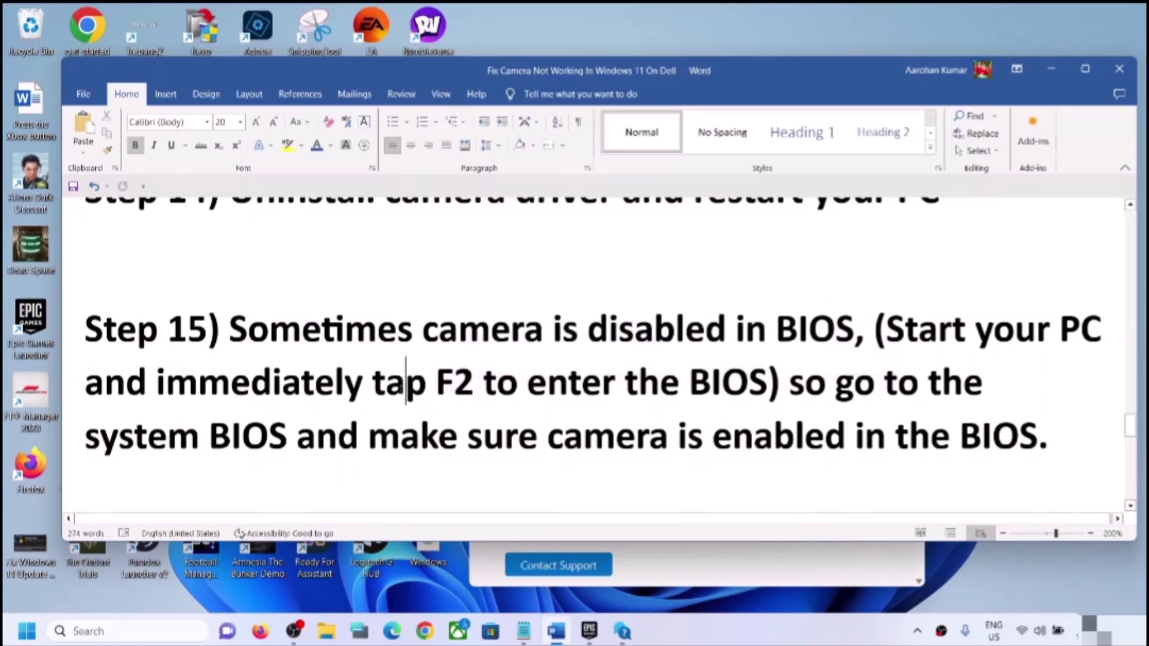
drag(411, 382, 470, 388)
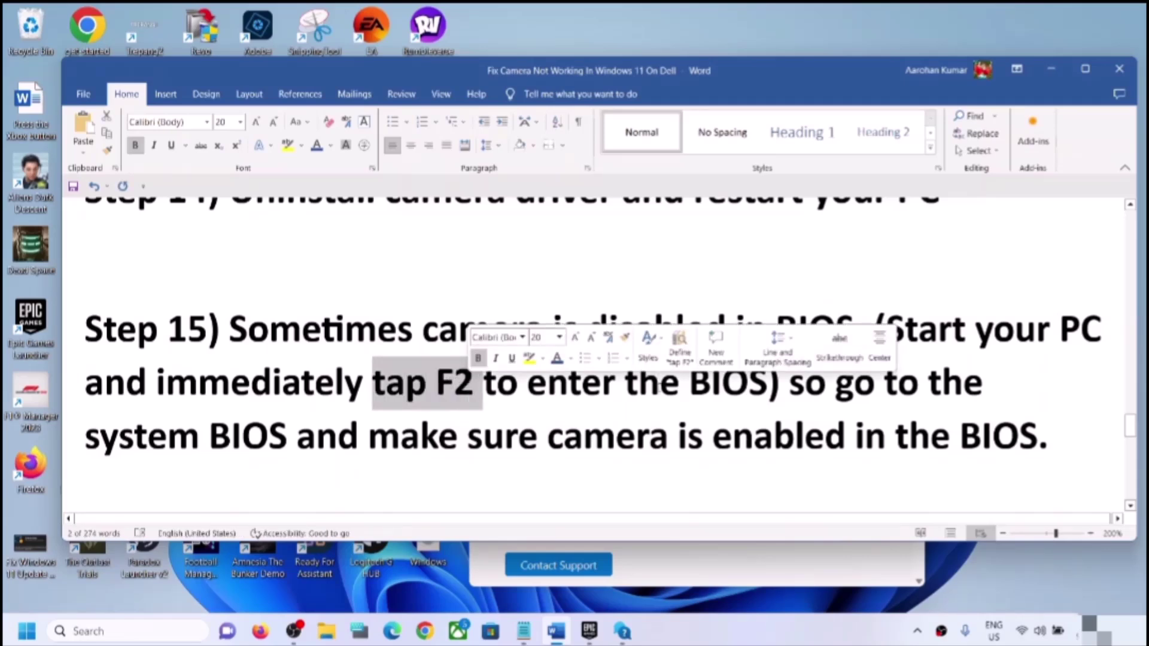
click(647, 390)
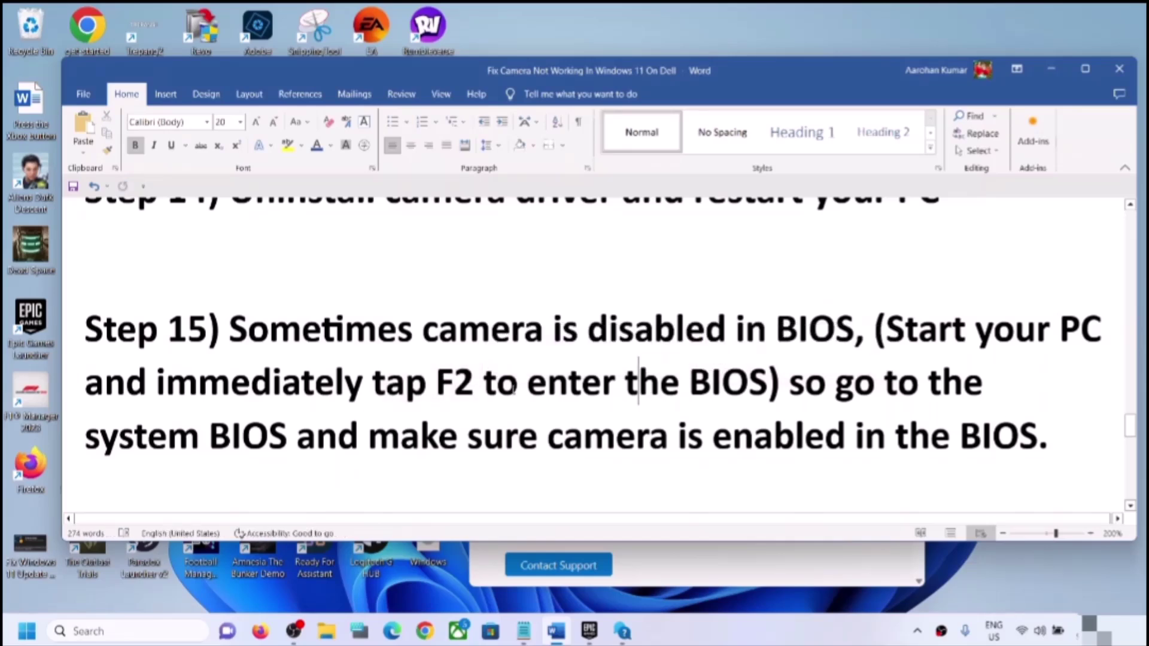
Highlight "make sure camera is enabled in the BIOS" and the disabled and enabled wording in Step 15
drag(461, 382, 766, 383)
click(703, 435)
drag(368, 440, 1054, 424)
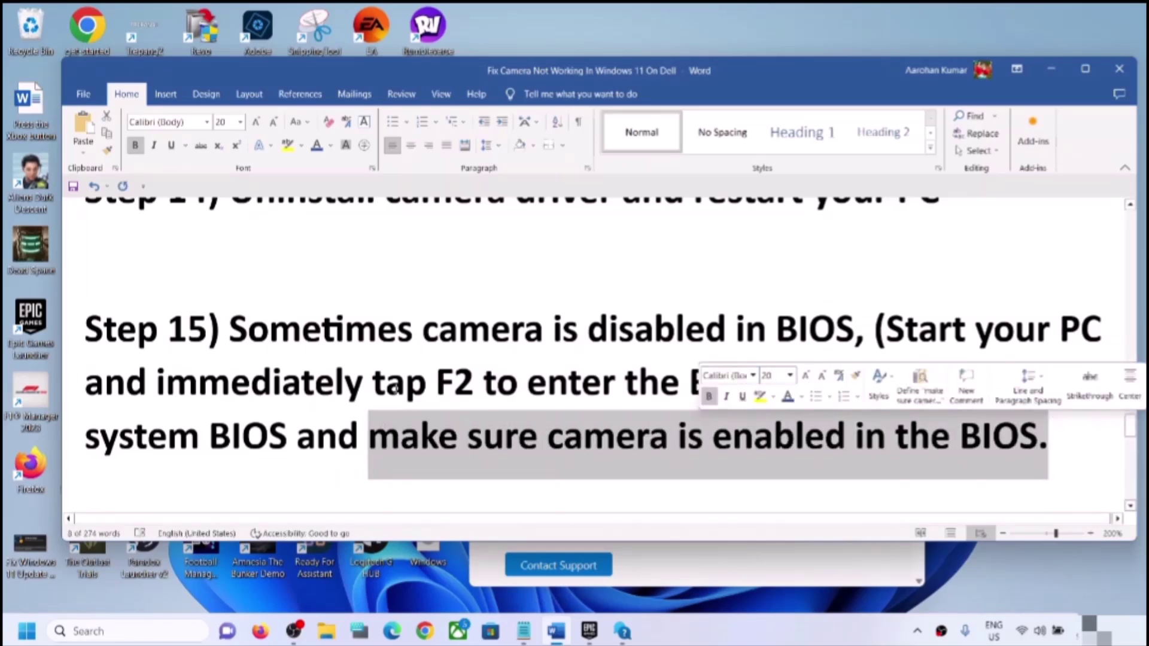
click(389, 386)
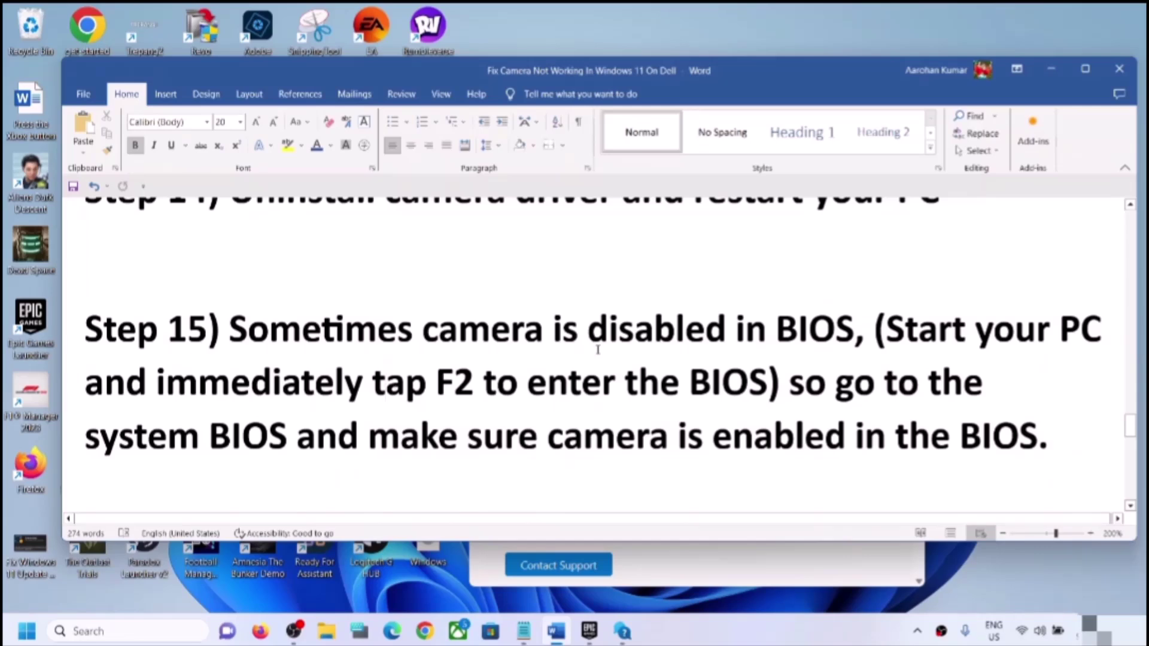
drag(553, 329, 686, 330)
drag(678, 436, 910, 437)
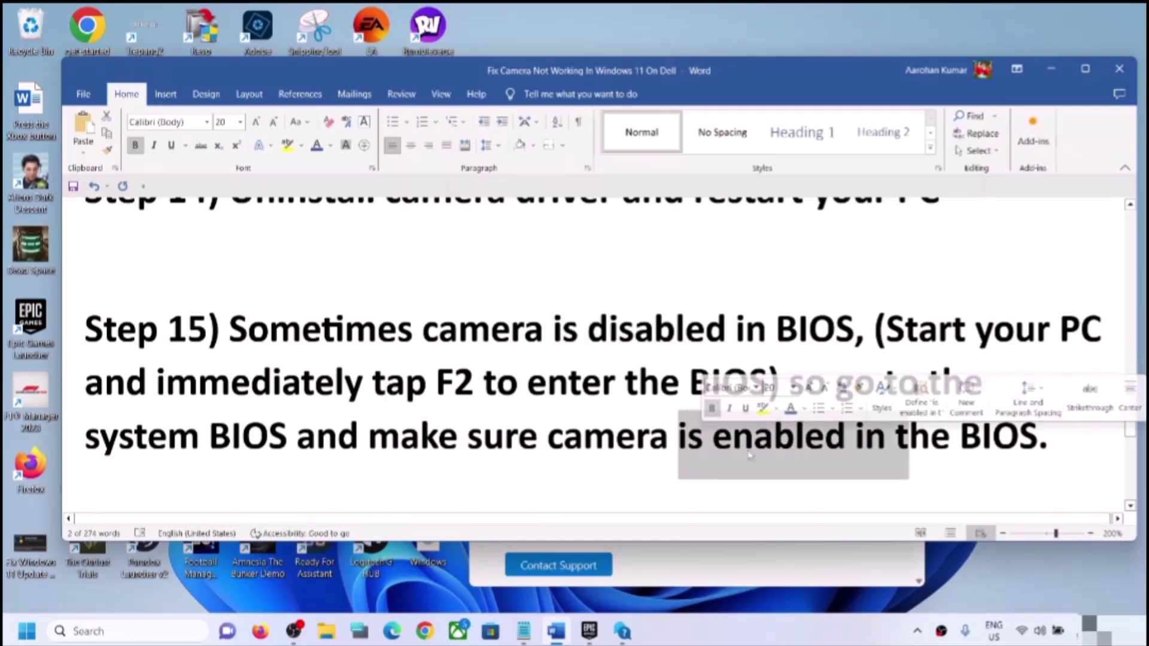
click(551, 434)
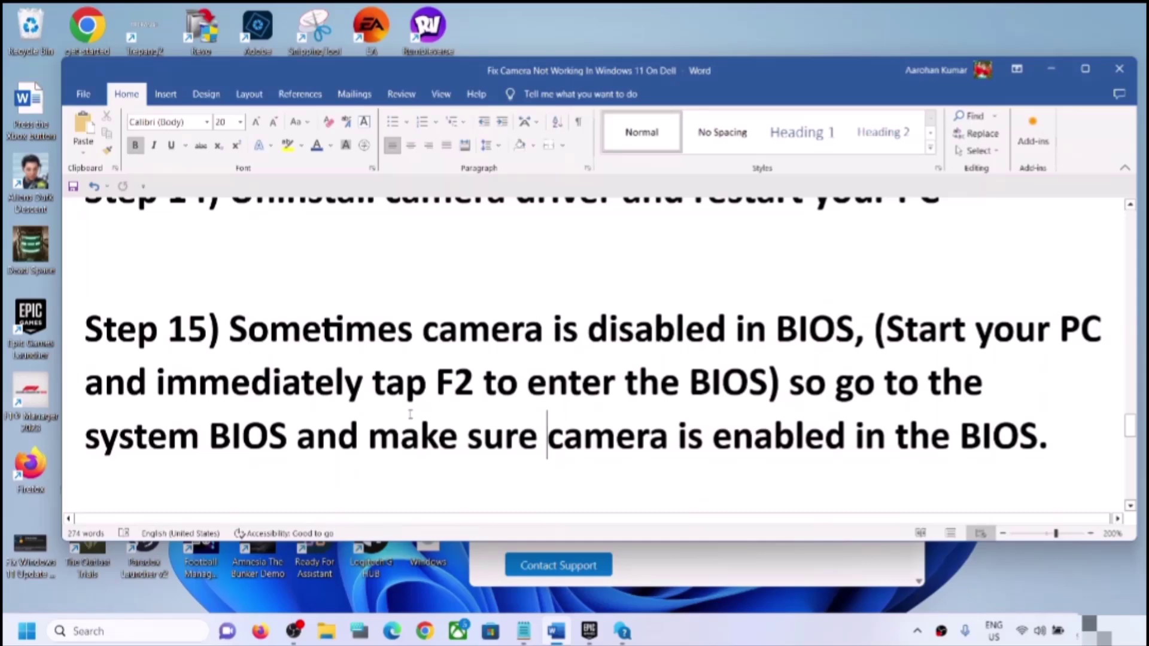
Go to Step 16 and highlight its instruction "Update Windows 11"
scroll(406, 409, down, 3)
scroll(406, 408, down, 2)
scroll(404, 403, up, 2)
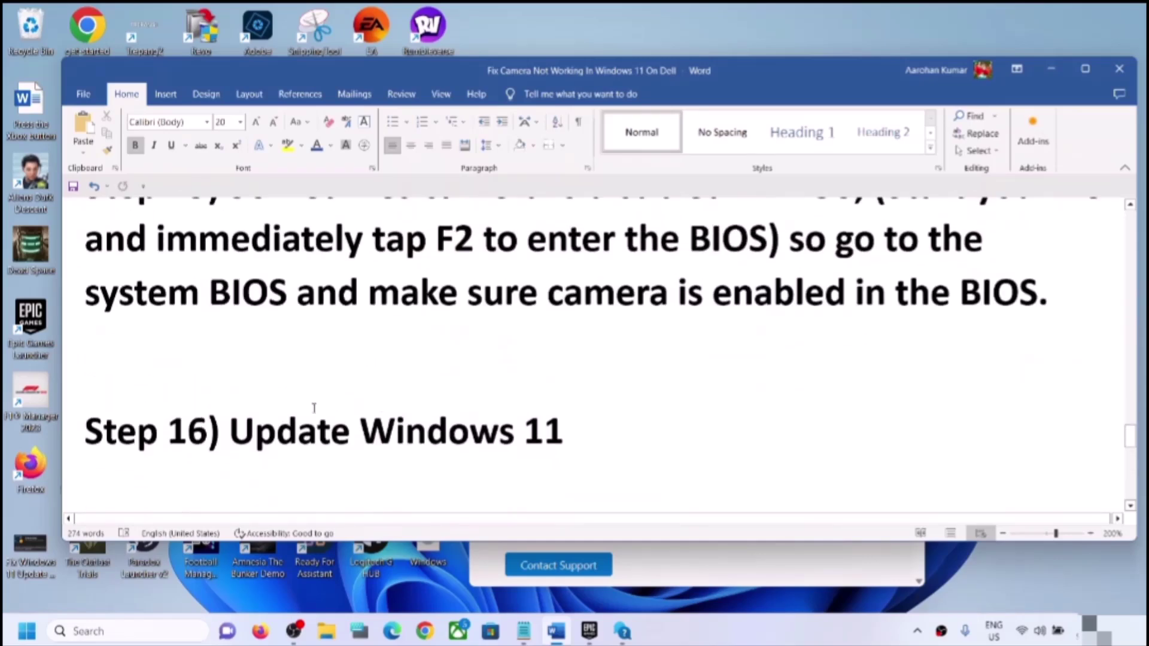
drag(230, 432, 646, 419)
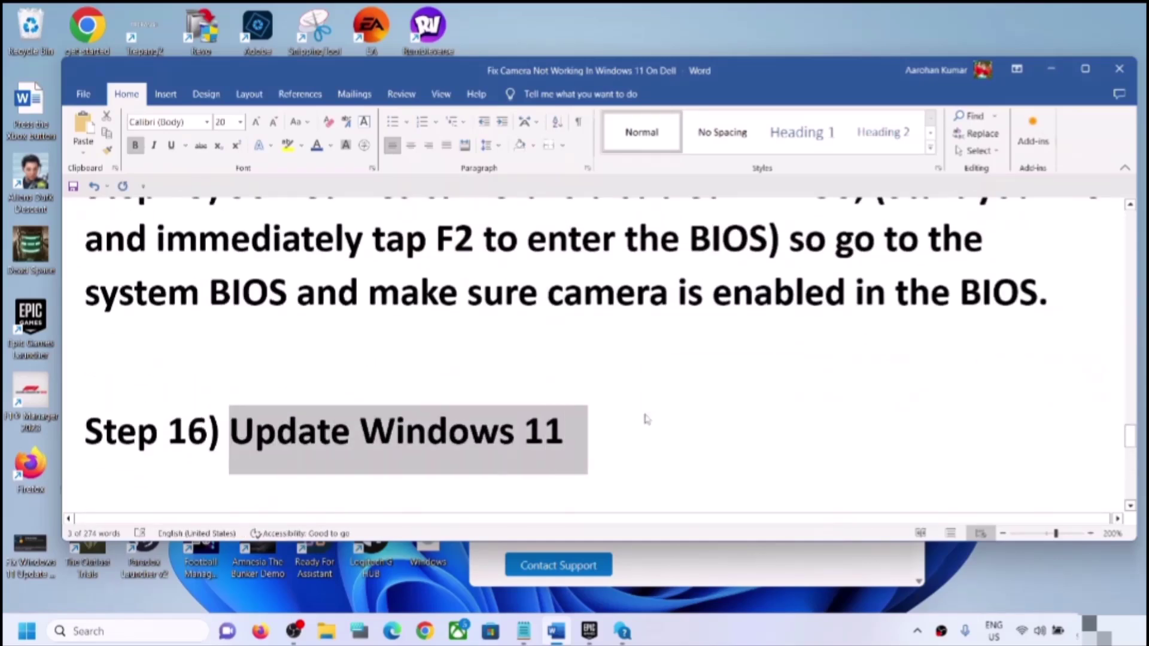
Check for Windows updates in the system settings, and minimize the settings window to return to the document
key(super+i)
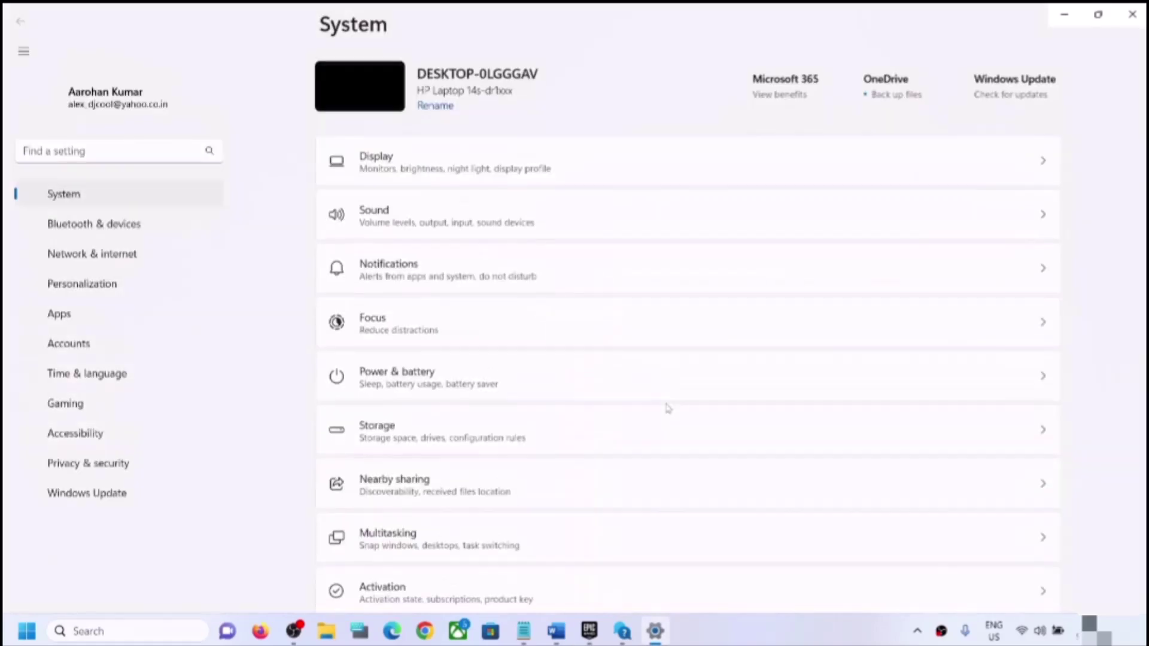
click(114, 464)
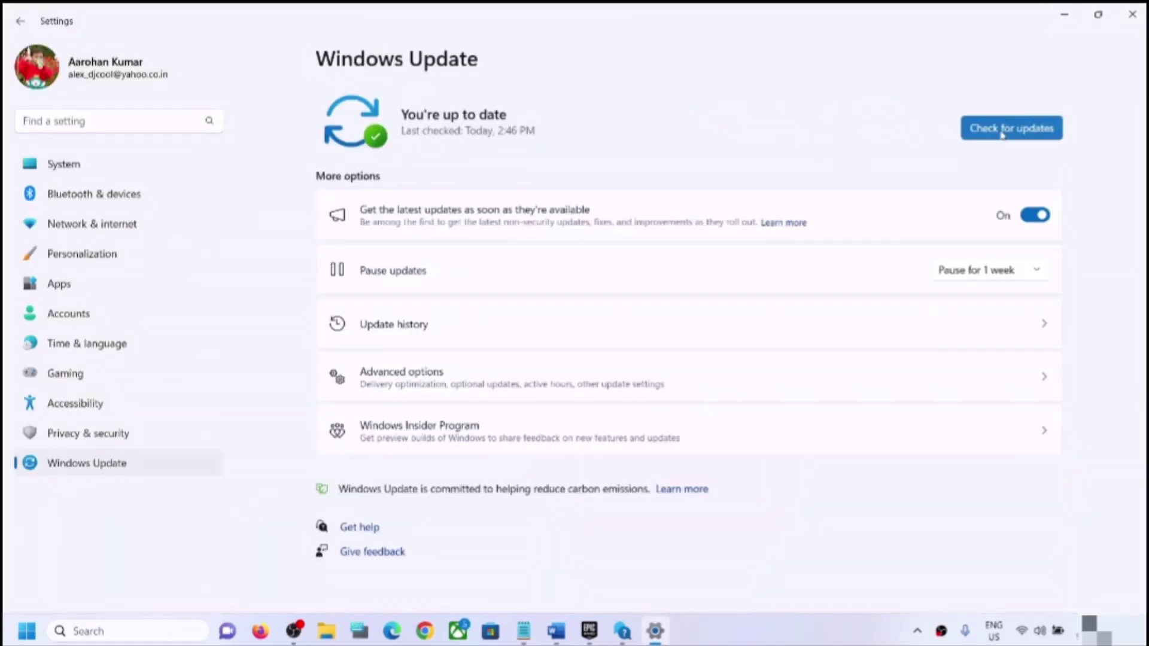
click(1002, 135)
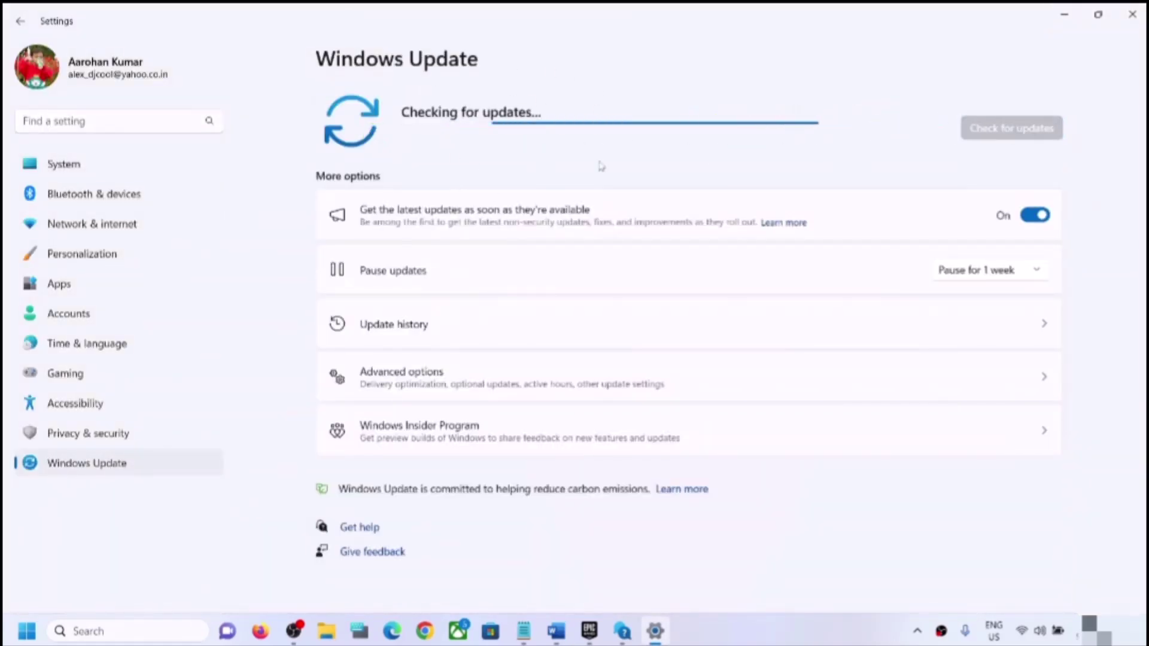
click(1063, 14)
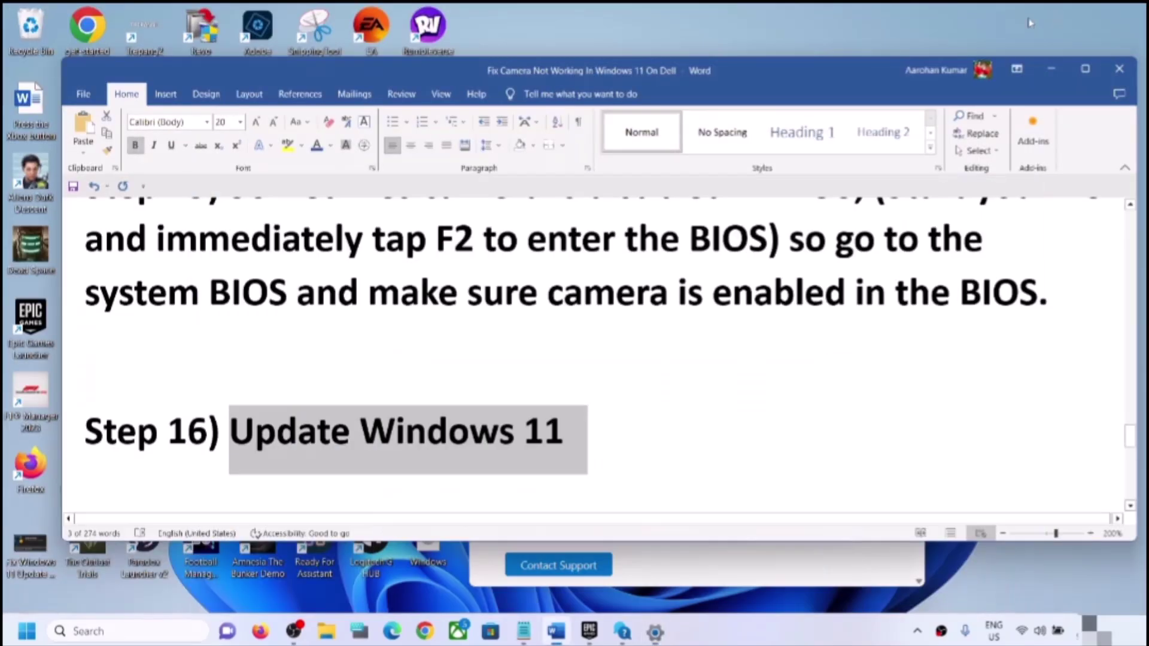
Go to Step 17 of the document, search Windows for "system configuration" and open the System Configuration app
scroll(493, 393, down, 5)
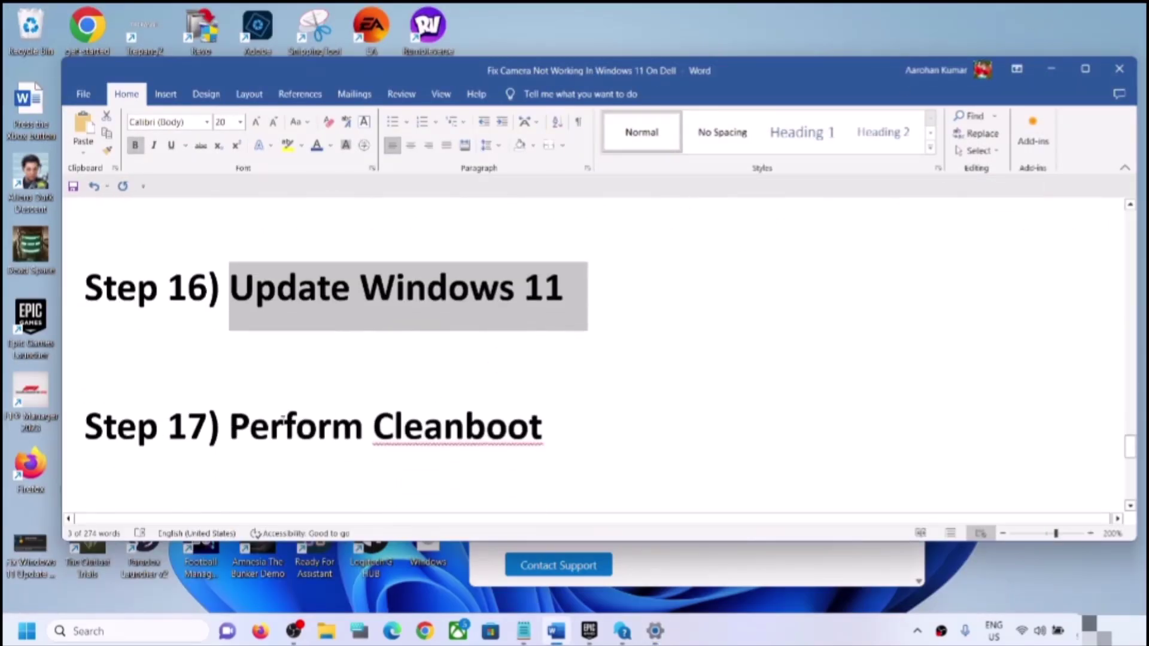
click(89, 633)
text(sy)
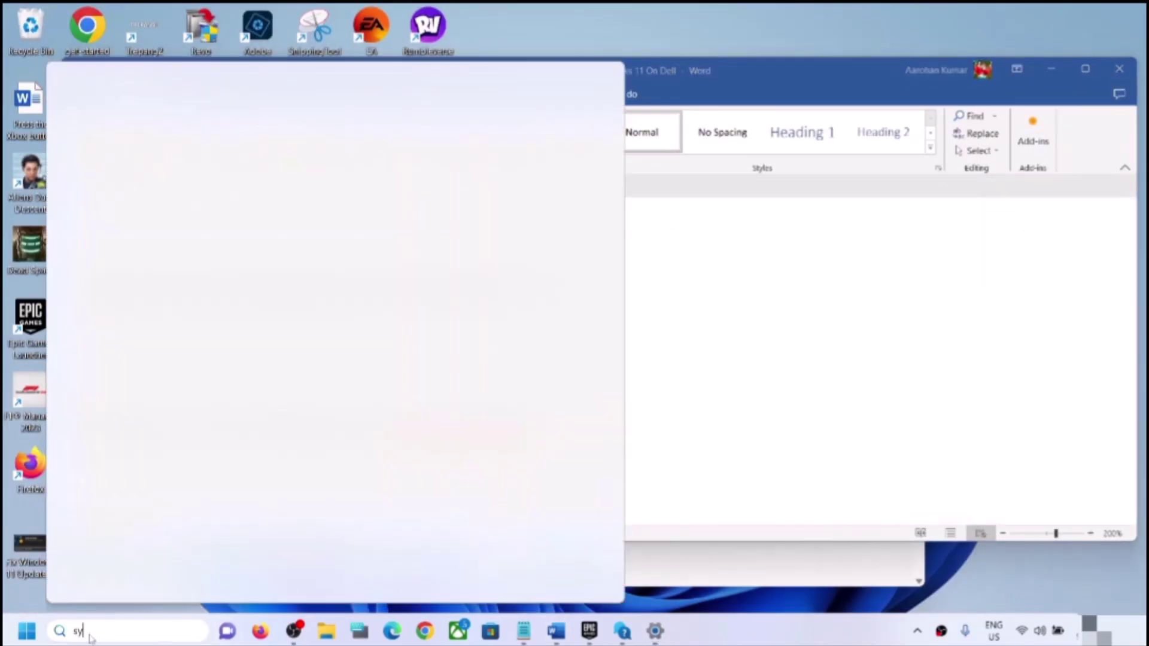
text(stem)
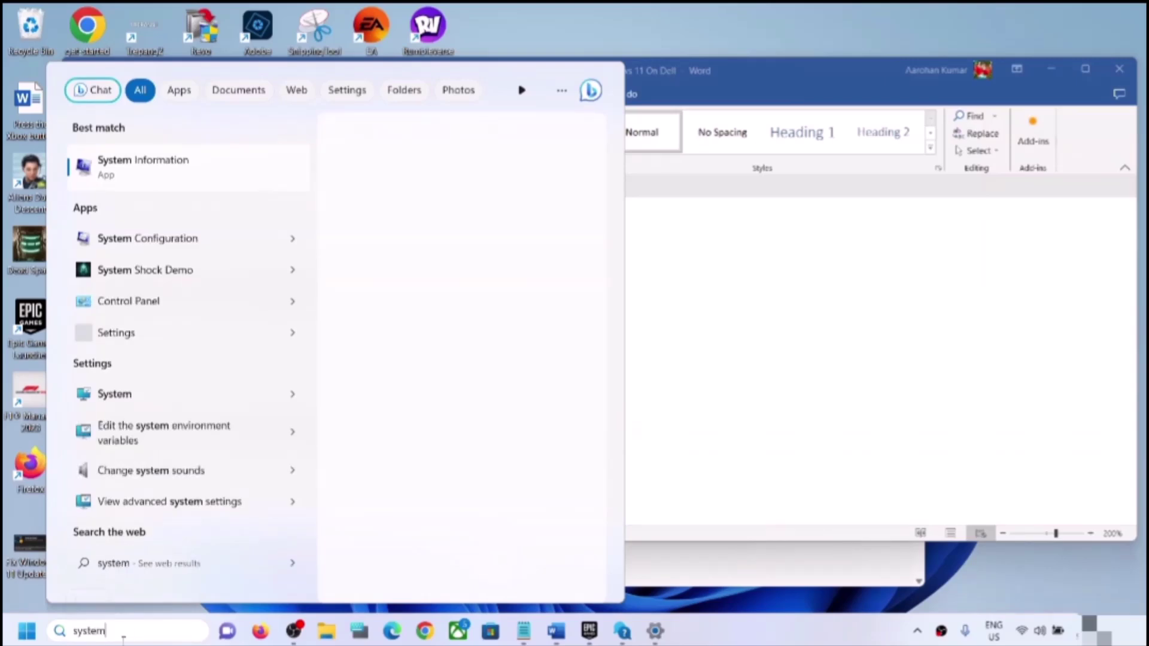
text( con)
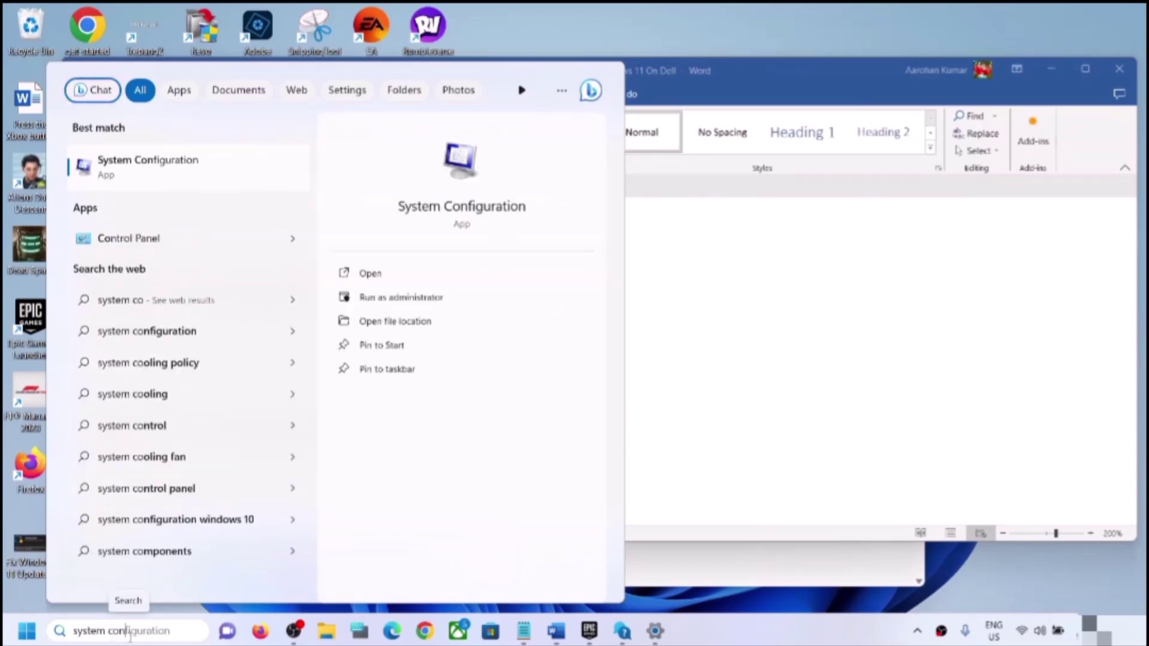
text(figuration)
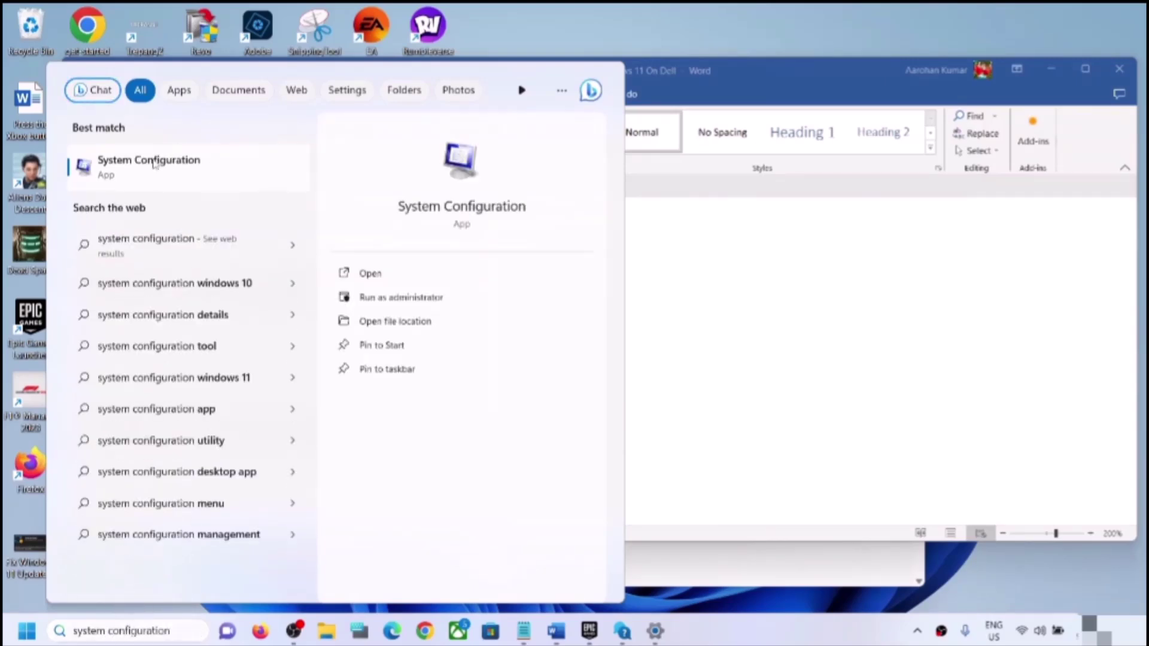
click(155, 165)
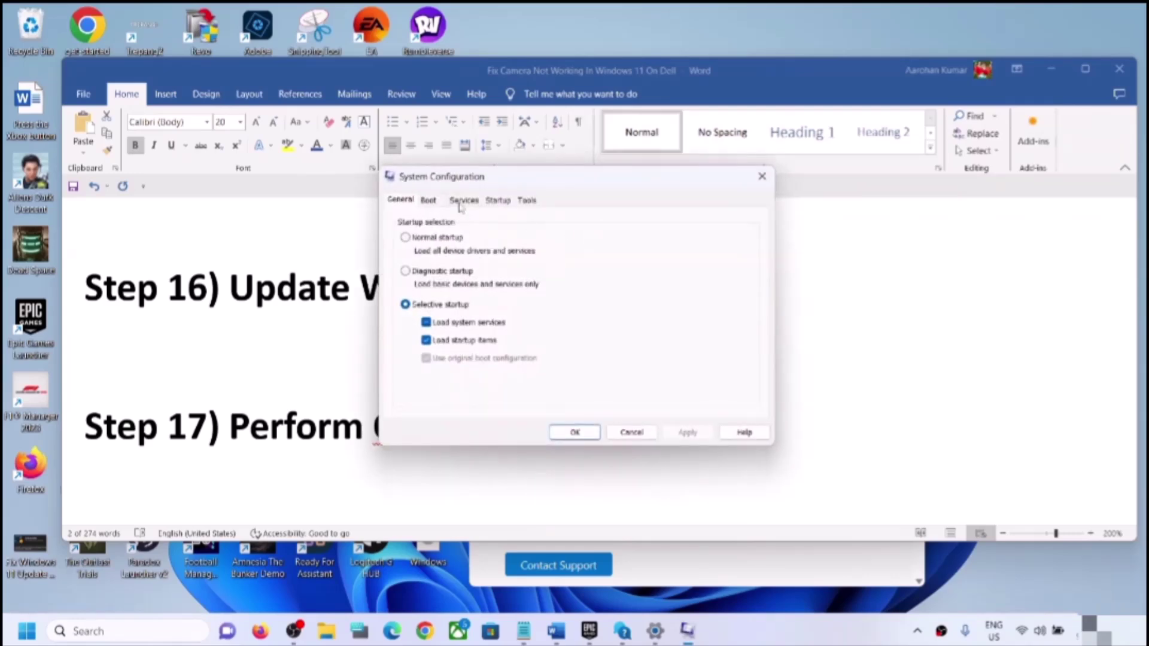
Hide all Microsoft services, disable all remaining services and save the configuration, dismissing the restart request without restarting
click(460, 202)
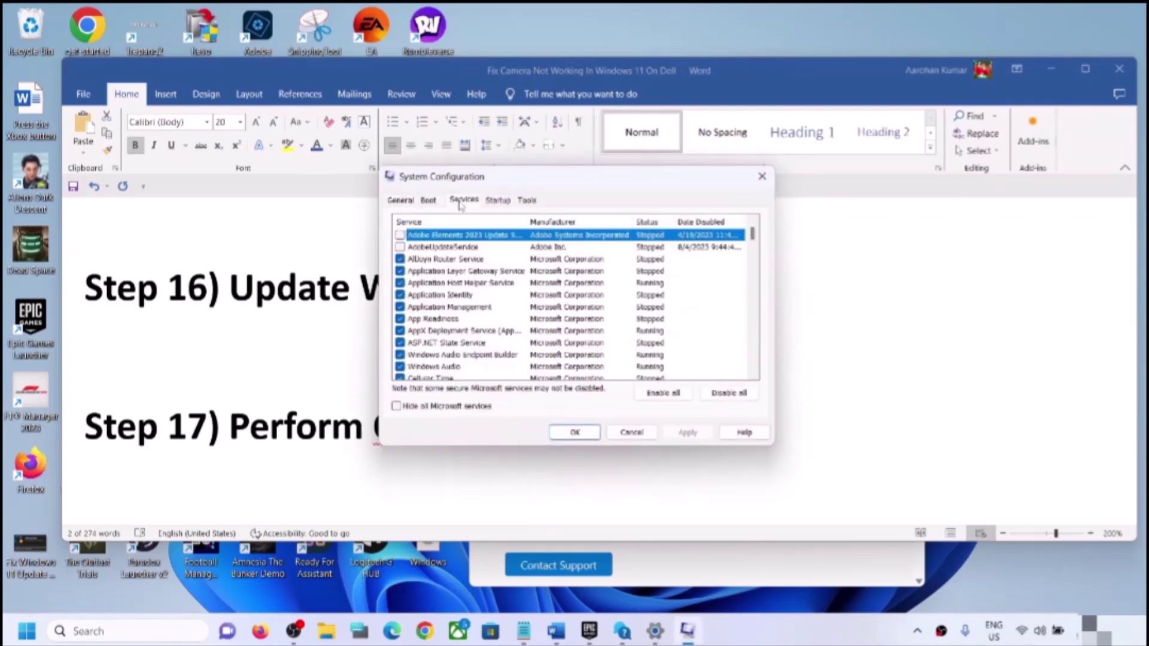
click(396, 406)
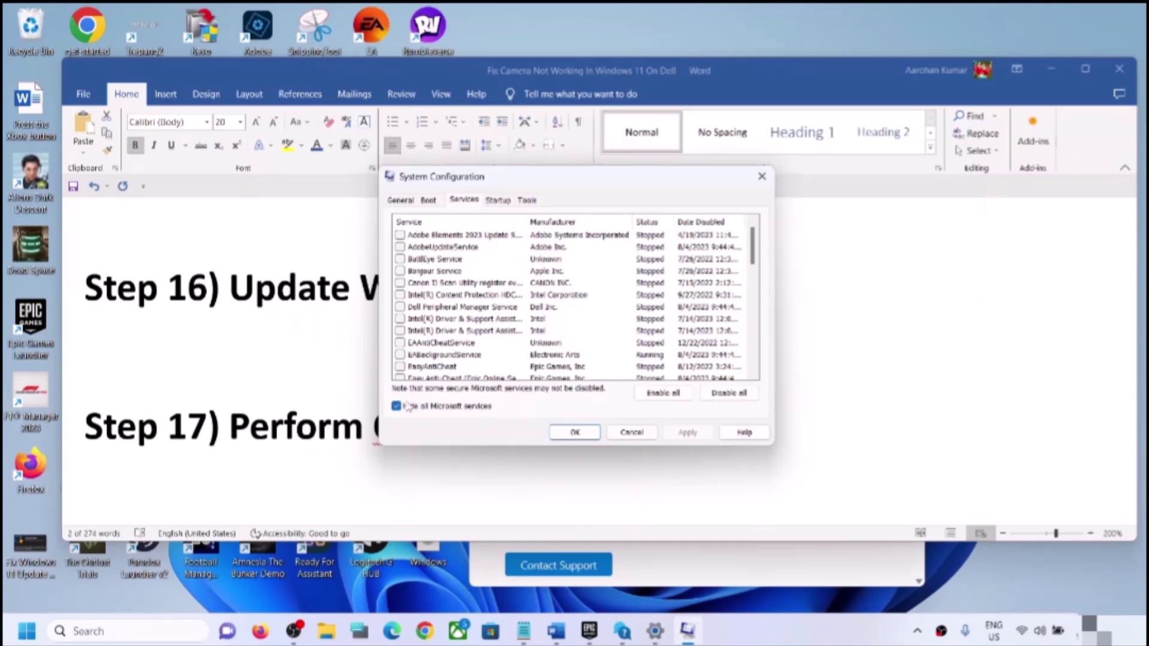
click(751, 397)
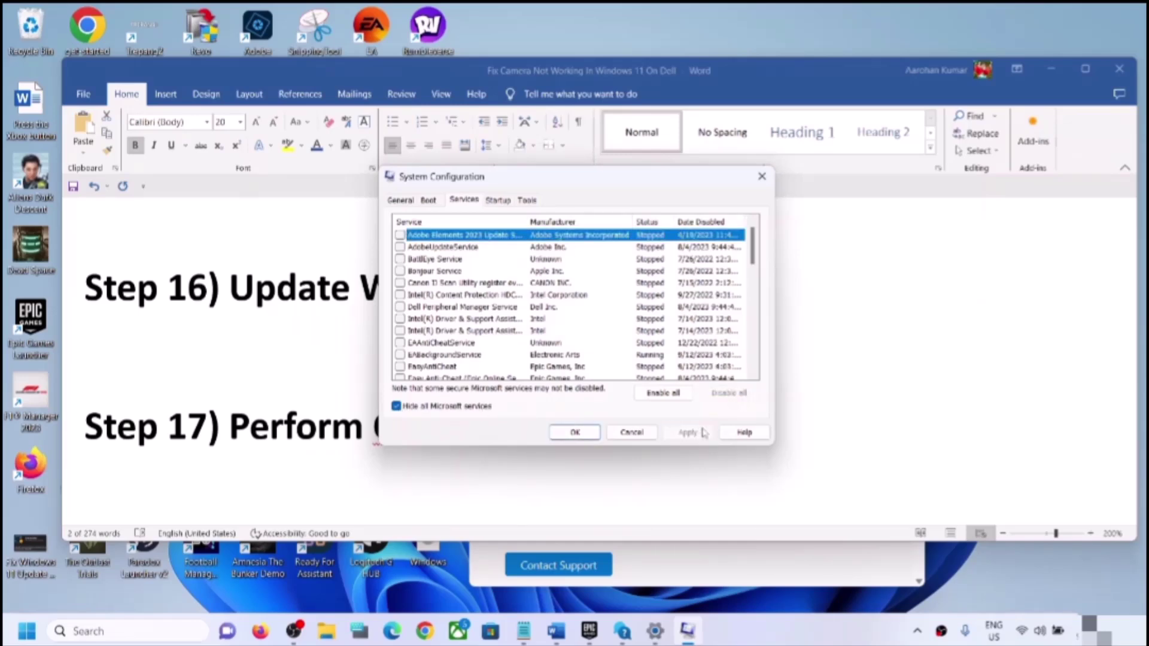
click(574, 433)
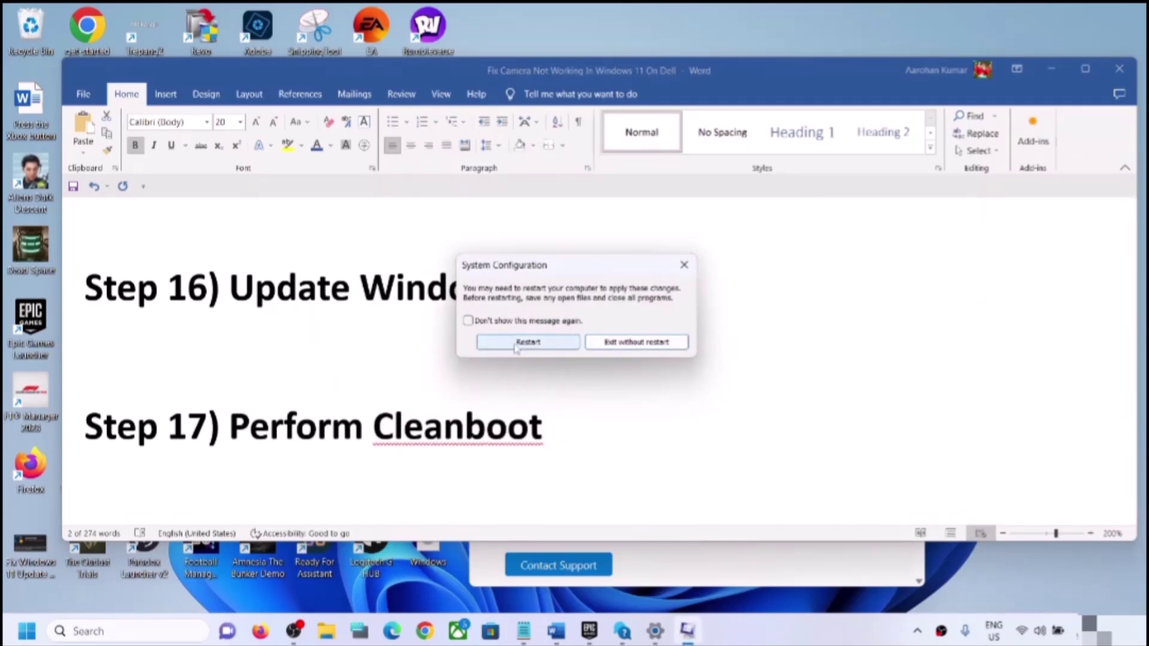
click(684, 264)
Go to Step 18, highlight "Update system BIOS", and check the battery status in the quick settings
scroll(315, 422, down, 2)
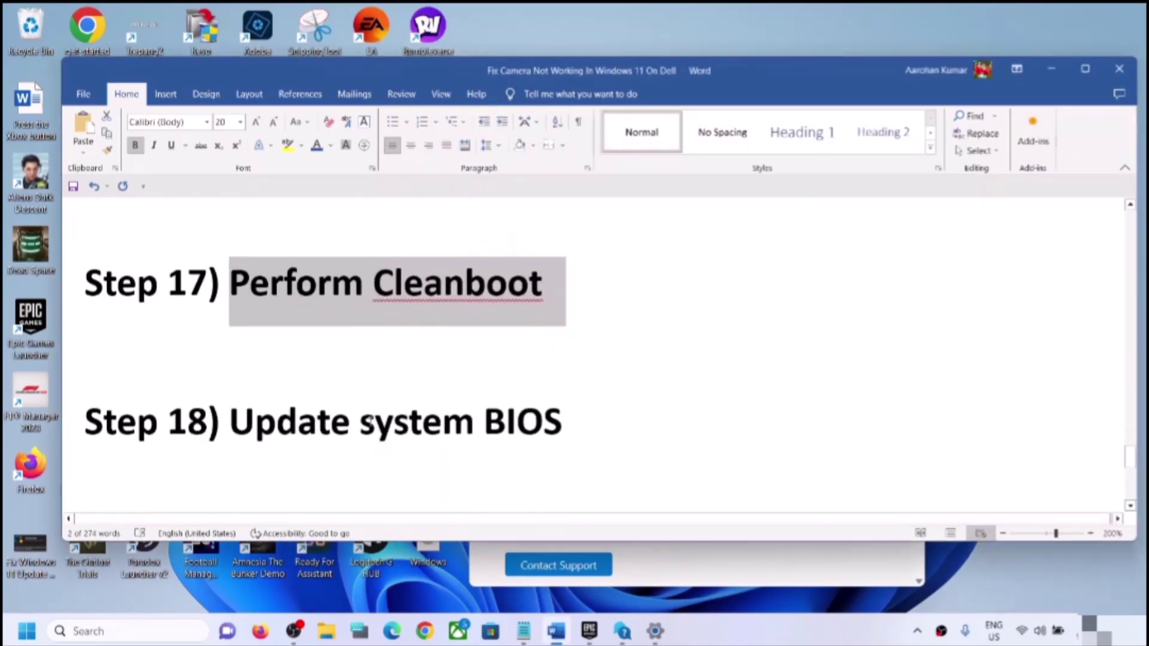
drag(231, 423, 560, 423)
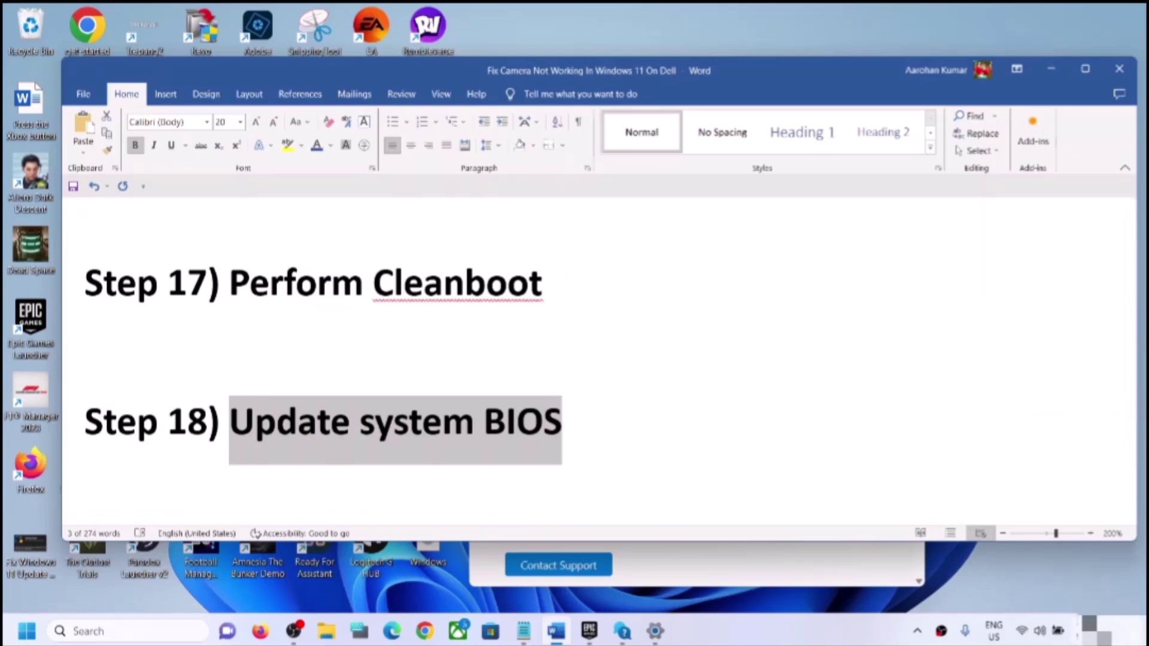
click(1058, 632)
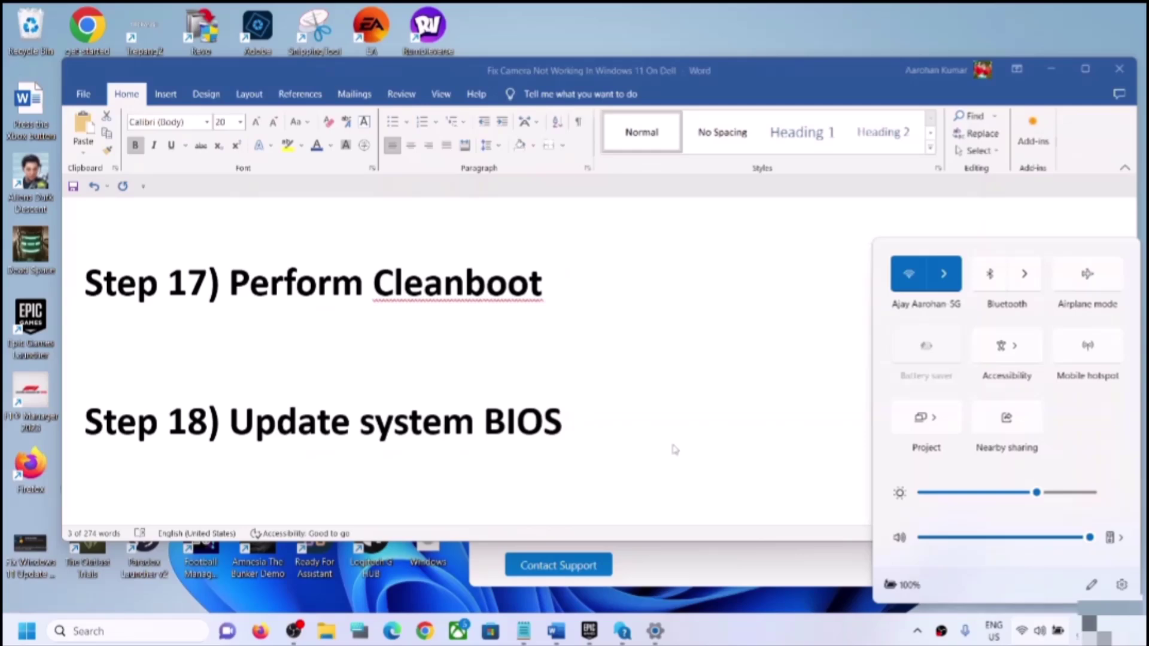
click(595, 415)
key(ctrl+shift+Left)
key(ctrl+shift+Left)
key(ctrl+shift+Left)
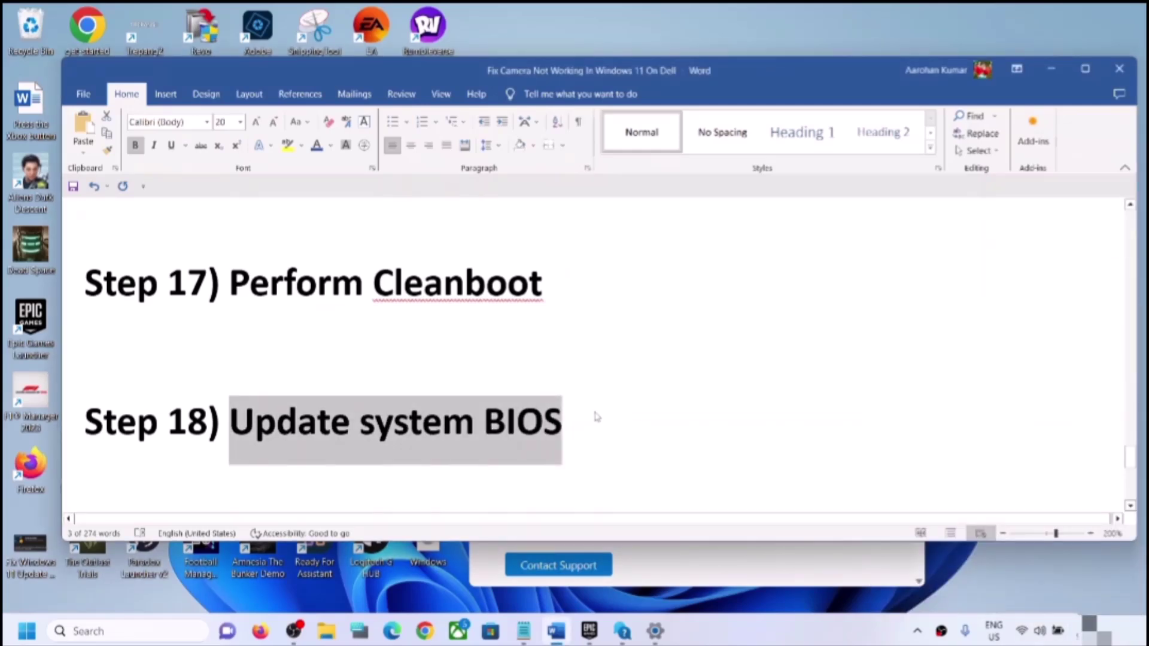
Go to Step 19 and copy the words "system restore" from its instruction
scroll(596, 417, down, 2)
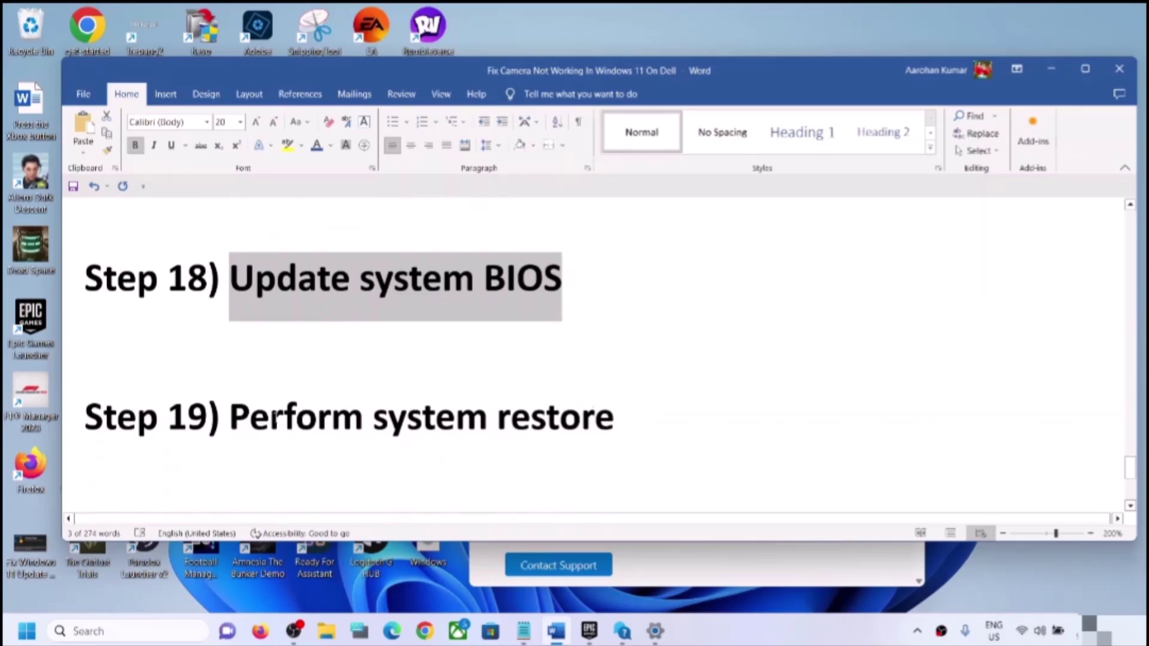
drag(275, 417, 629, 442)
click(622, 417)
key(ctrl+shift+Left)
key(ctrl+shift+Left)
key(ctrl+c)
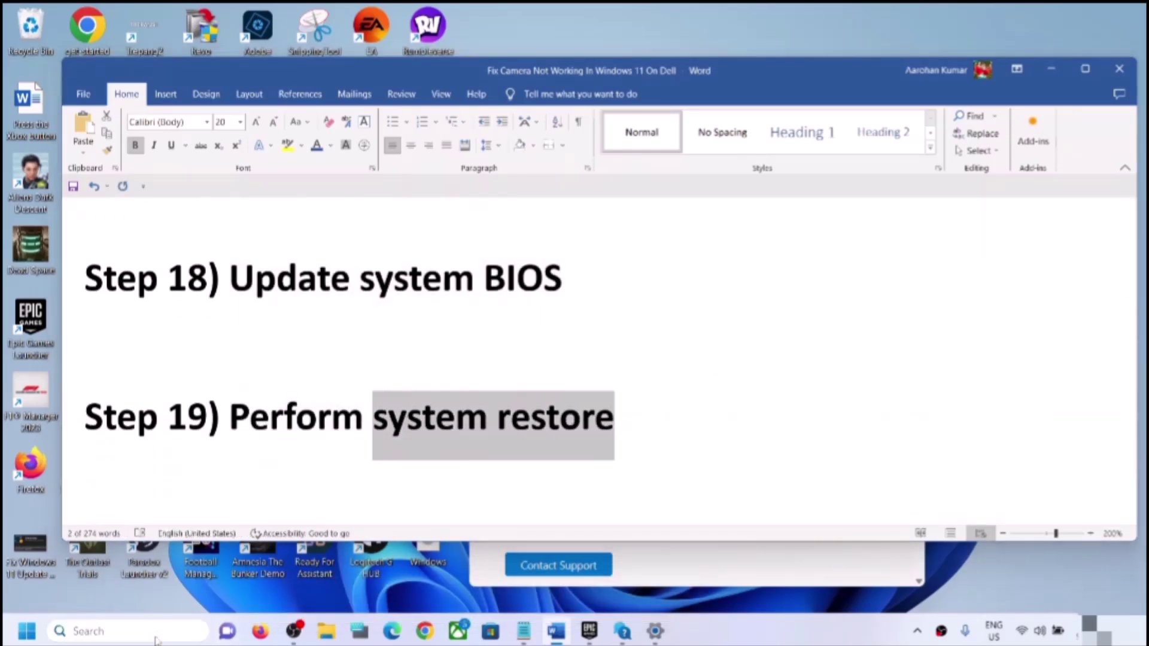
Search Windows for "system restore", open the restore point settings and start the System Restore wizard
click(157, 639)
key(ctrl+v)
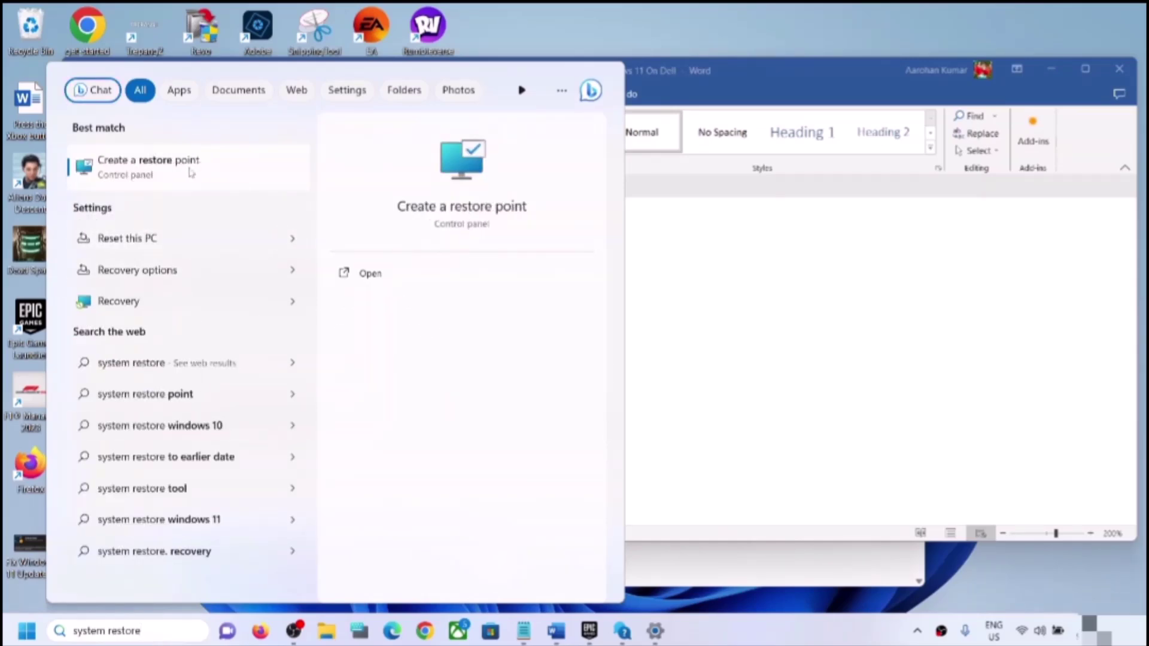
click(191, 172)
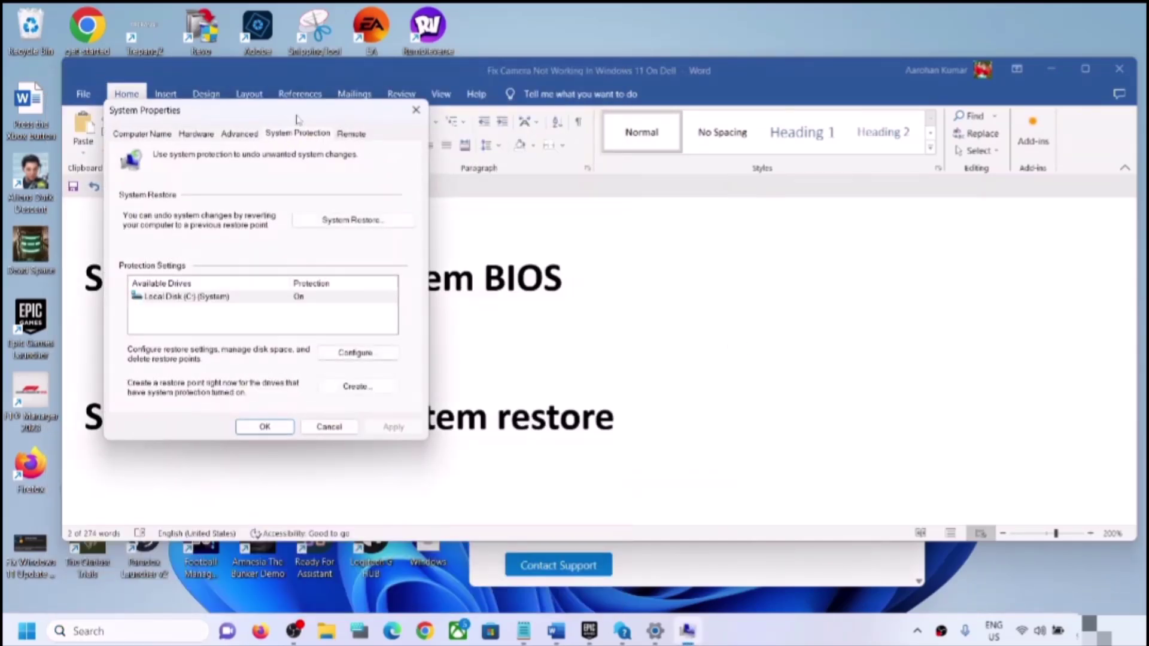
drag(295, 115, 694, 182)
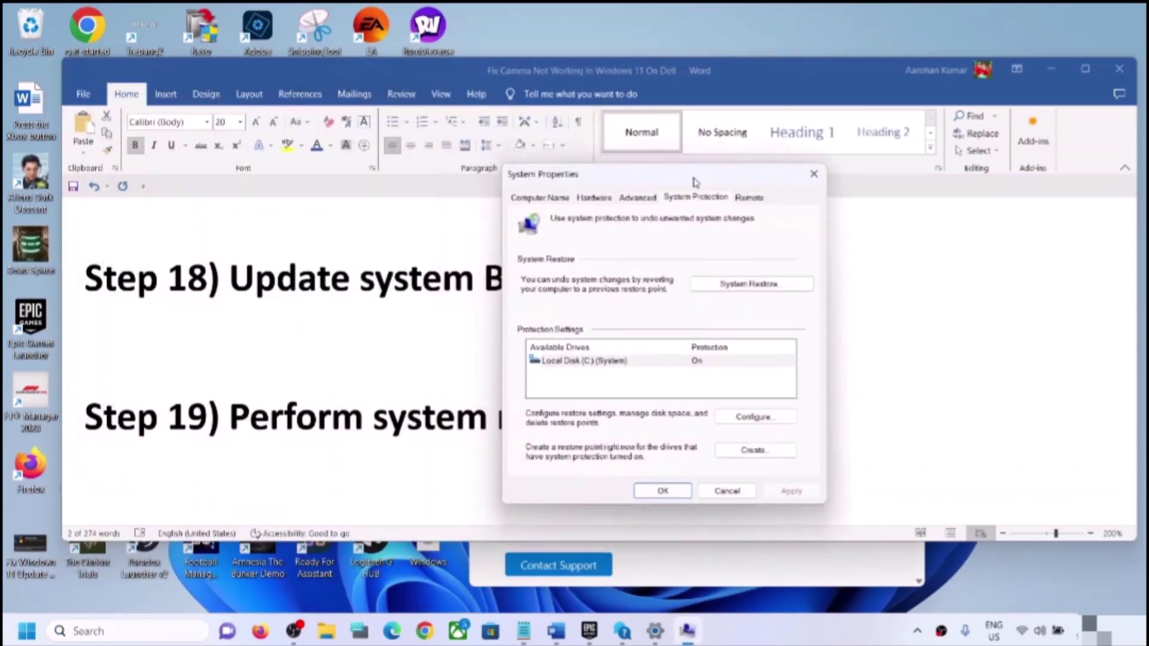
click(777, 284)
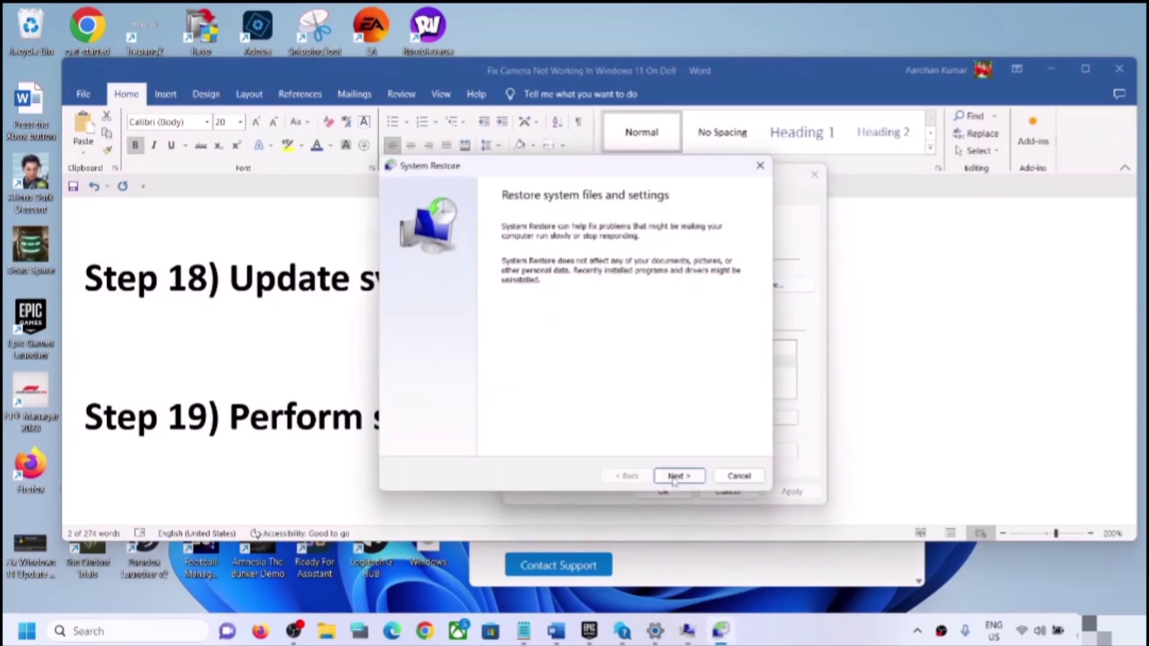
Try to restore drive C: to the 9/8/2023 6:24:36 PM Windows Modules Installer restore point, and close System Restore and System Properties
click(674, 477)
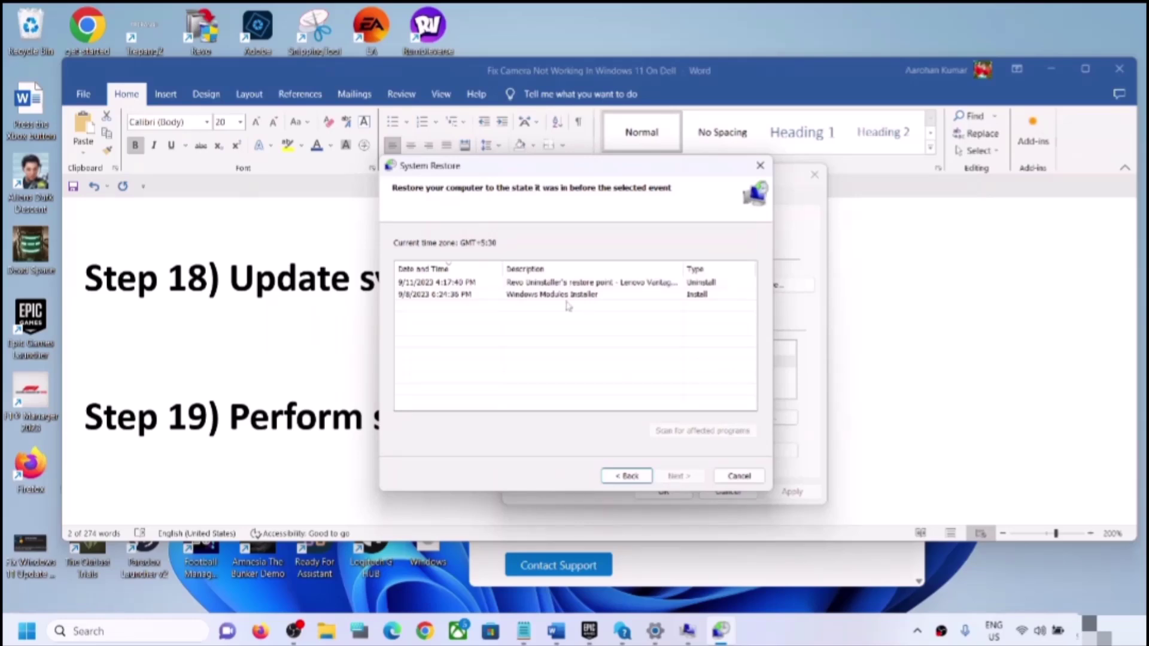
click(419, 285)
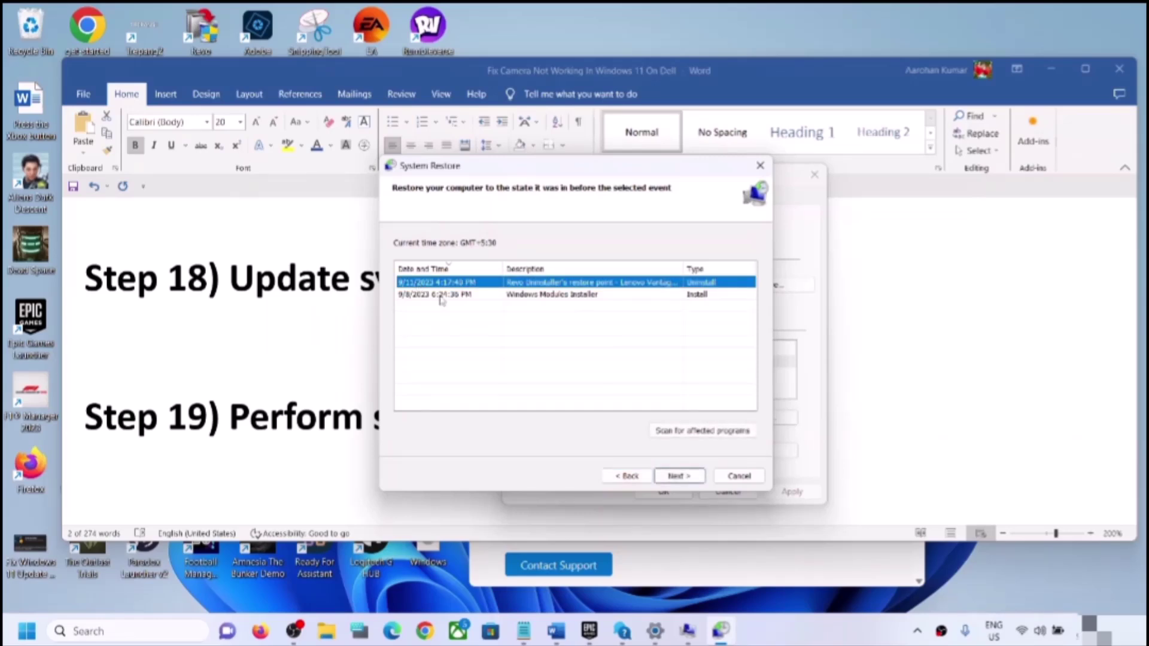
click(440, 297)
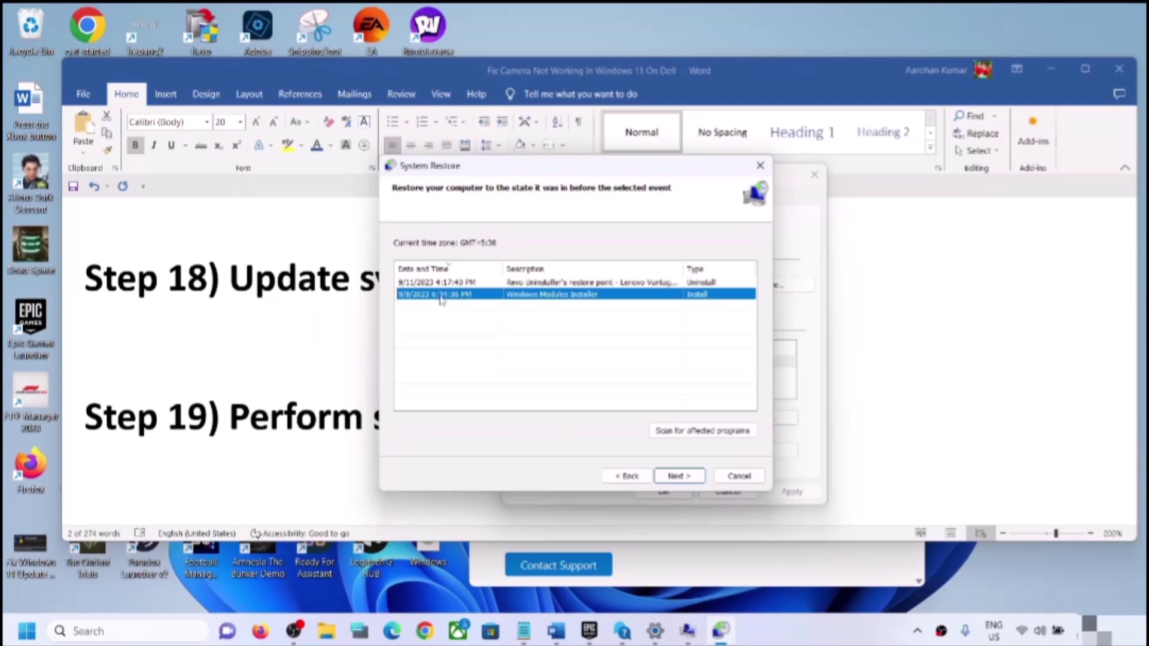
click(681, 477)
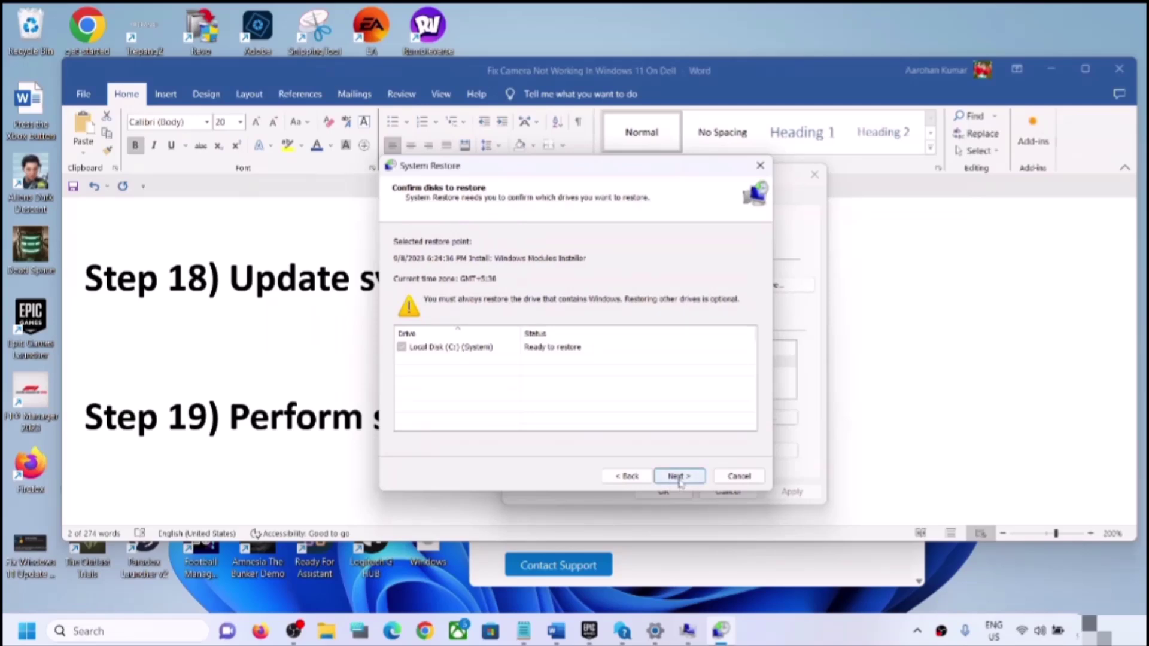
click(680, 479)
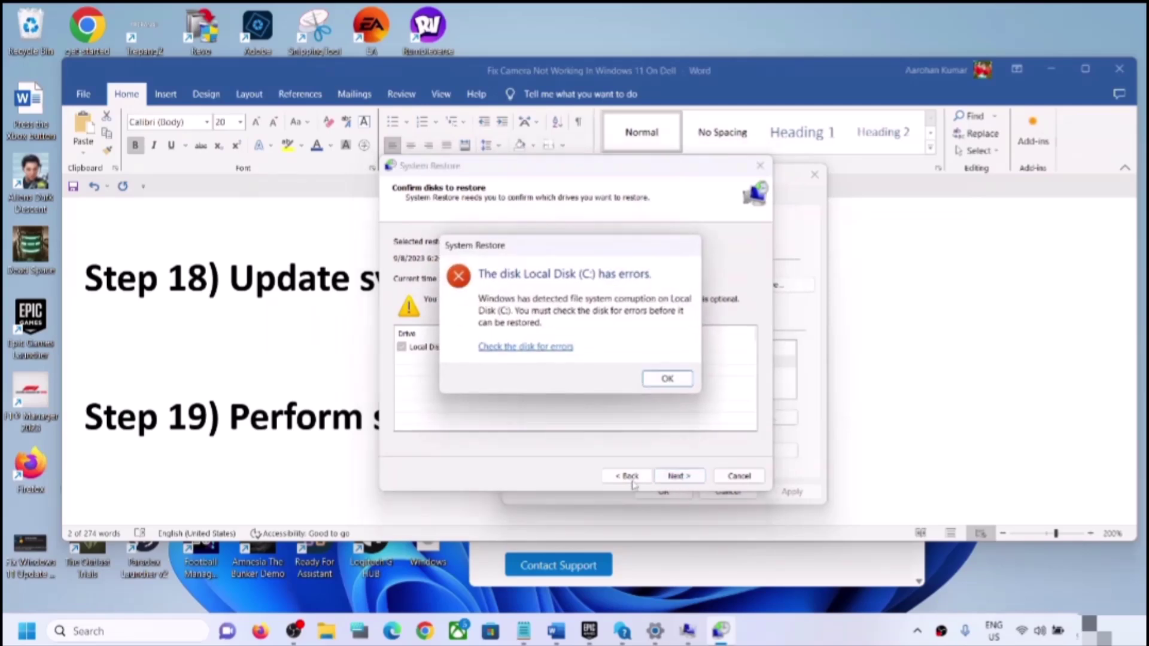
click(667, 379)
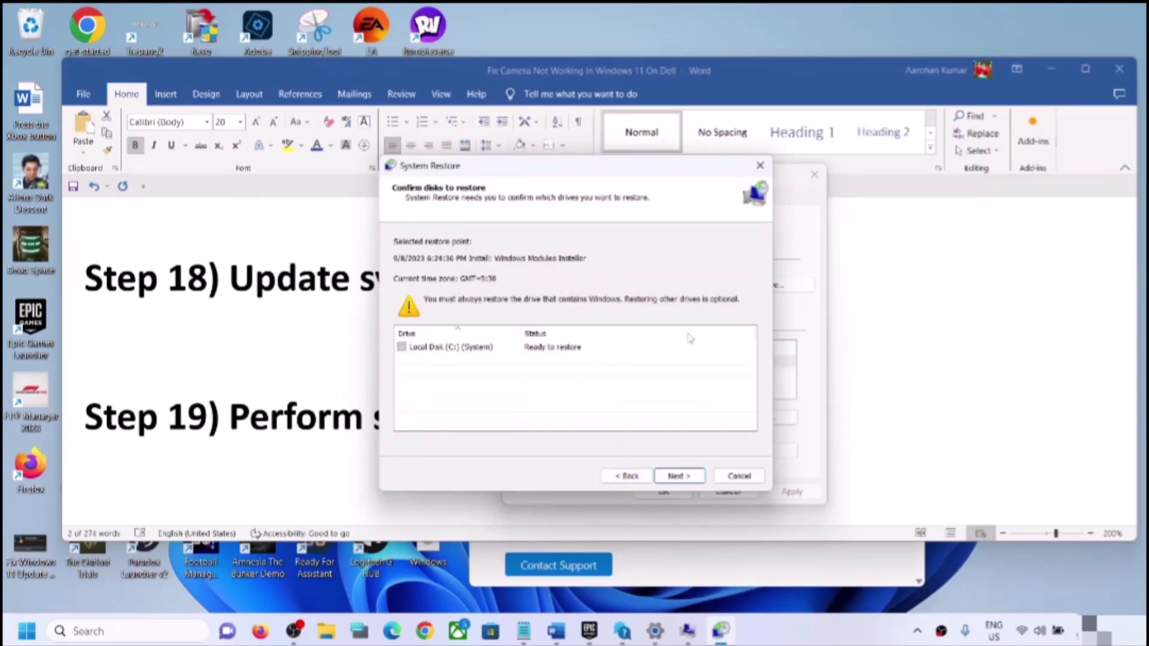
click(759, 167)
click(813, 177)
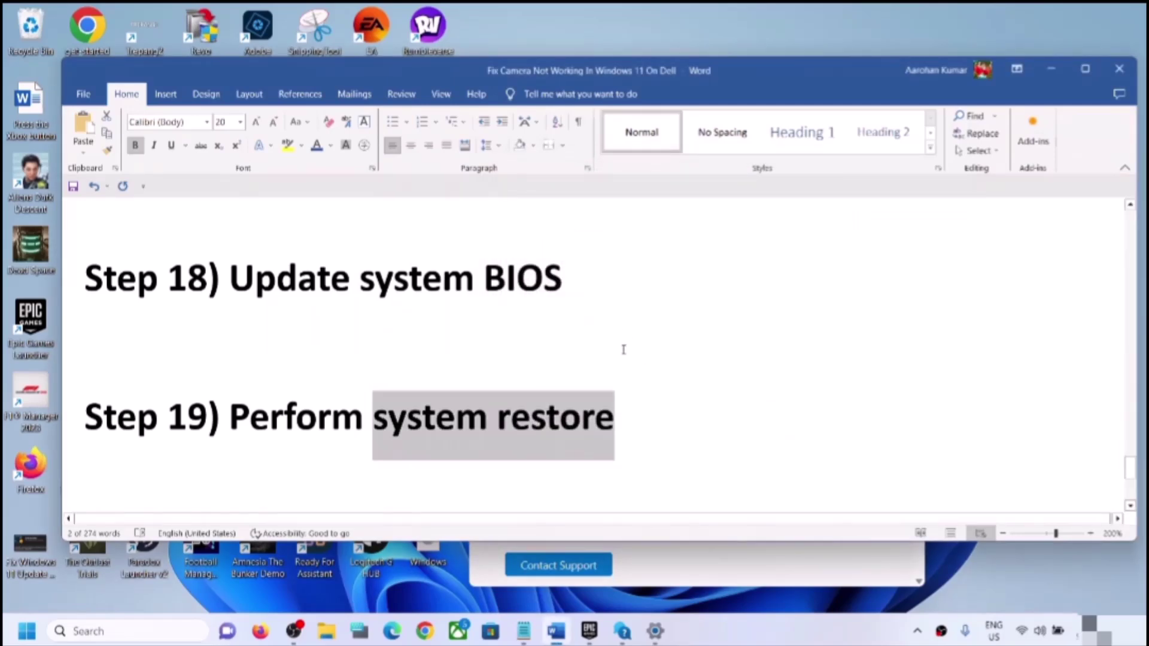
Go to Step 20 and highlight "Reset your PC" and the warning "This will result in data loss"
scroll(567, 458, down, 3)
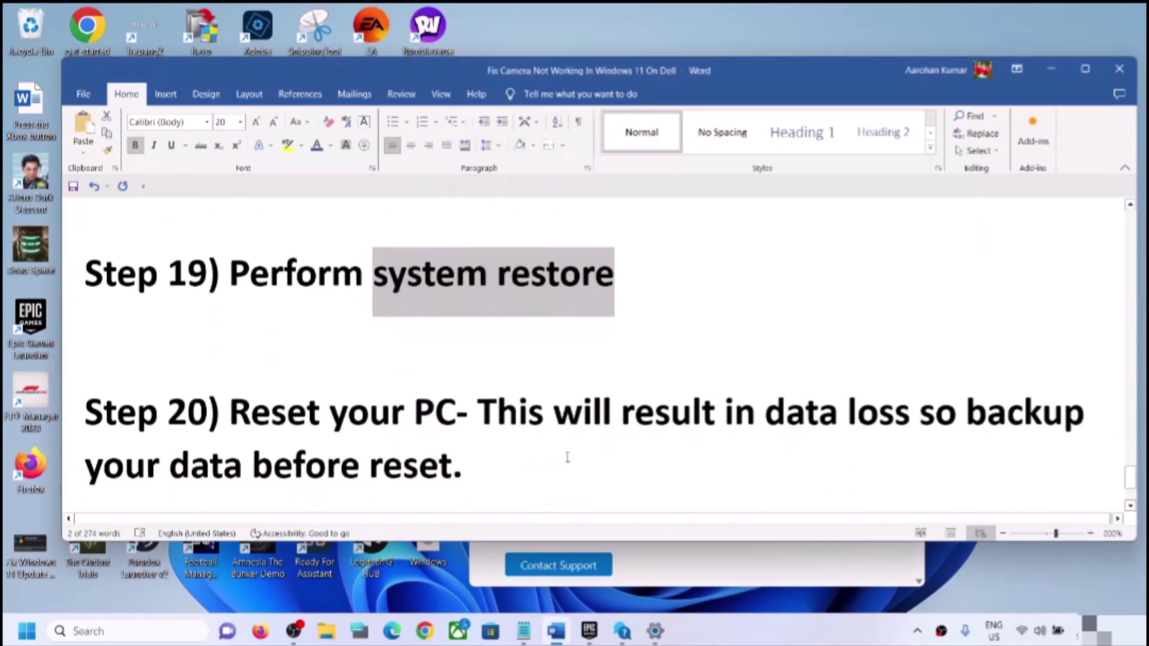
scroll(567, 457, up, 1)
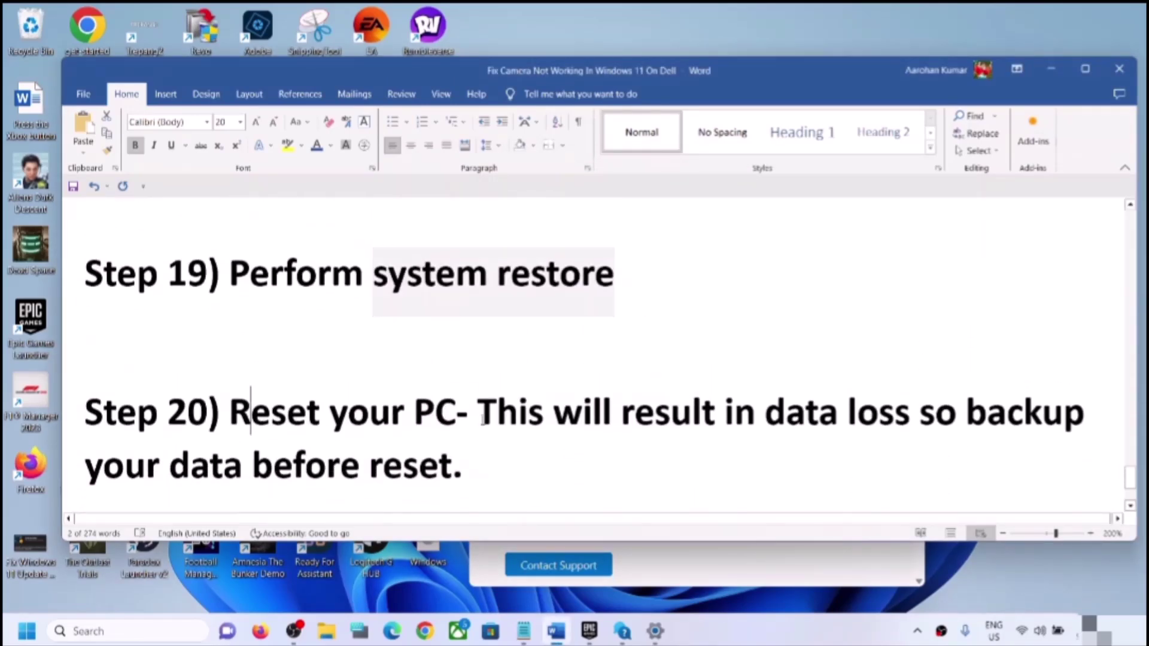
drag(230, 413, 479, 414)
click(492, 450)
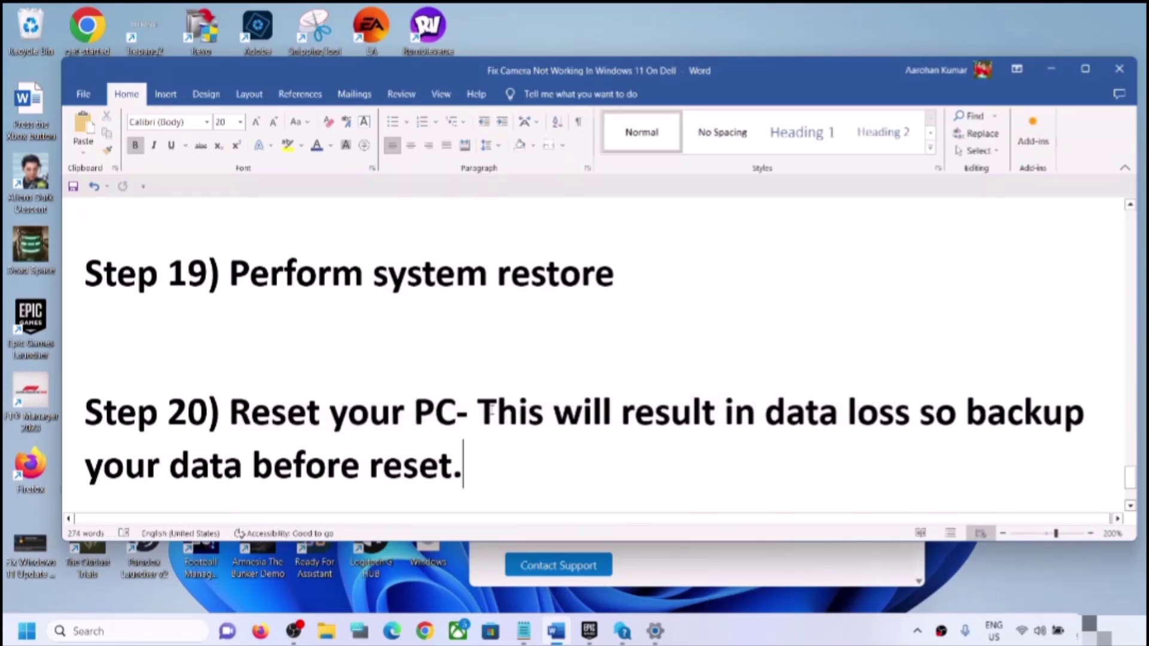
drag(479, 413, 925, 406)
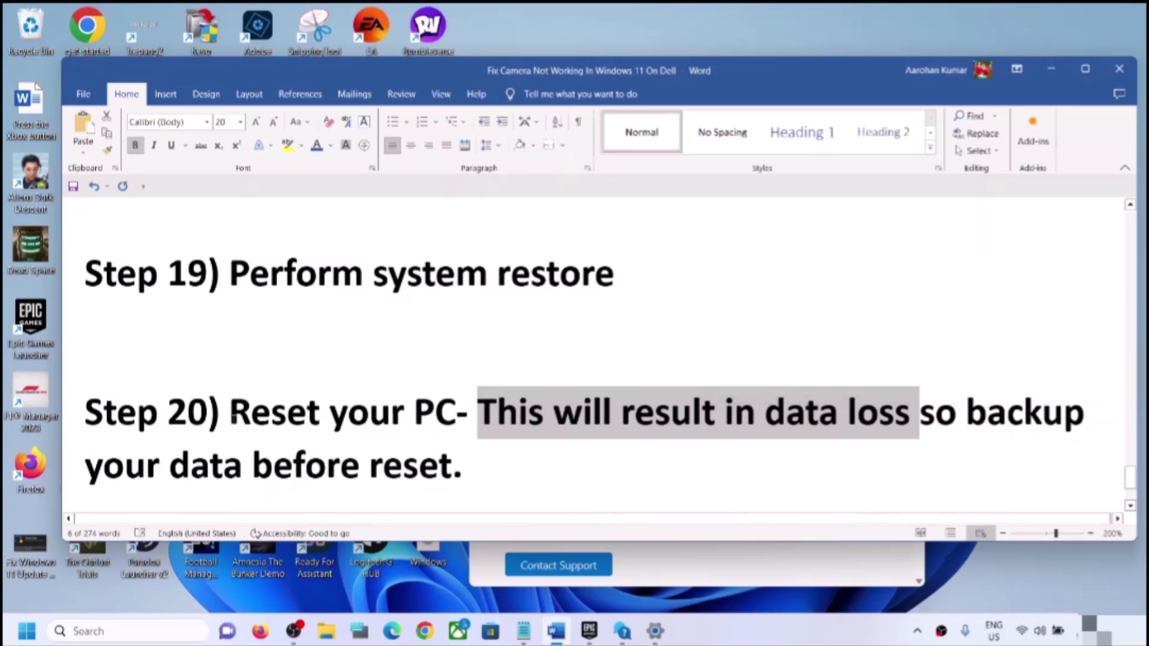
Highlight the Step 20 warning to back up data before the reset, and the words "Reset your PC"
drag(232, 414, 458, 414)
click(612, 413)
drag(766, 412, 475, 451)
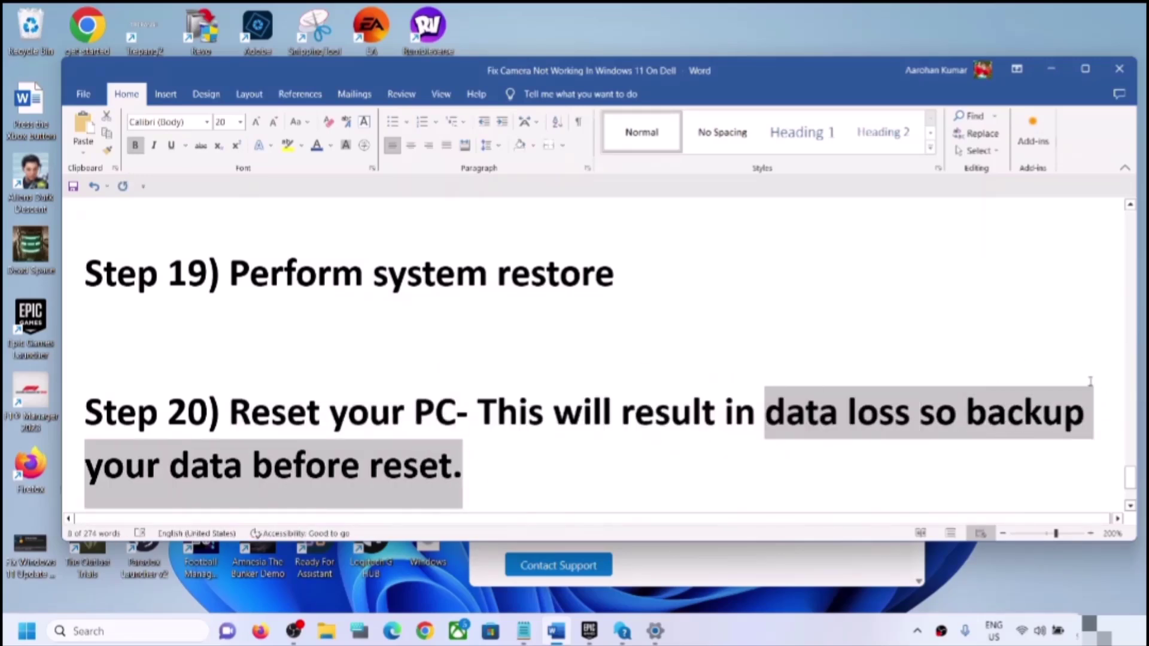
click(545, 400)
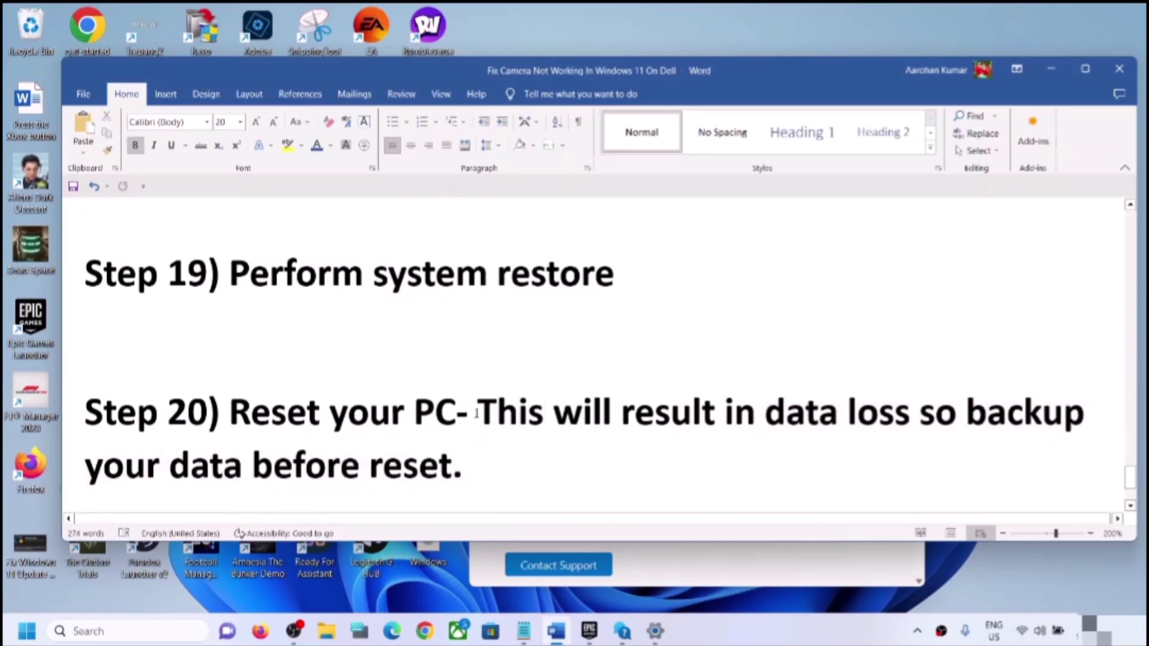
drag(476, 413, 474, 483)
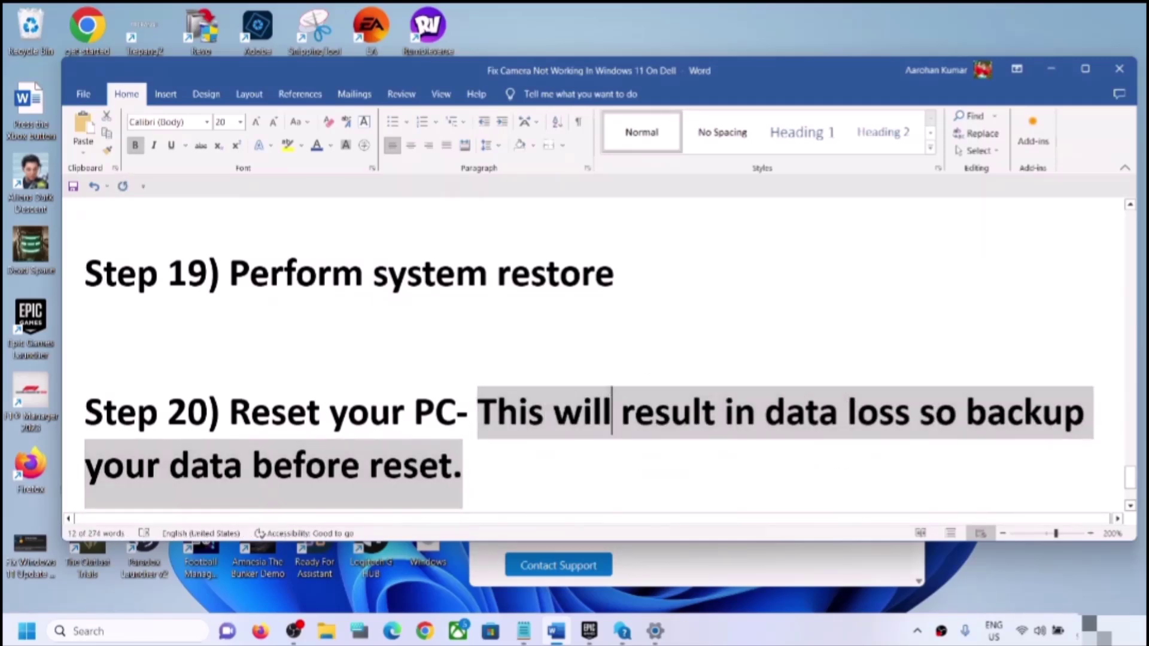
click(609, 391)
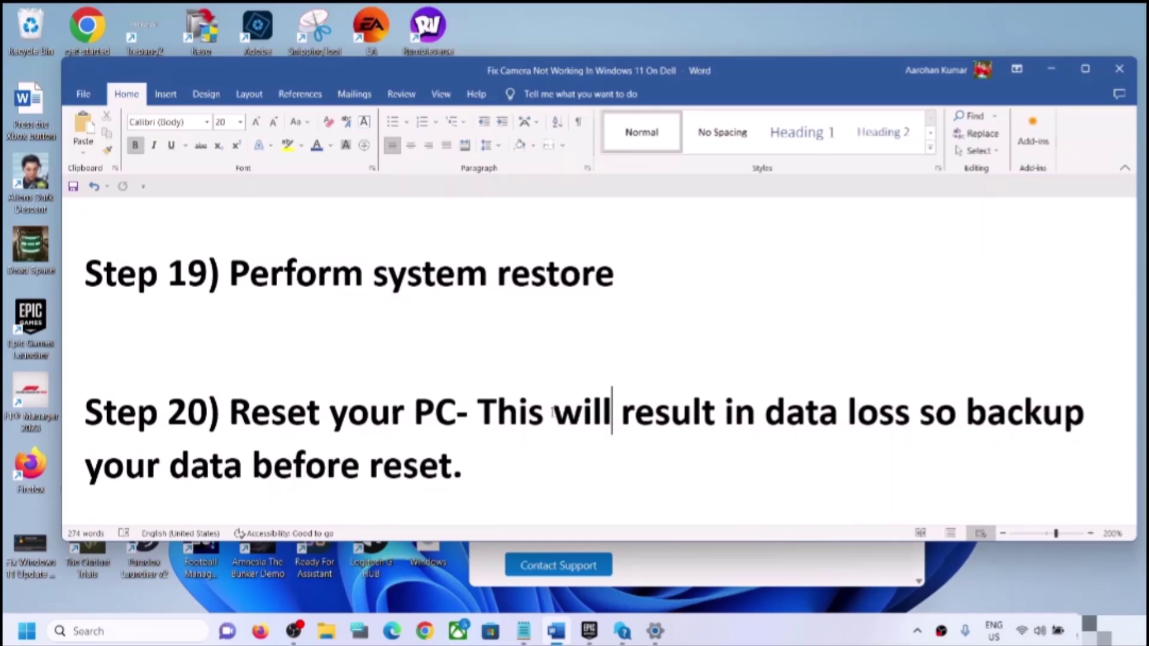
drag(457, 412, 229, 412)
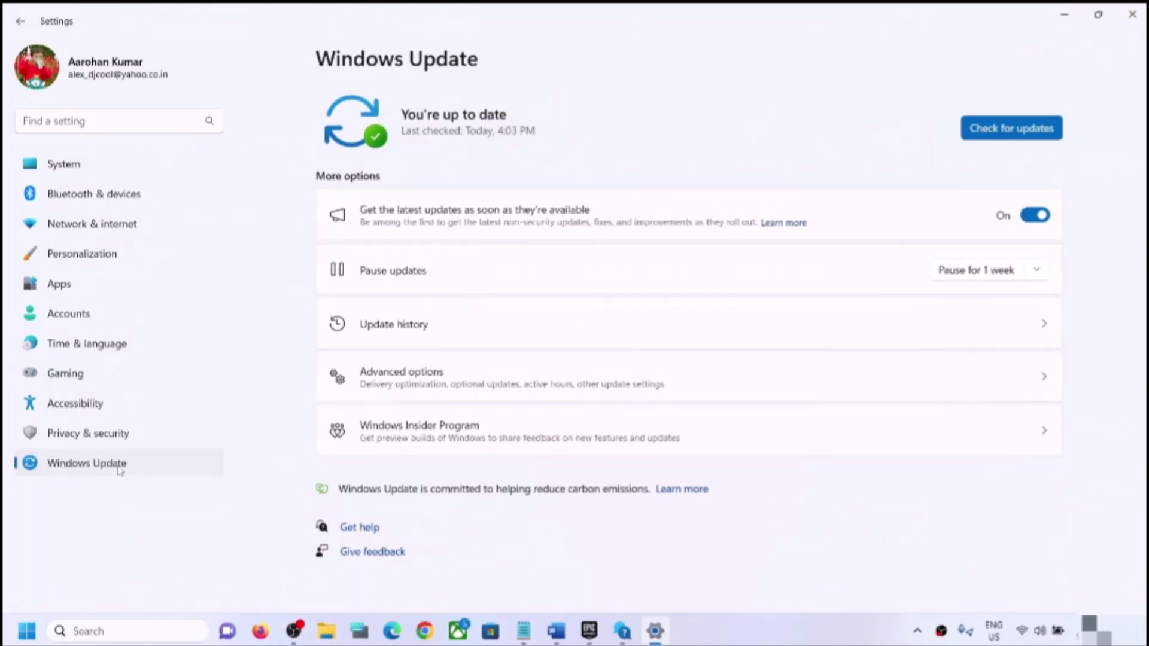
Open the Recovery settings from the advanced options of Windows Update
click(424, 377)
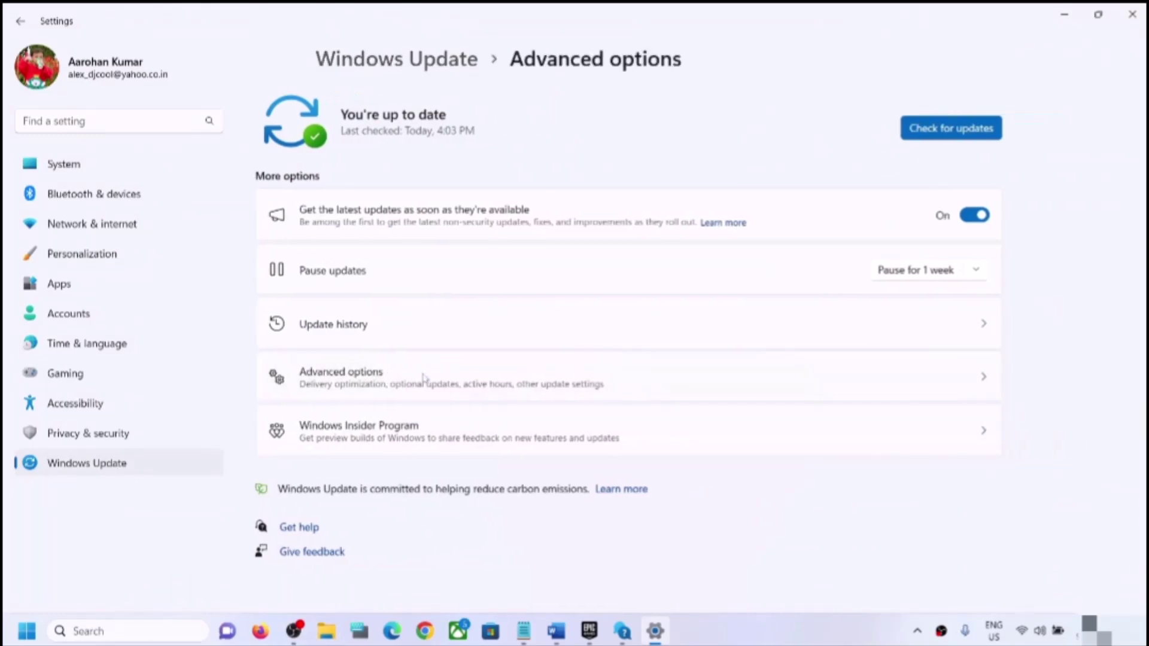
scroll(465, 429, down, 3)
click(390, 443)
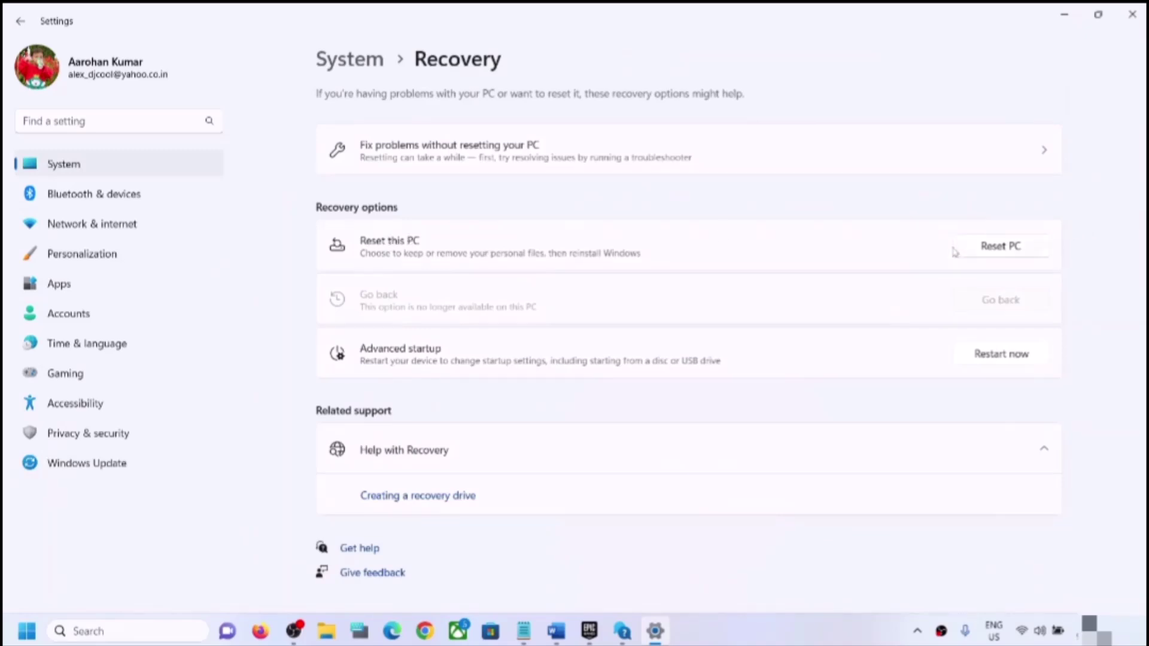
Try to reset this PC with Keep my files and Local reinstall, and cancel at the additional settings
click(1008, 254)
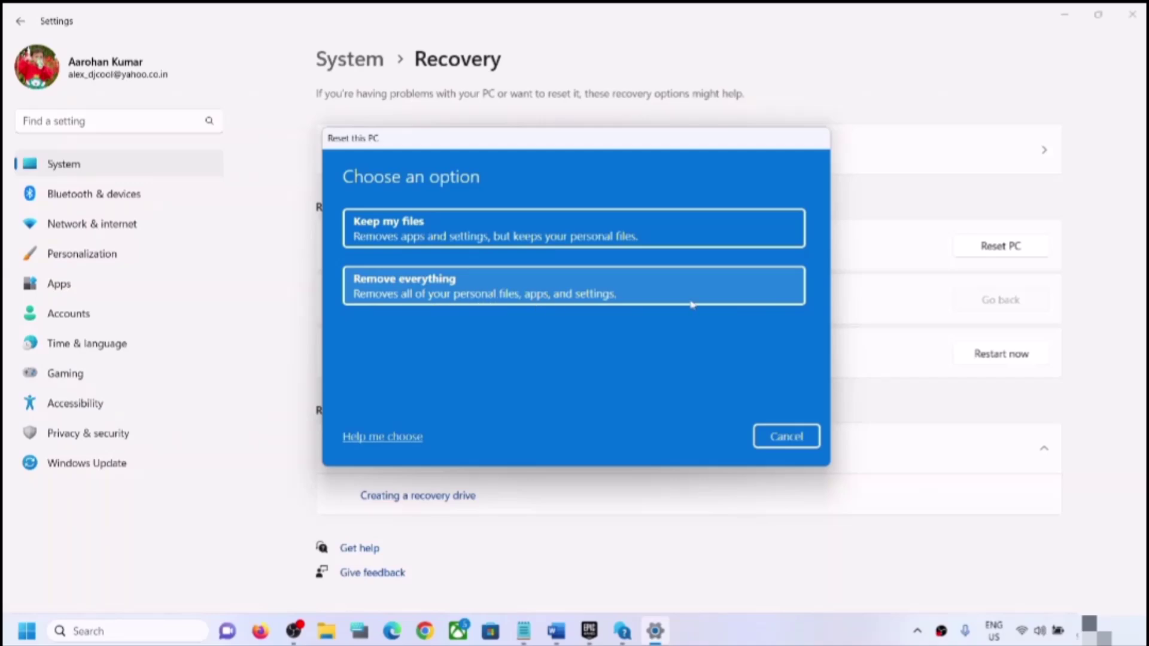
click(493, 223)
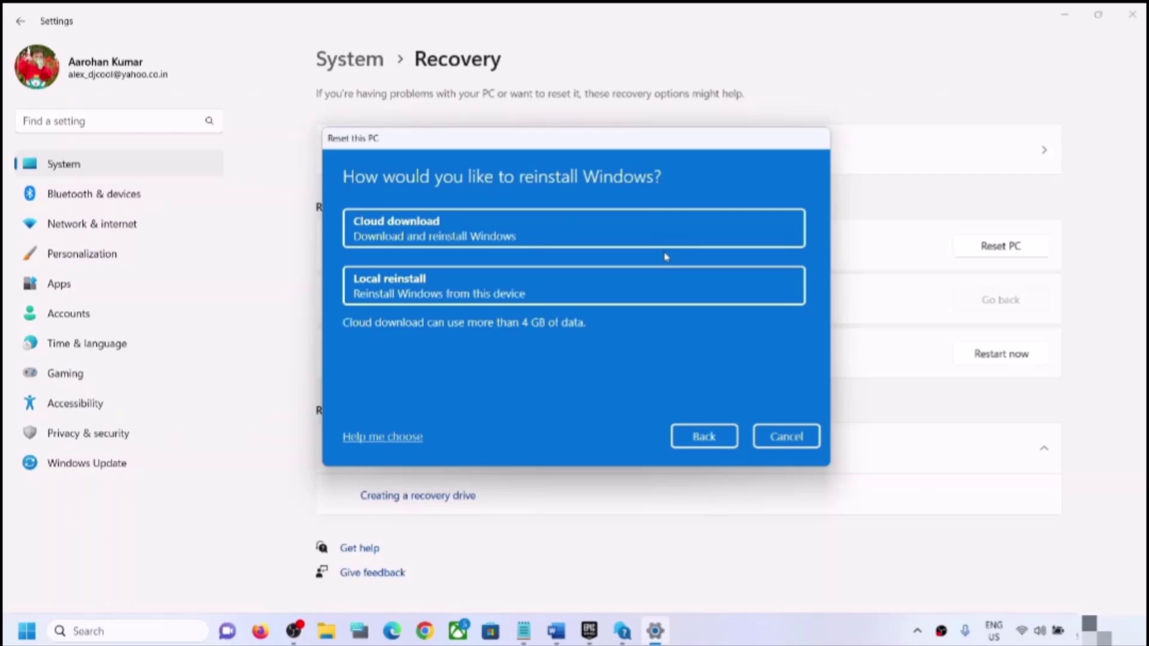
click(503, 300)
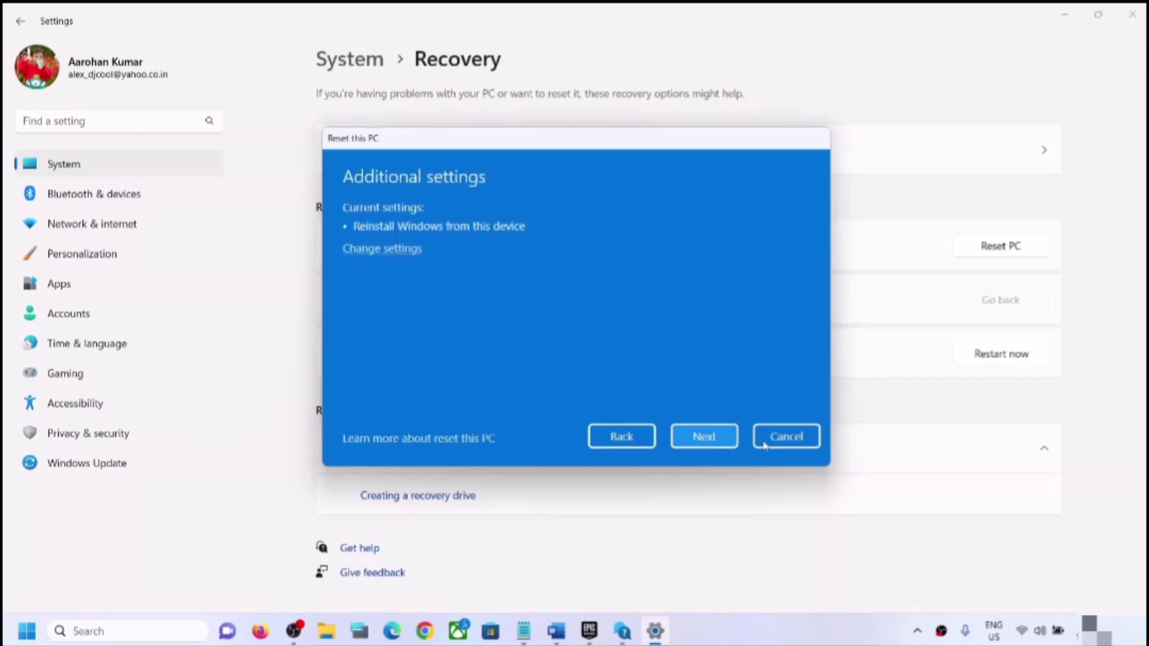
click(786, 437)
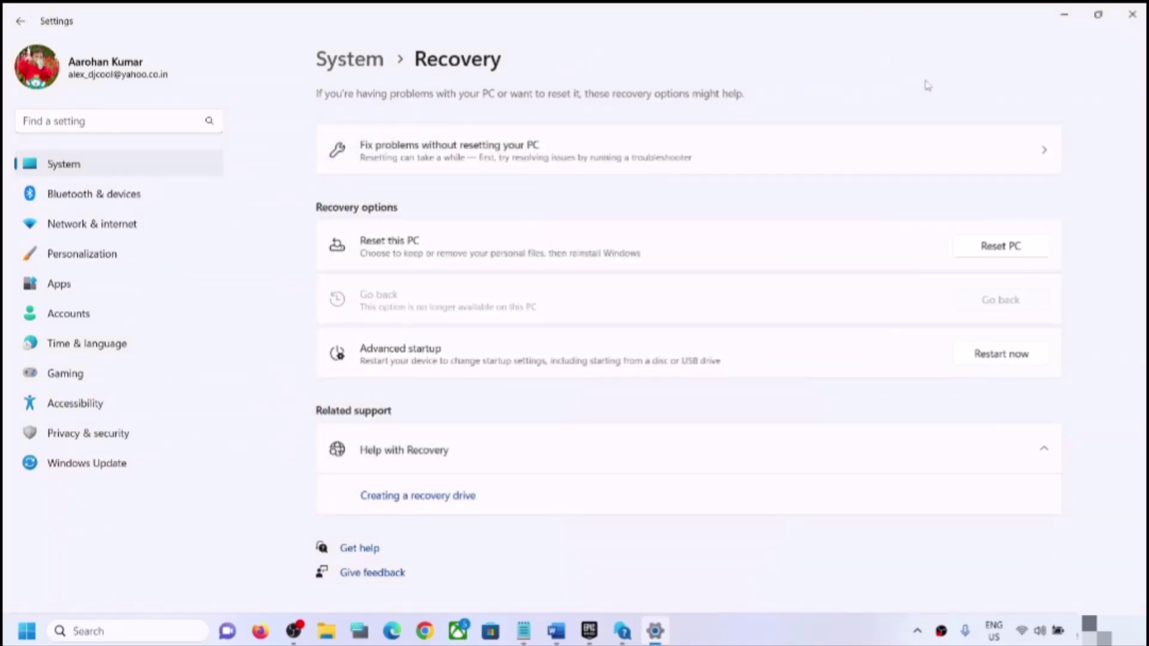
Switch to the Word document, go to Step 21 and highlight "Run Hardware test for camera"
click(556, 630)
scroll(428, 432, down, 1)
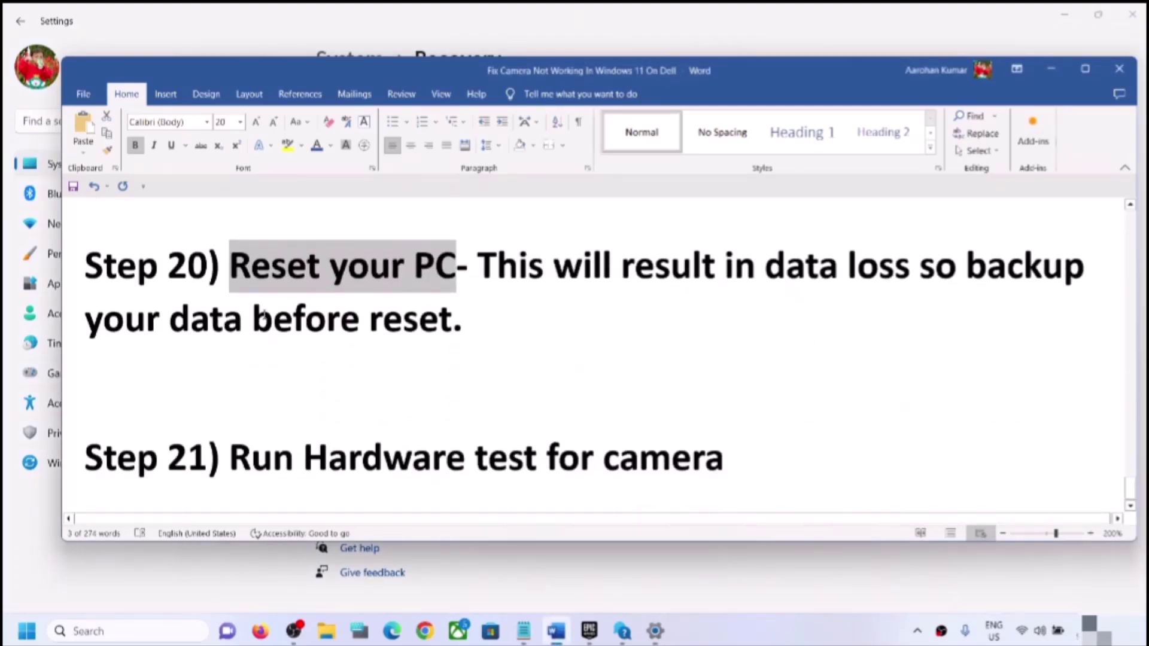
drag(230, 266, 358, 268)
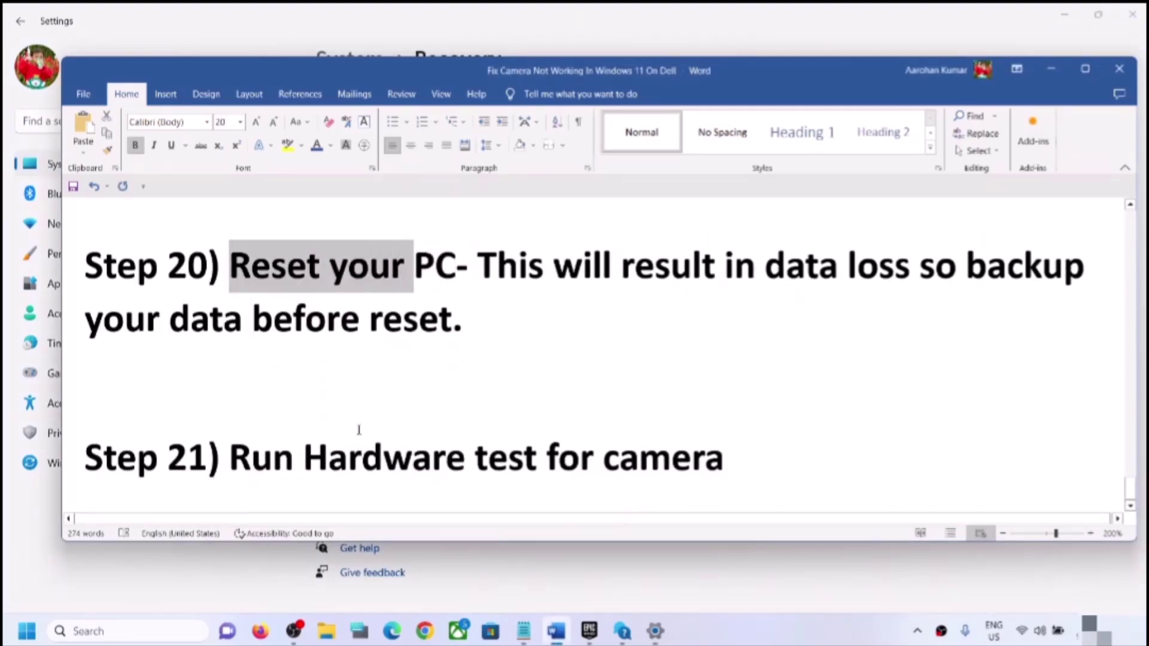
drag(230, 458, 669, 469)
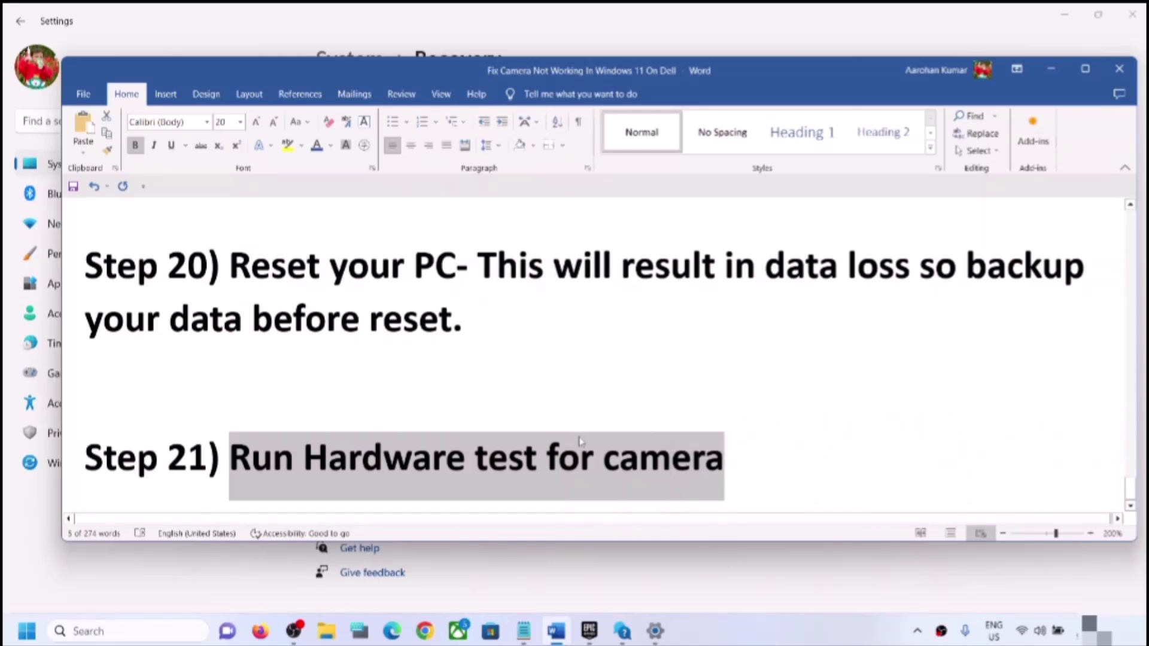
click(789, 36)
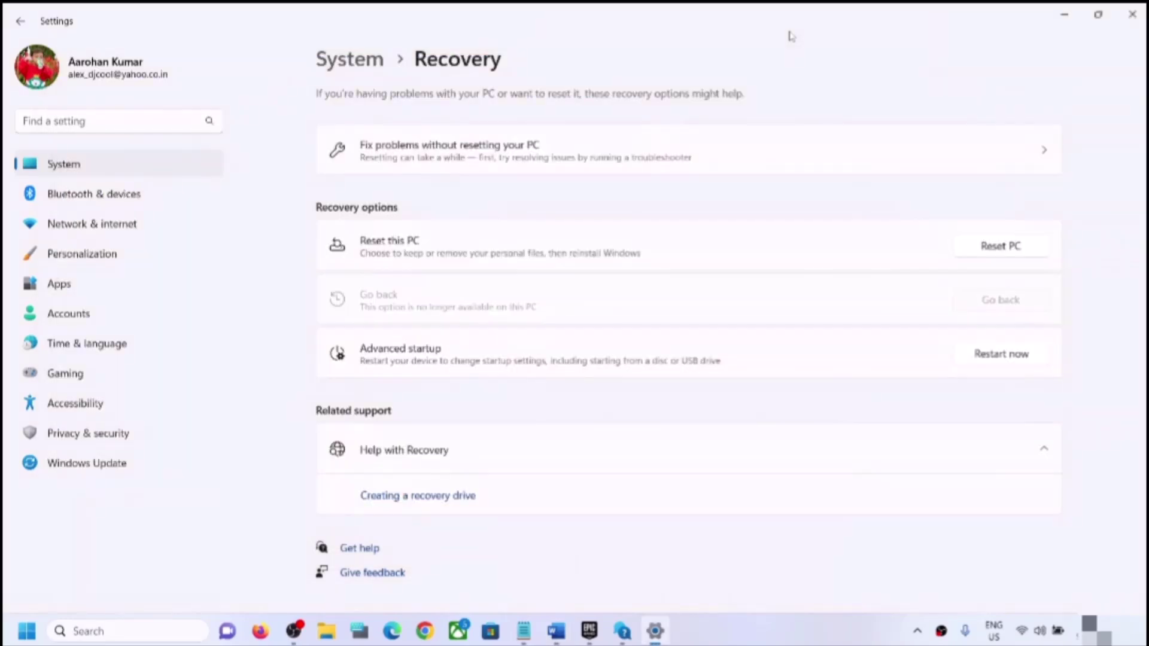
click(789, 639)
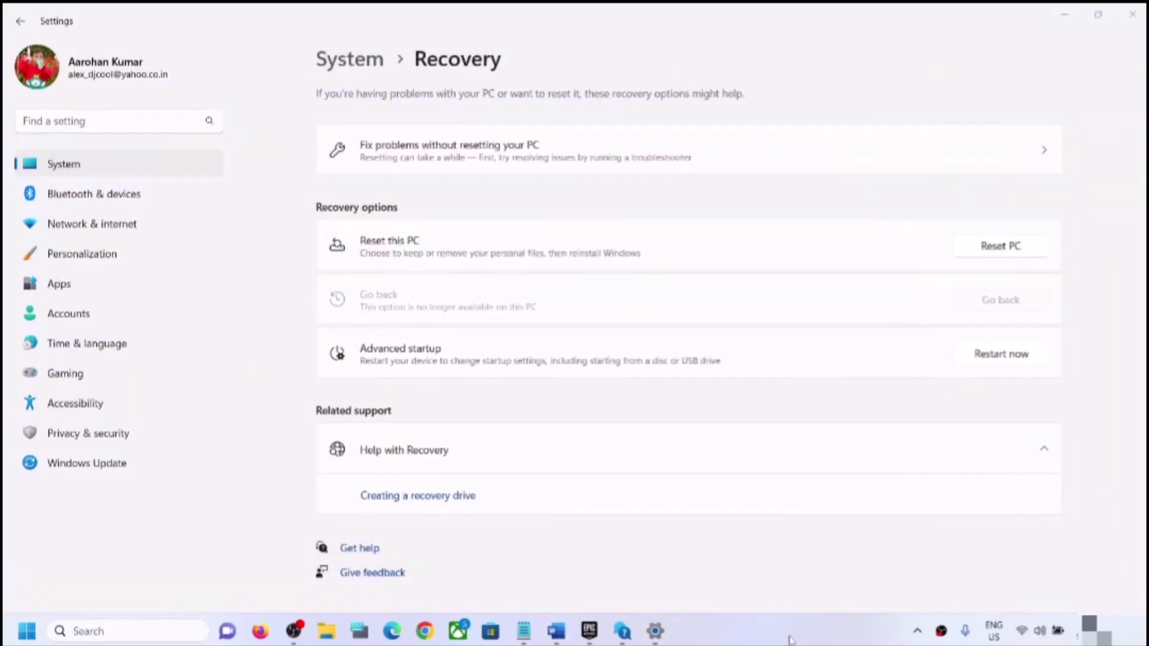